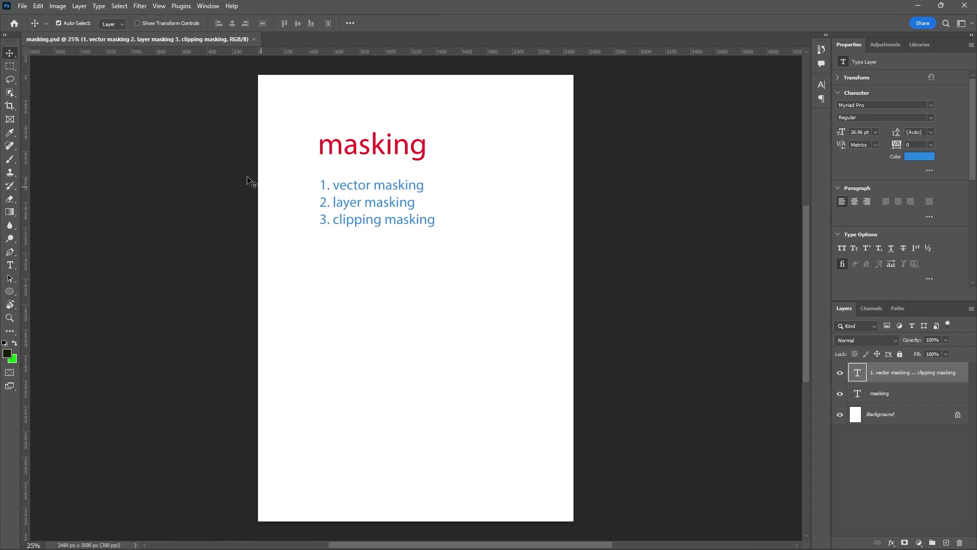
Open the picture 428279.jpg from the LATEST PICTURES folder on the Desktop
left_click(24, 8)
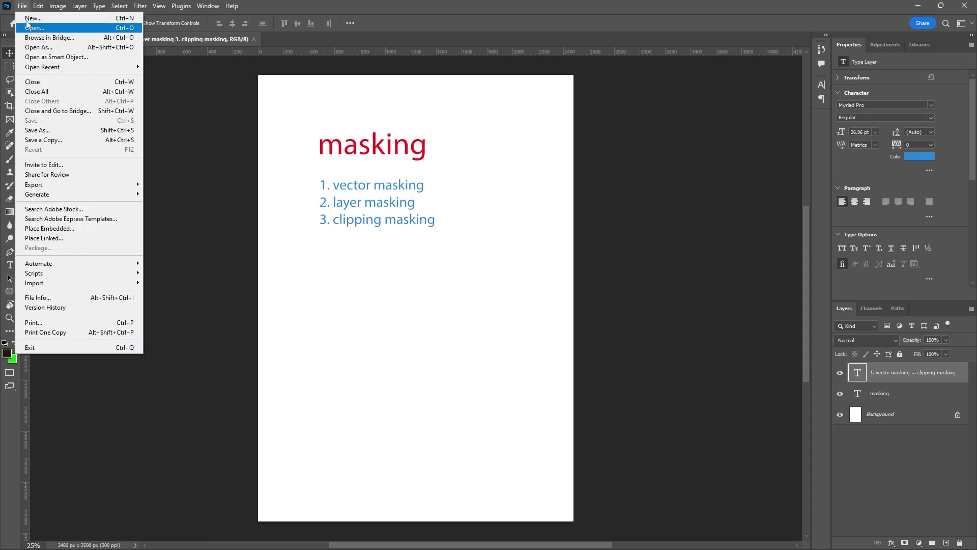
left_click(31, 28)
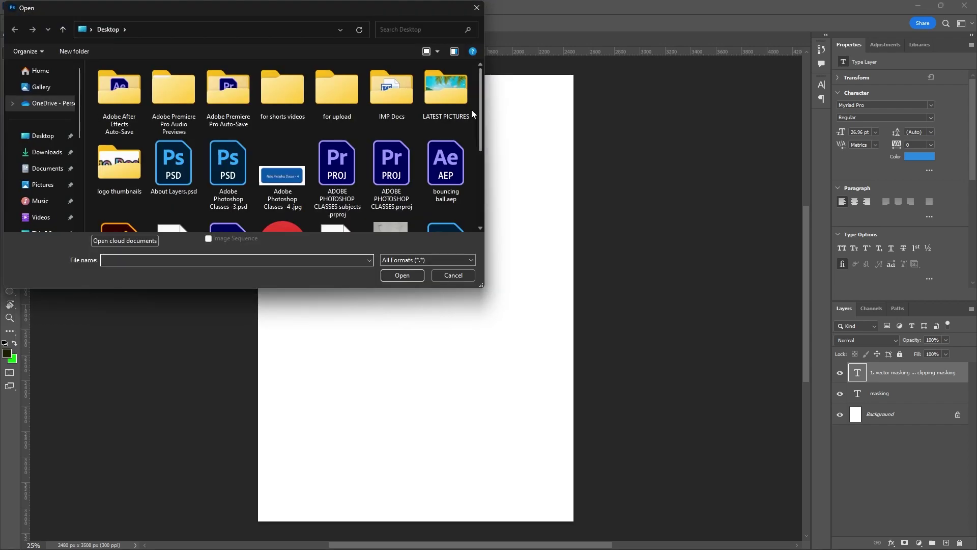
mouse_move(480, 120)
left_mouse_down()
mouse_move(480, 175)
mouse_move(474, 104)
left_mouse_up()
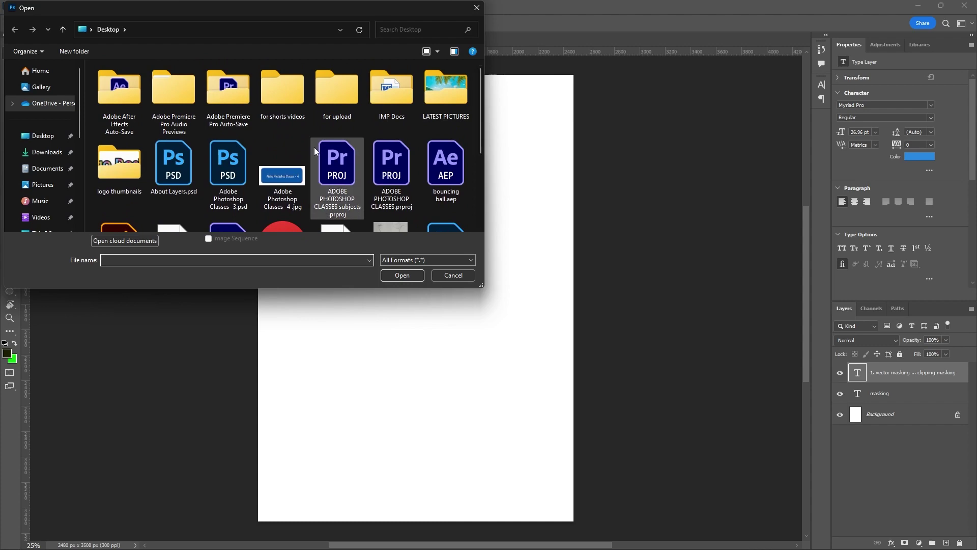
double_click(427, 114)
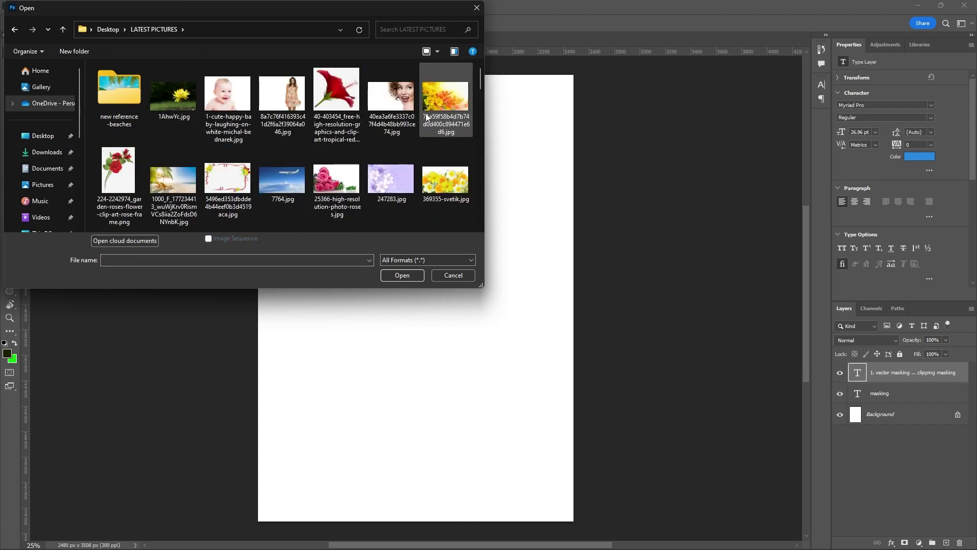
scroll(426, 119, "down", 3)
scroll(427, 122, "up", 3)
scroll(427, 122, "down", 2)
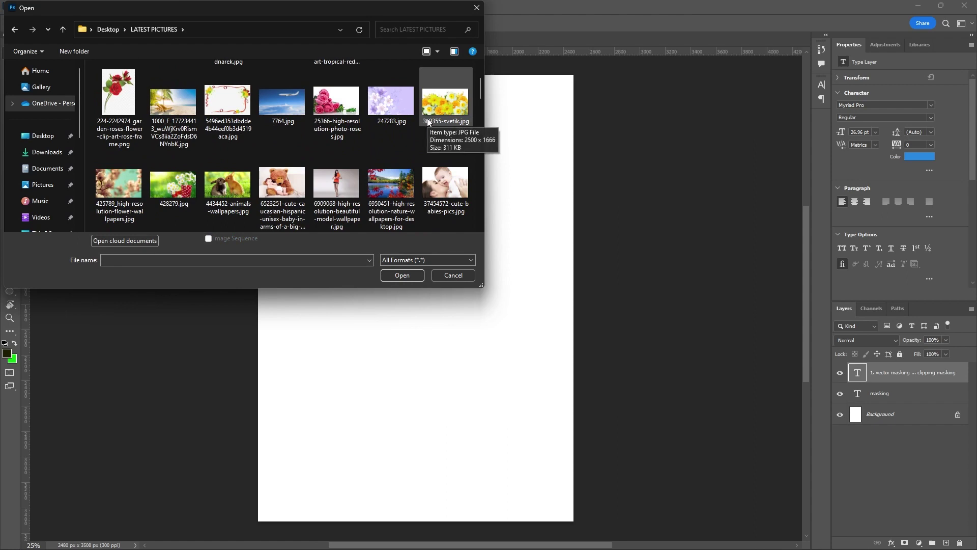
scroll(427, 122, "up", 2)
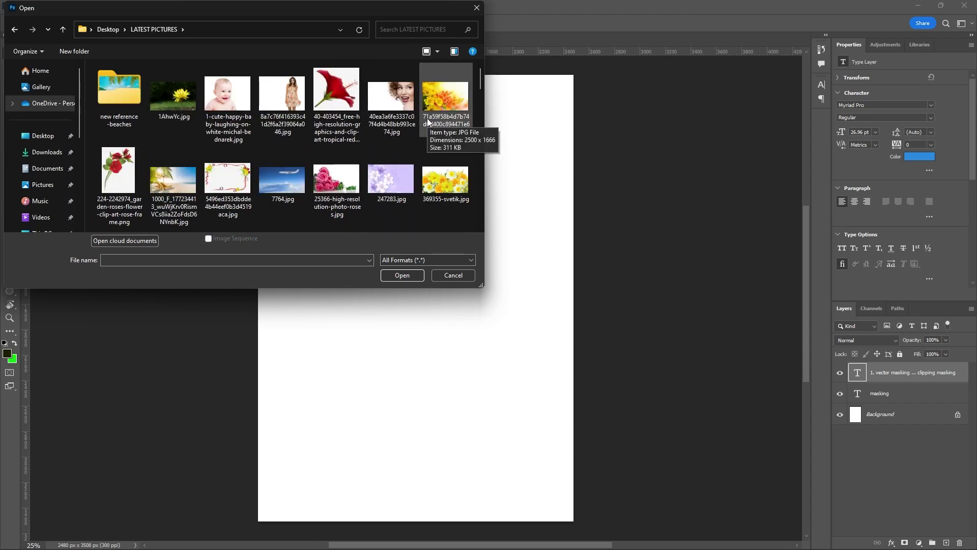
left_click(436, 100)
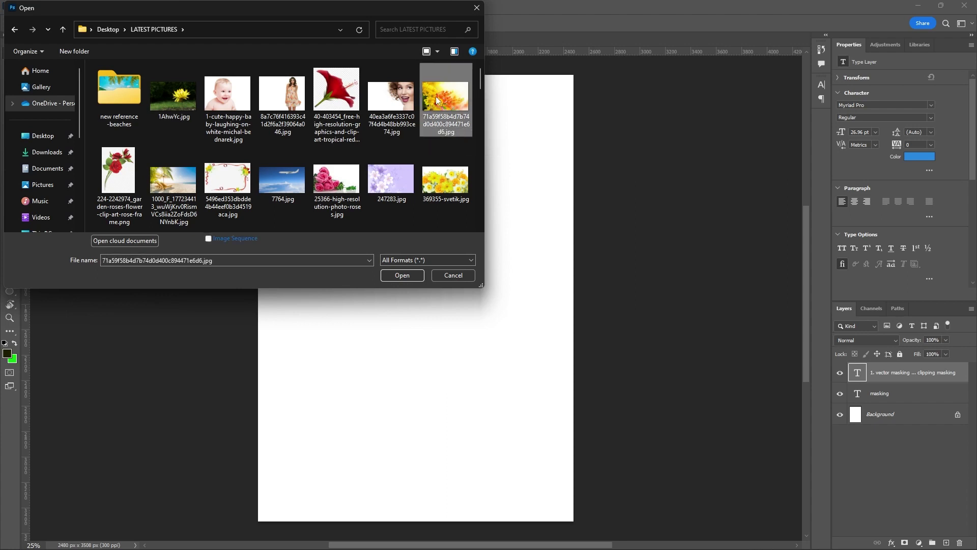
scroll(436, 100, "down", 3)
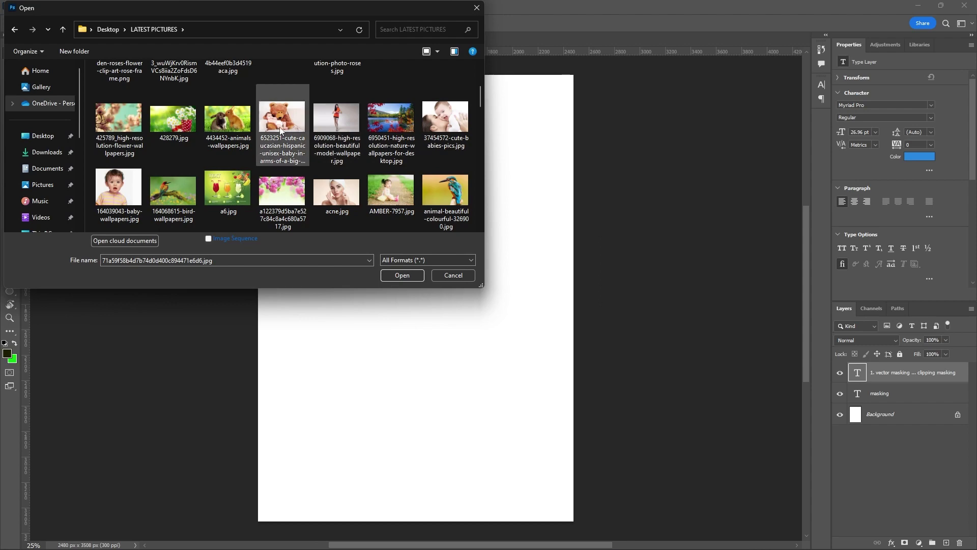
left_click(186, 125)
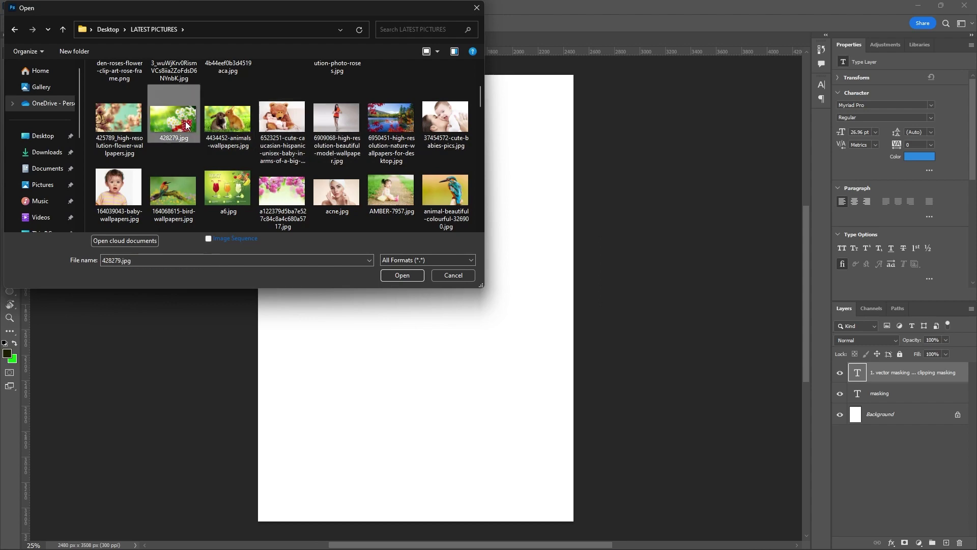
left_click(393, 276)
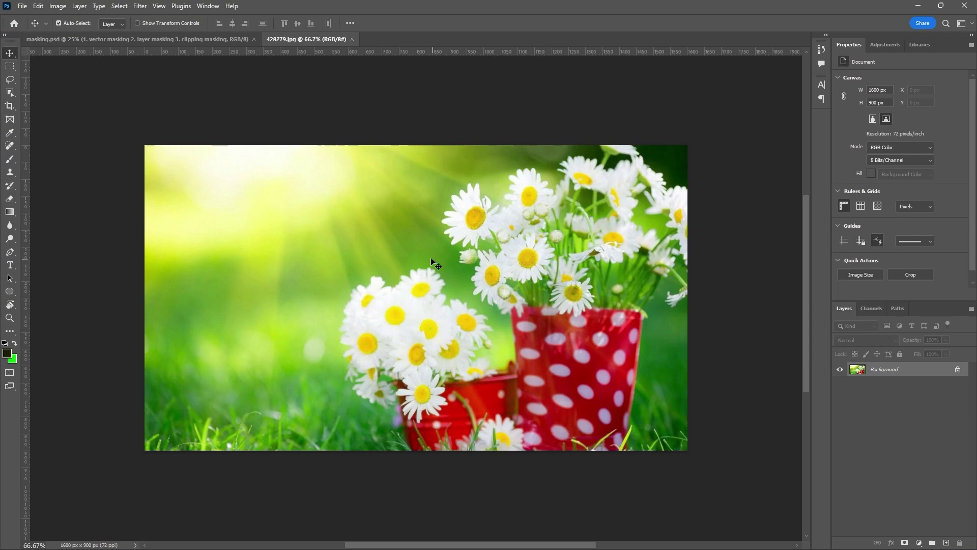
Place a new horizontal text layer over the blurred grass beside the daisies, and unlock the Background layer
left_click(10, 265)
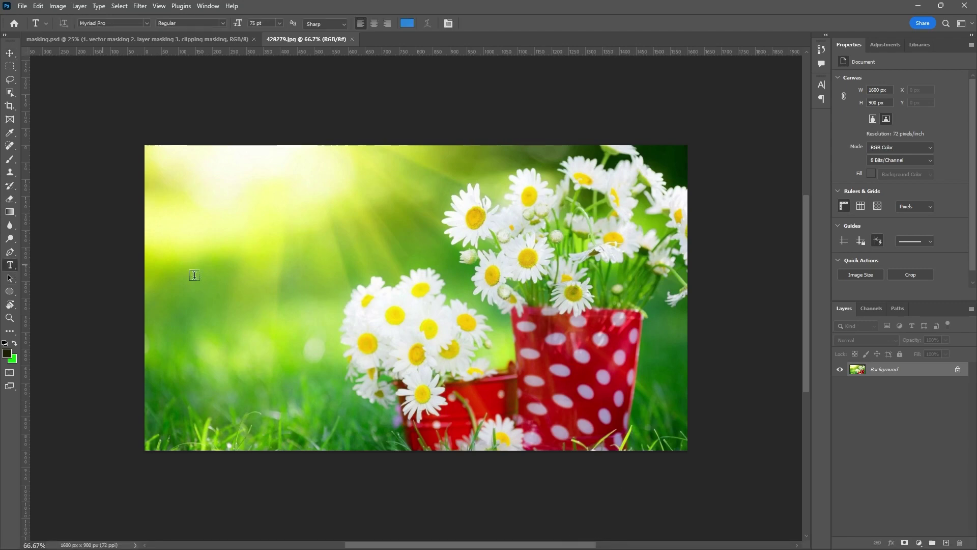
left_click(237, 275)
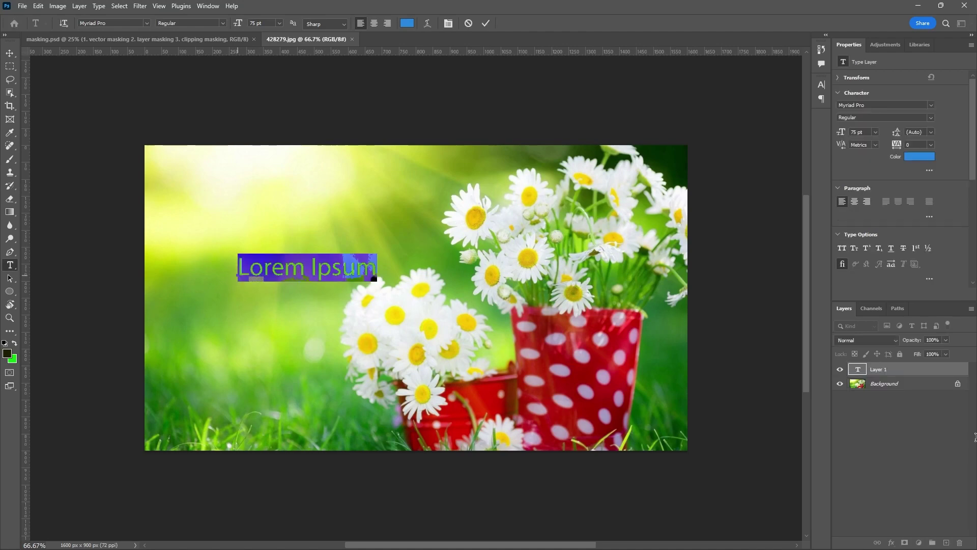
left_click(957, 383)
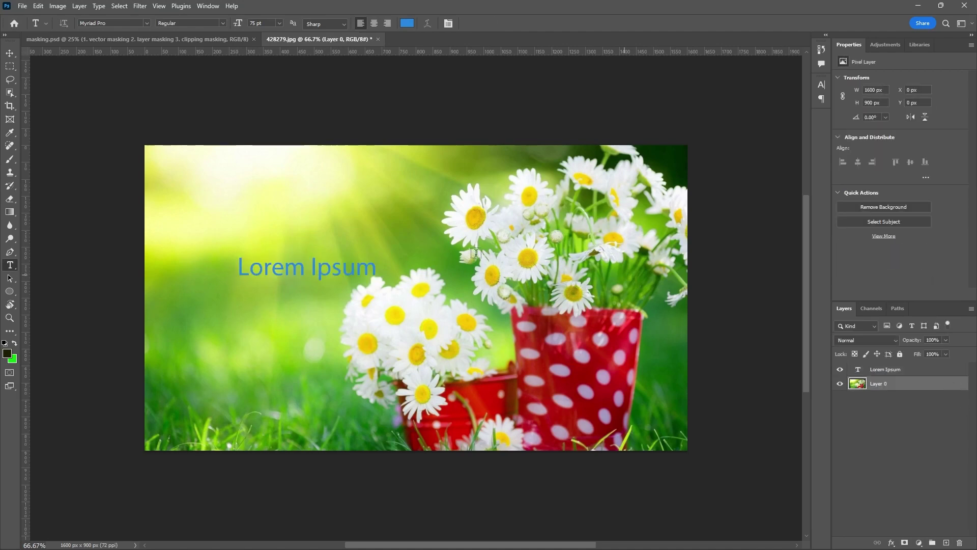
Replace the placeholder text on the text layer with LAYER MASKING
left_click(862, 371)
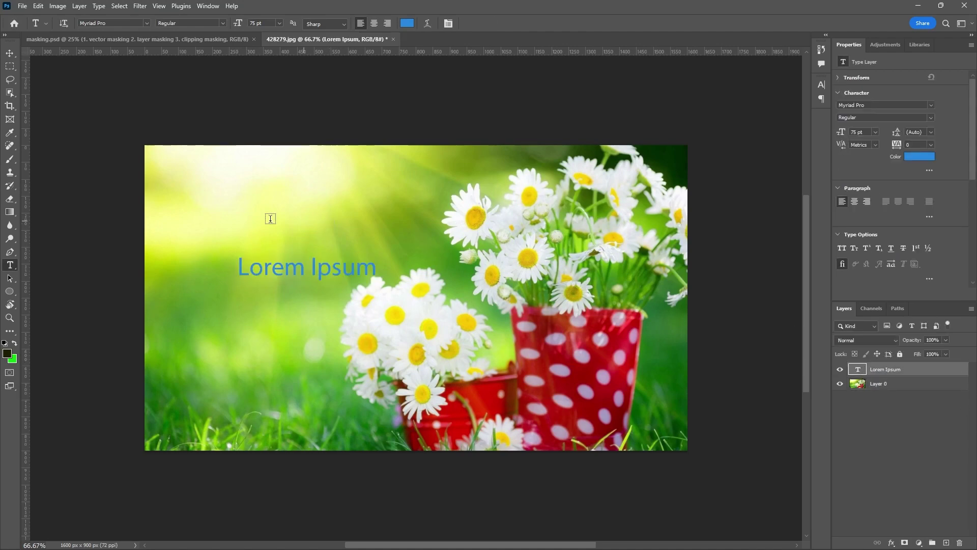
left_click_drag(236, 268, 444, 289)
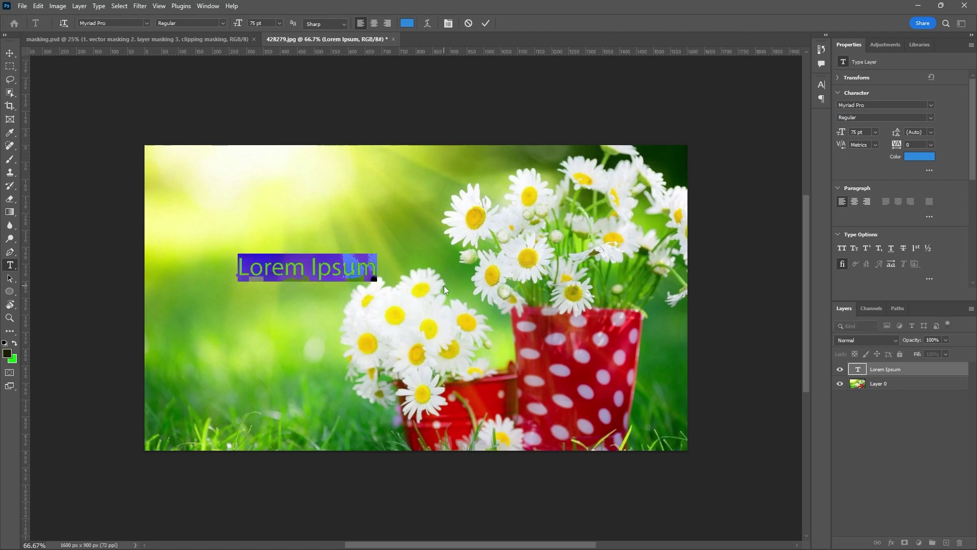
type("L")
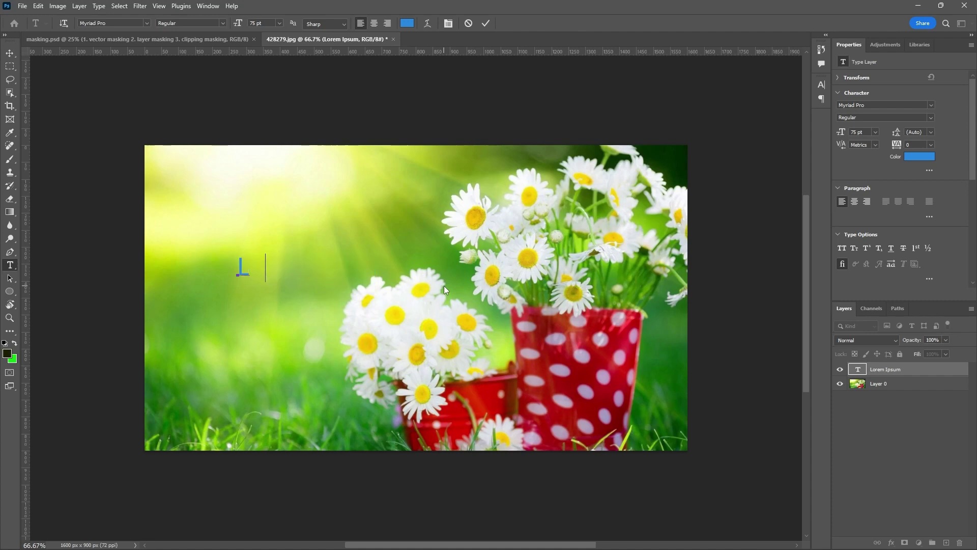
type("AYER M")
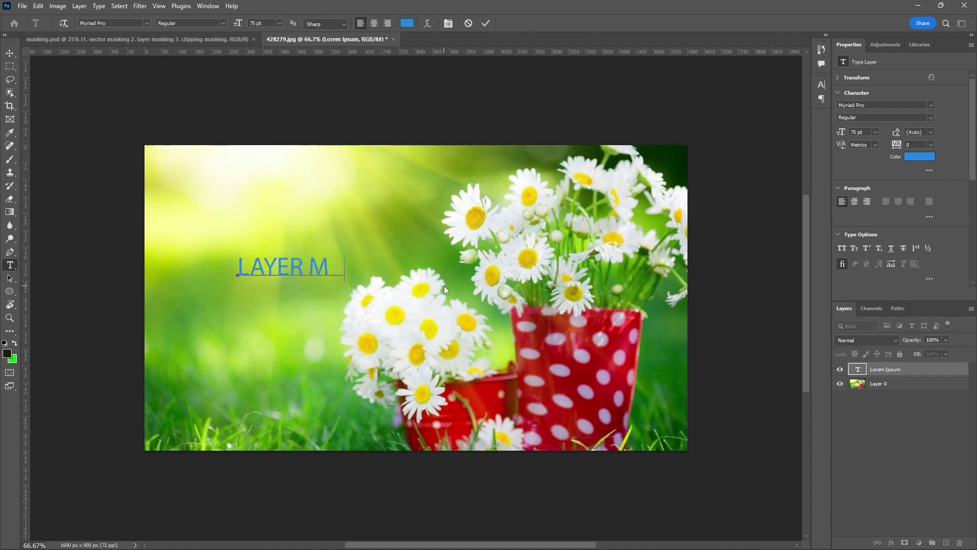
type("ASKING")
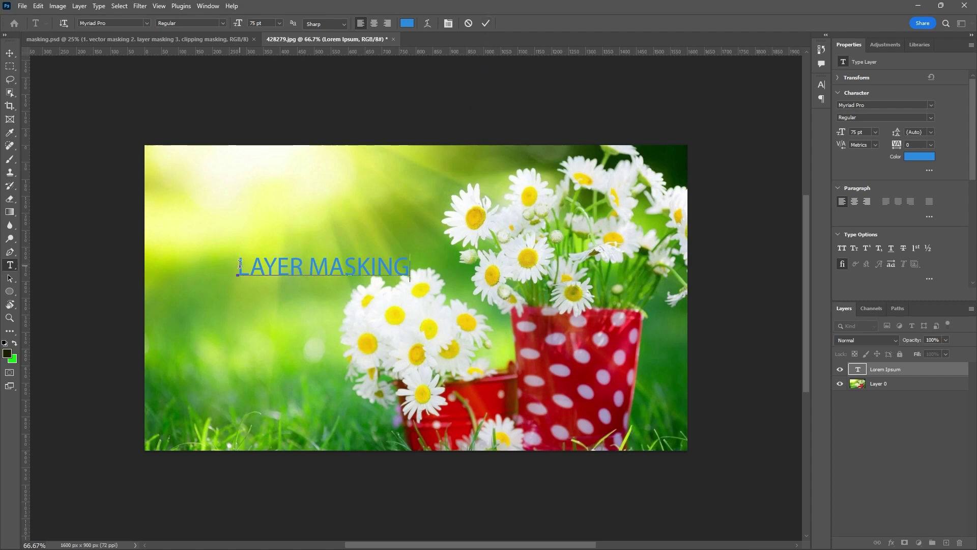
Set the font of the whole LAYER MASKING text to Montserrat Subrayada Bold
key("ctrl+a")
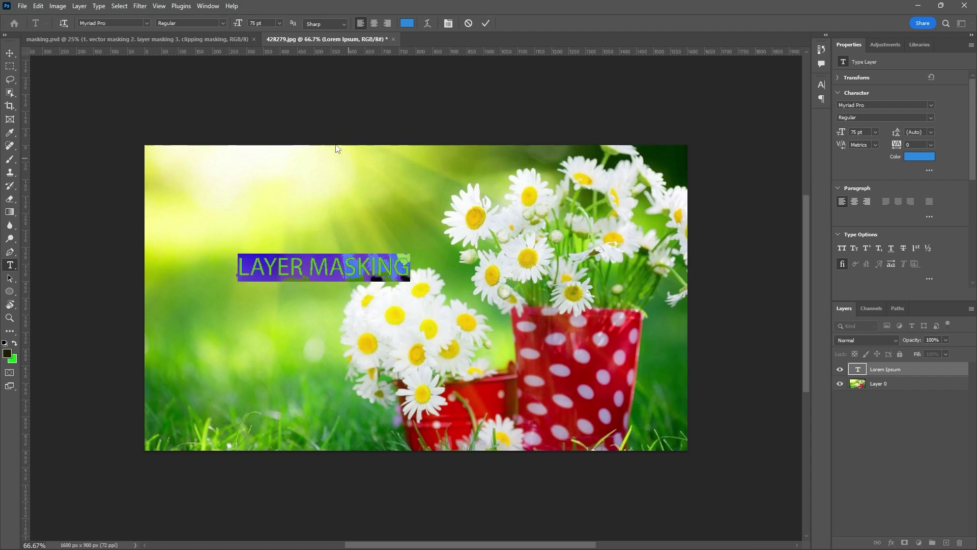
left_click(147, 23)
key("Down")
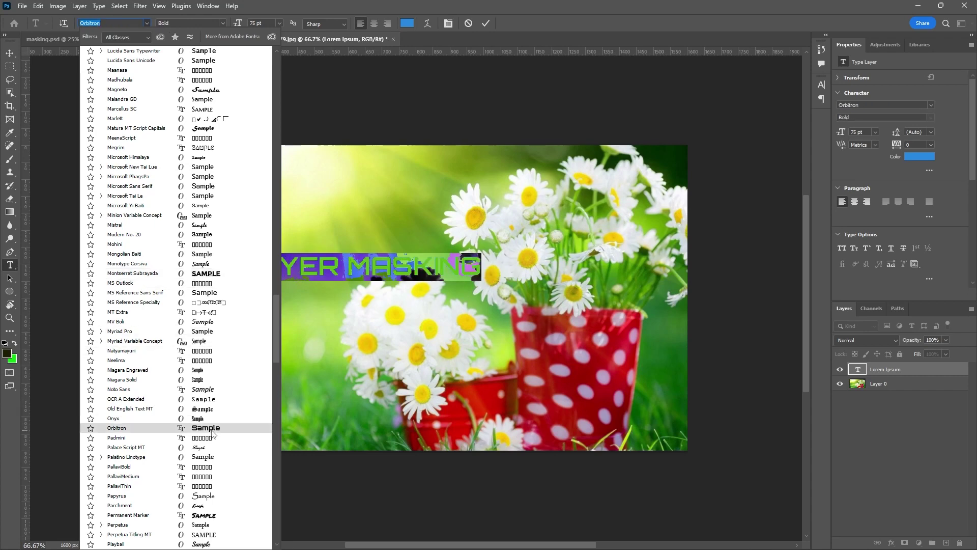
left_click(219, 276)
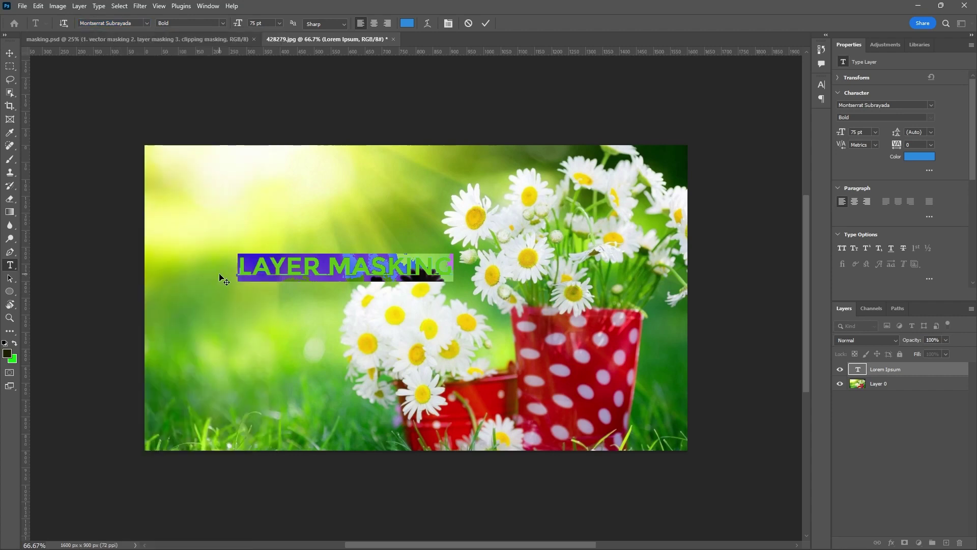
left_click(223, 23)
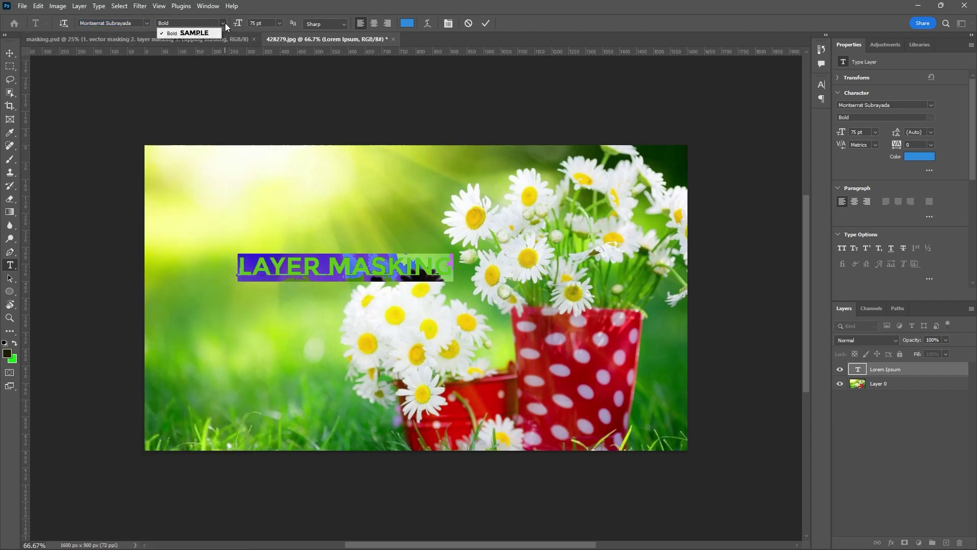
left_click(222, 24)
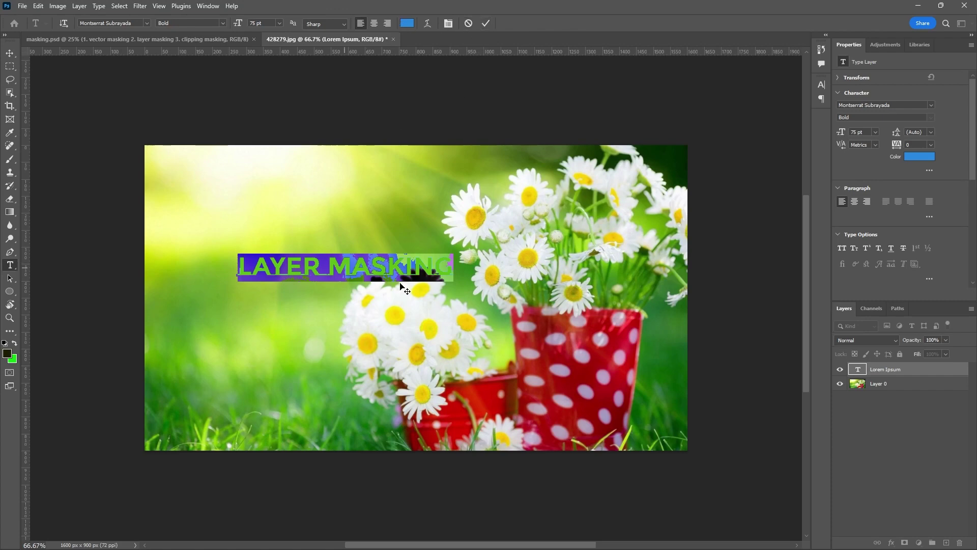
left_click(487, 23)
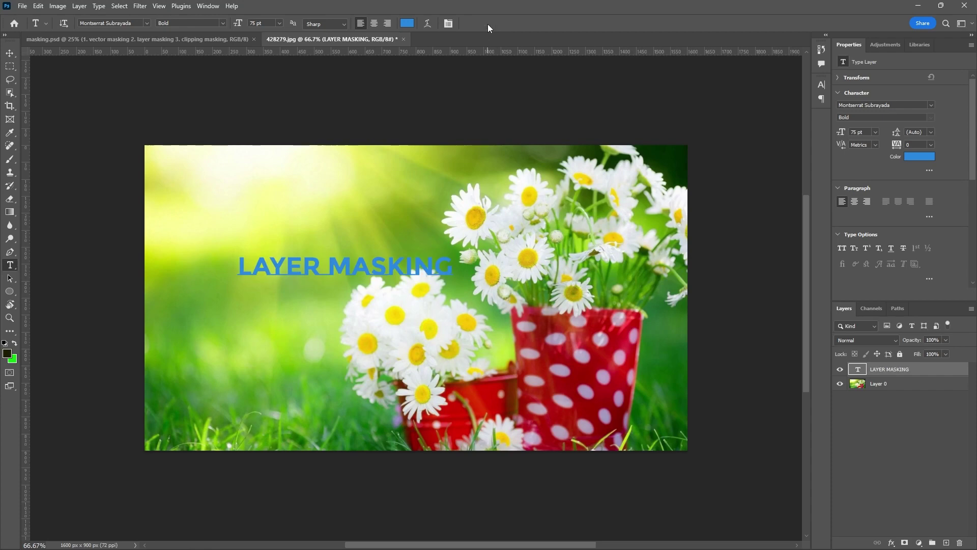
Recolour the LAYER MASKING text off-white (e9ebe7), sampled from a daisy petal in the picture
left_click(10, 53)
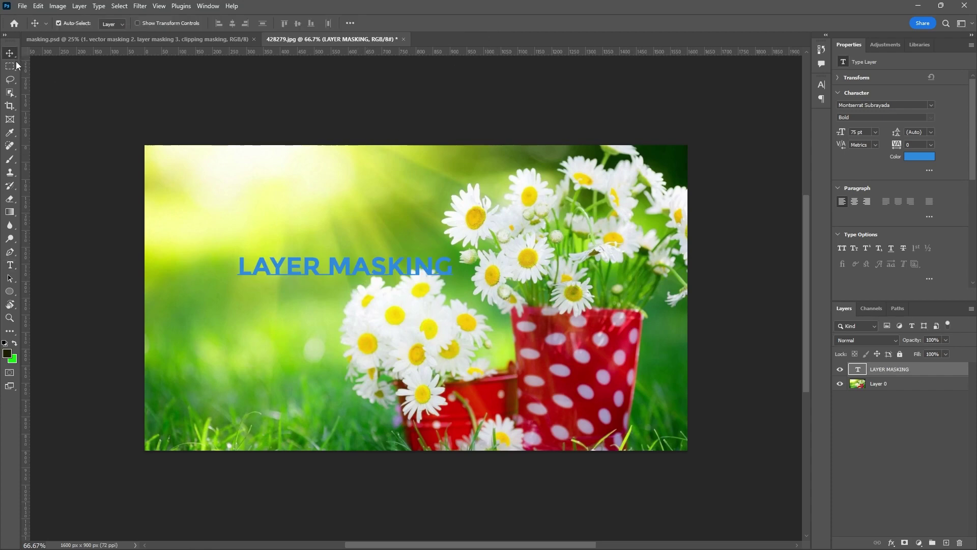
double_click(246, 274)
left_click(407, 23)
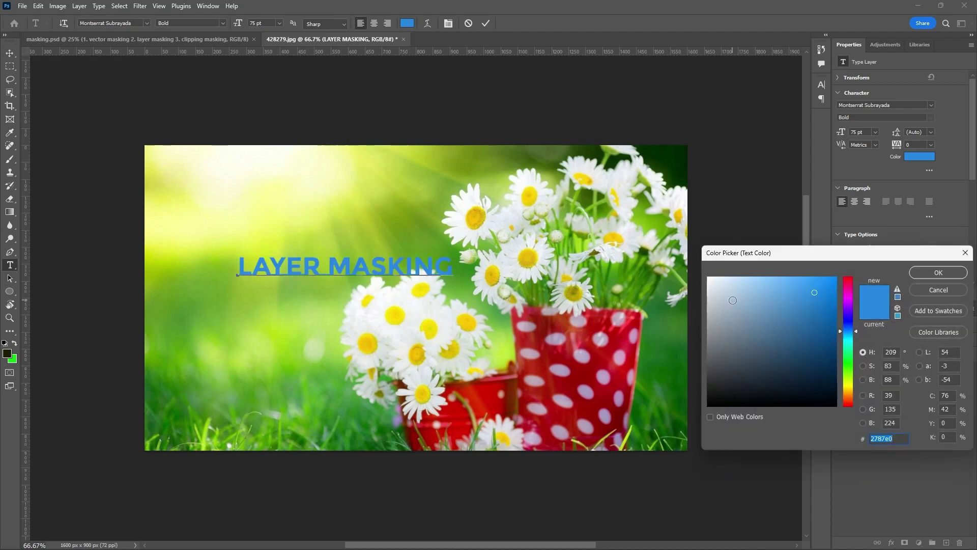
left_click(622, 189)
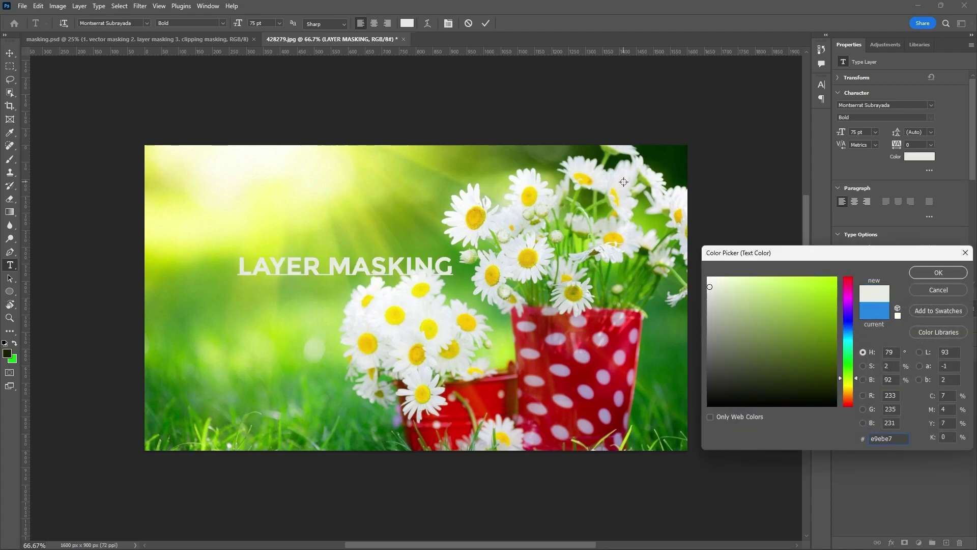
left_click(938, 272)
left_click(485, 23)
key("v")
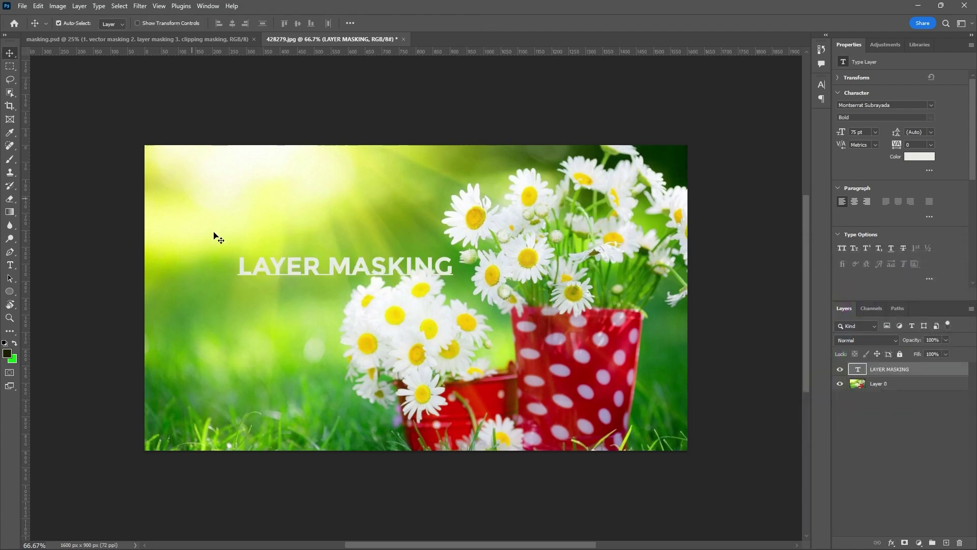
Scale the LAYER MASKING text to about 192% and centre it horizontally on the picture at about X 800, Y 302 px
double_click(267, 265)
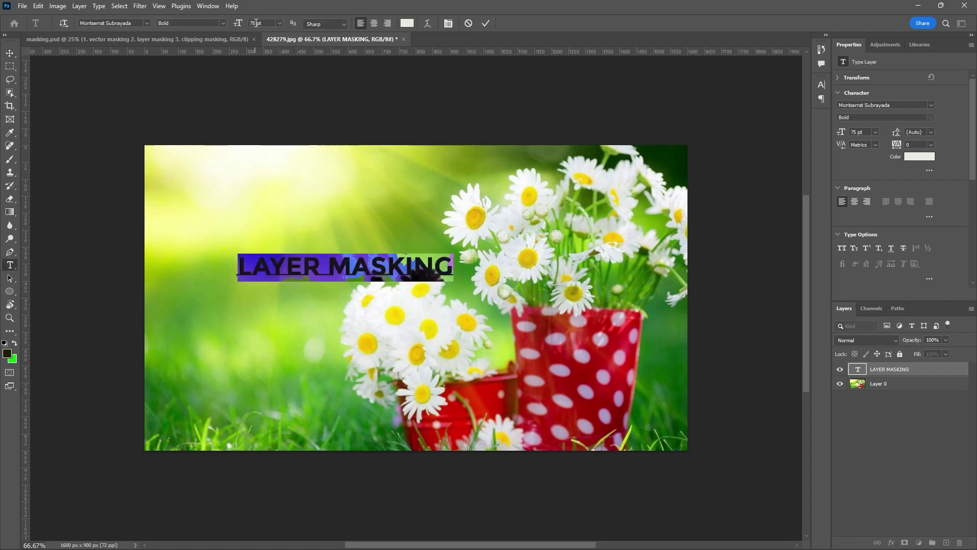
left_click(486, 24)
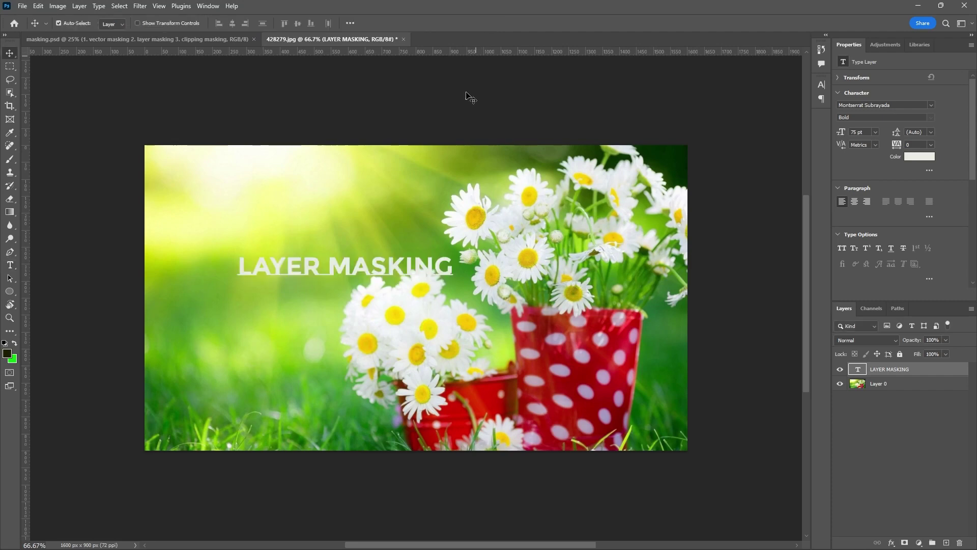
key("ctrl+t")
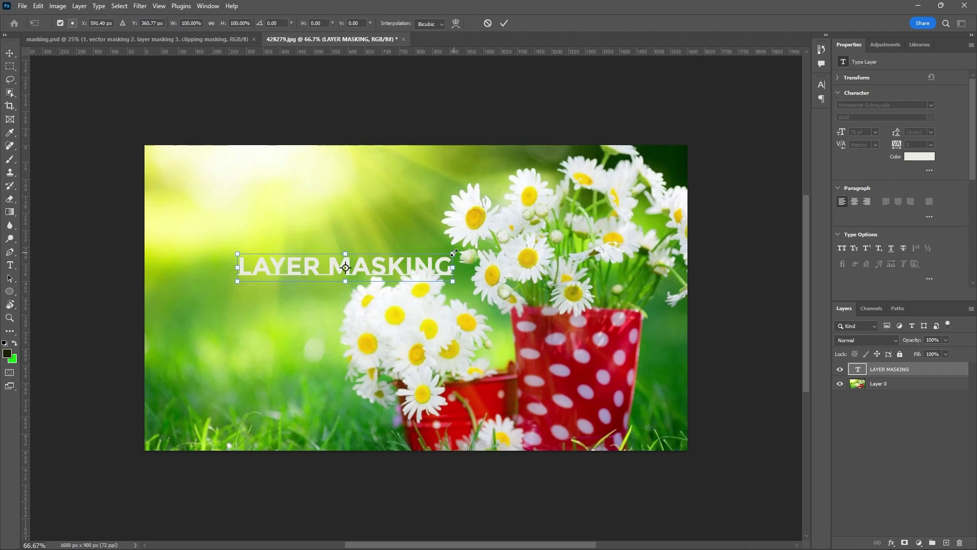
left_click_drag(454, 253, 651, 191)
left_click_drag(583, 252, 555, 247)
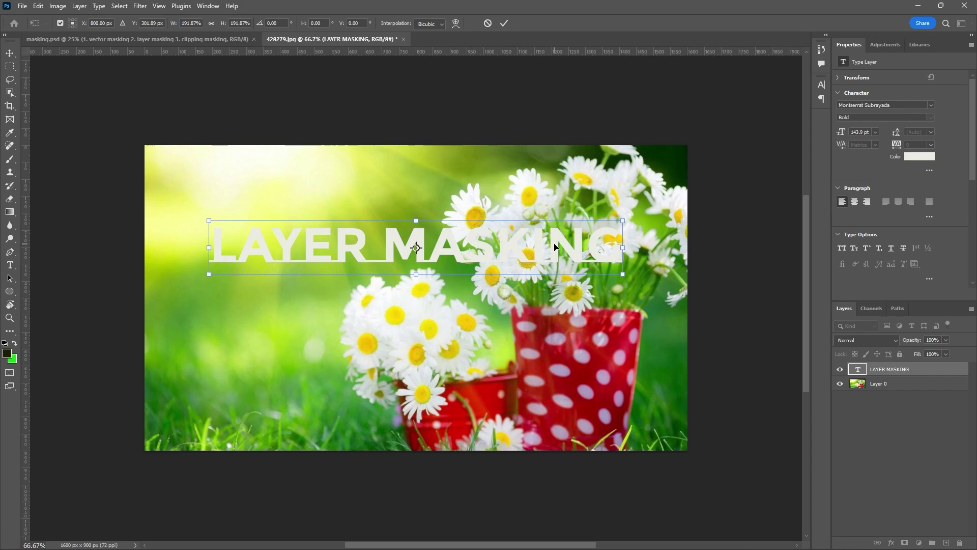
left_click(502, 24)
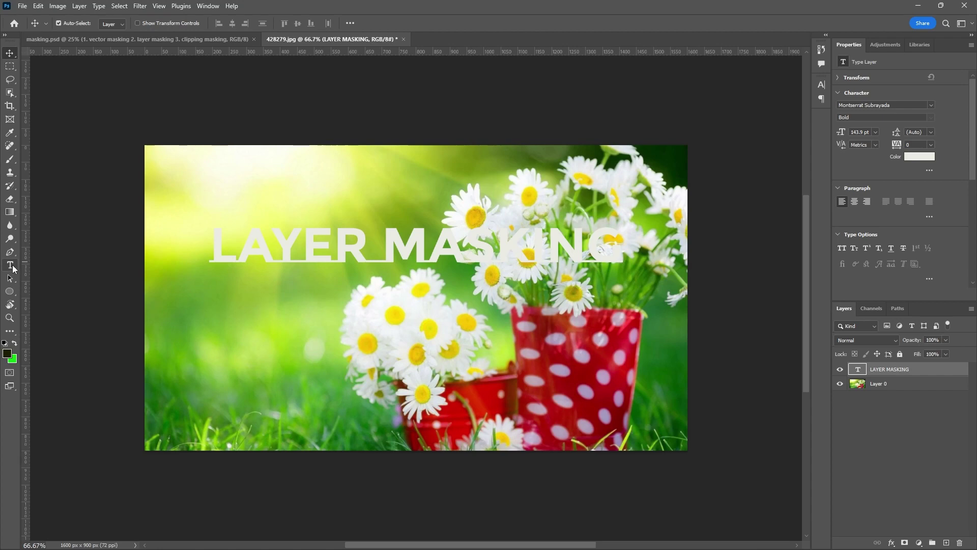
Insert a line break before MASKING so the text is split over two lines
left_click(11, 266)
left_click(380, 244)
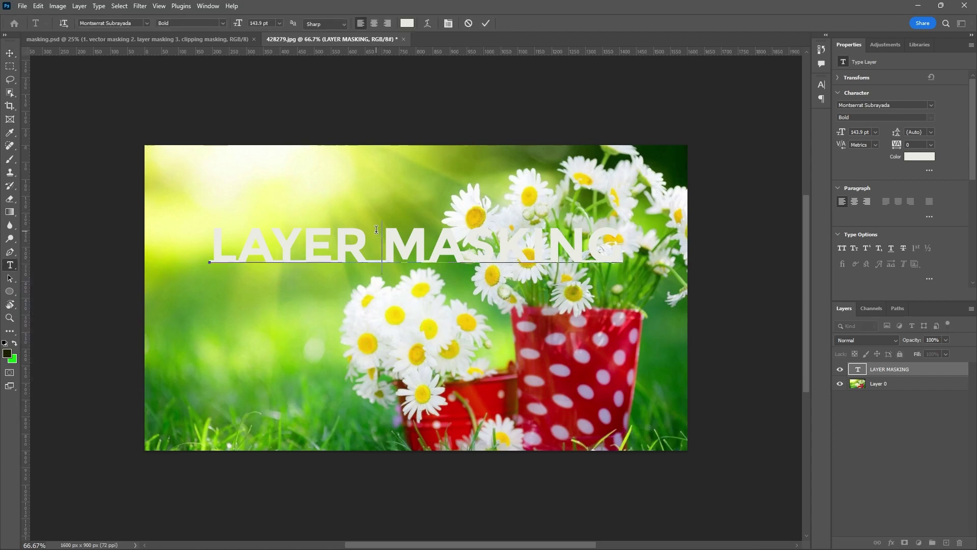
key("Return")
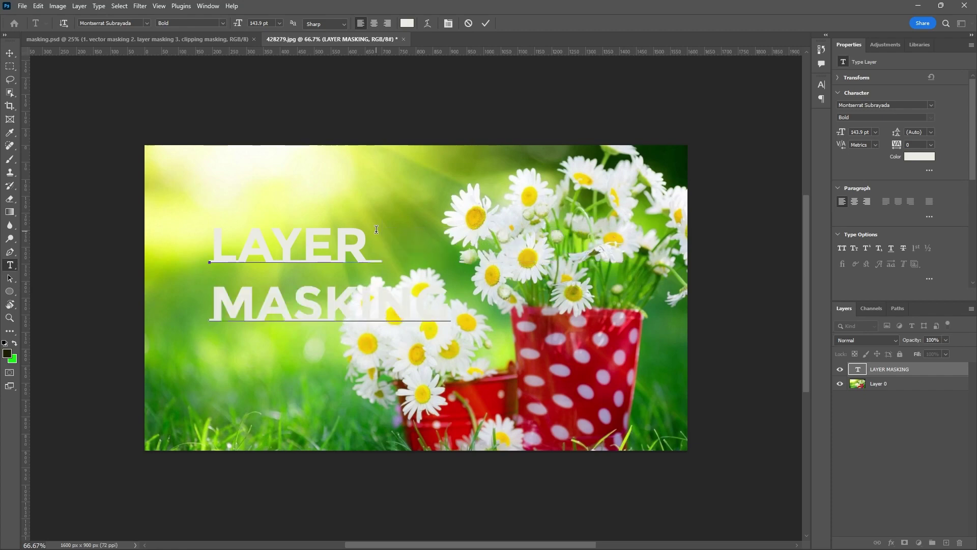
Centre-align both lines of the LAYER MASKING text
left_click(213, 244)
left_click_drag(242, 258, 474, 292)
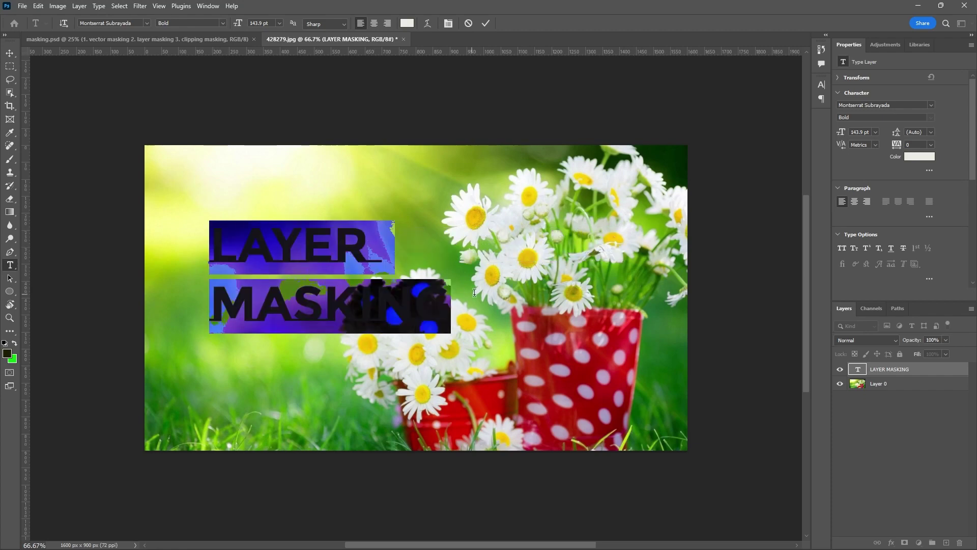
left_click(375, 23)
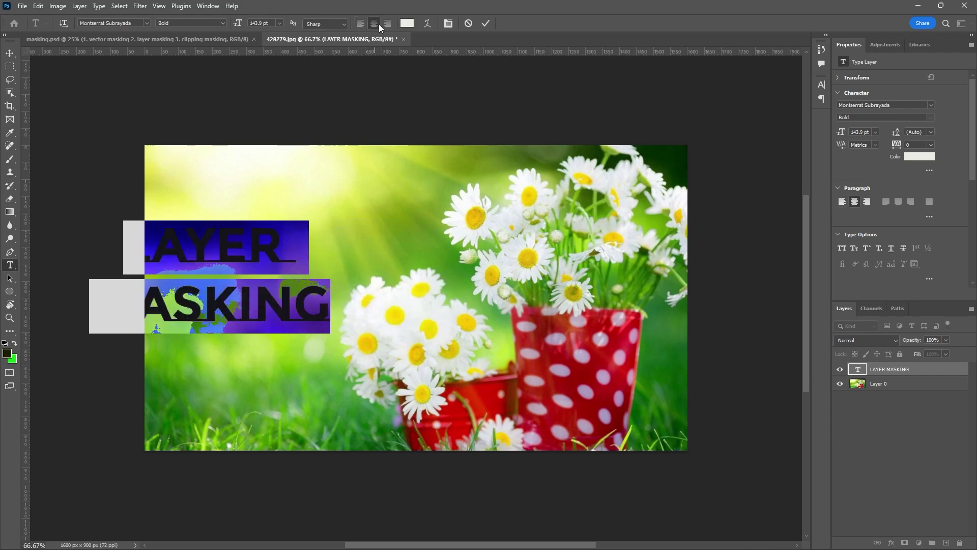
left_click(485, 23)
key("v")
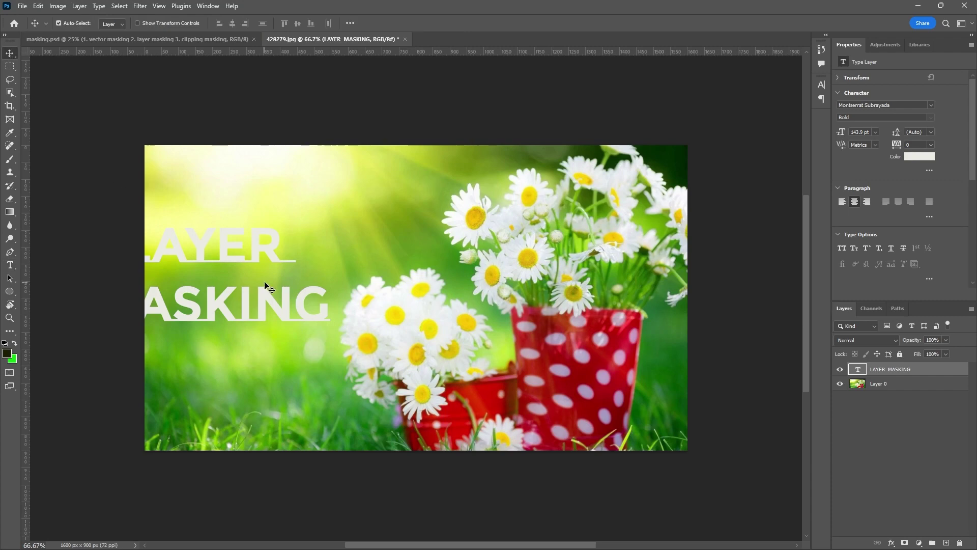
Scale the two-line LAYER MASKING text to about 172% and place it near the middle of the picture
left_click_drag(272, 258, 452, 270)
key("ctrl+t")
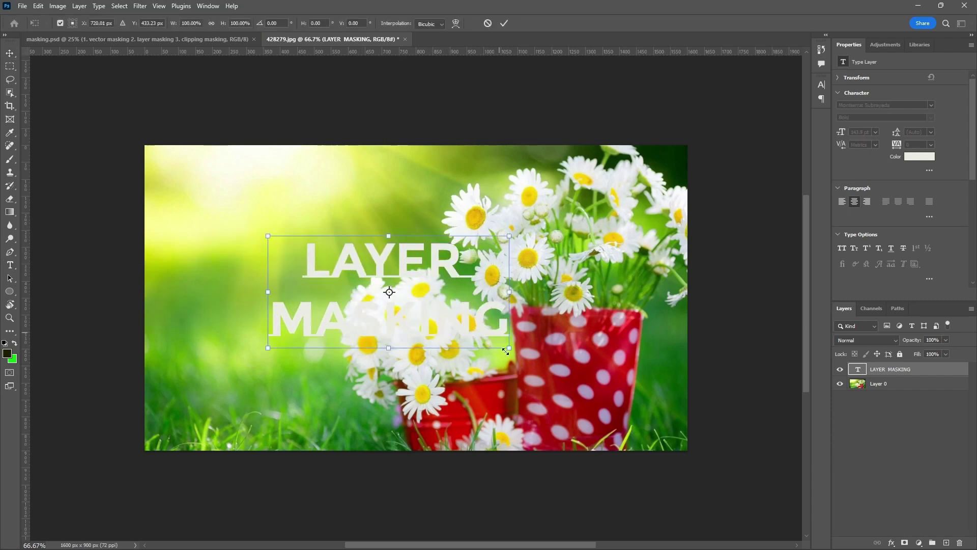
left_click_drag(510, 350, 673, 453)
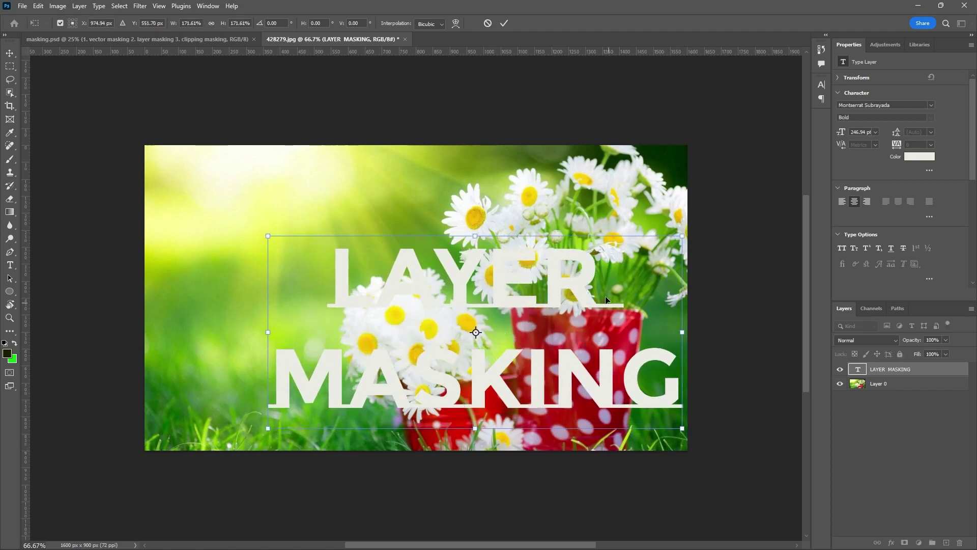
left_click_drag(586, 291, 506, 267)
left_click(502, 23)
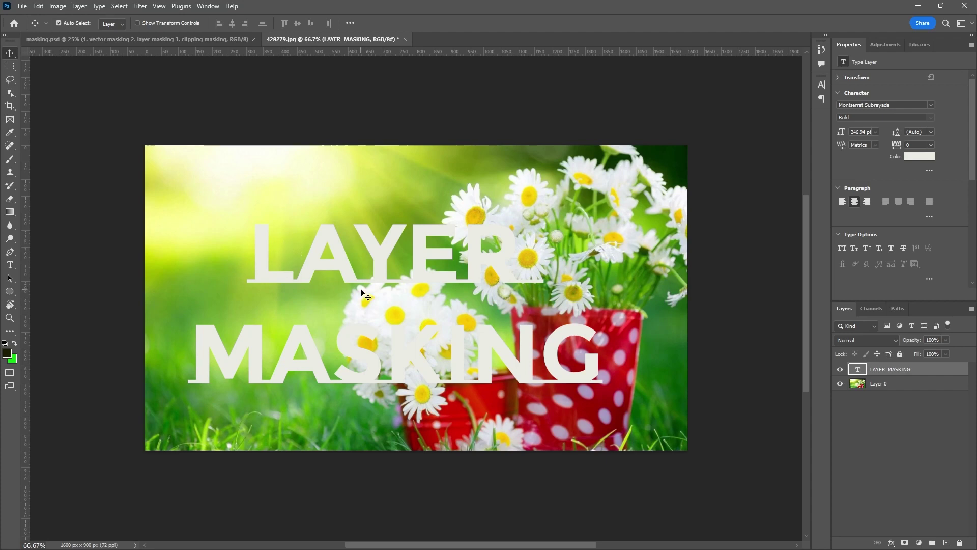
left_click_drag(377, 251, 380, 247)
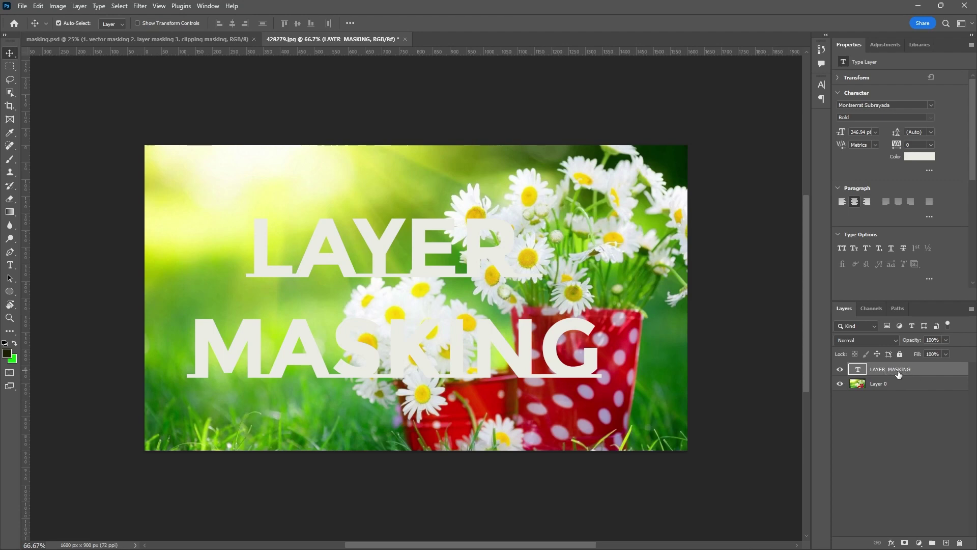
Place the LAYER MASKING text layer beneath the daisy picture layer and check the order by briefly hiding the picture
left_click_drag(899, 375, 898, 392)
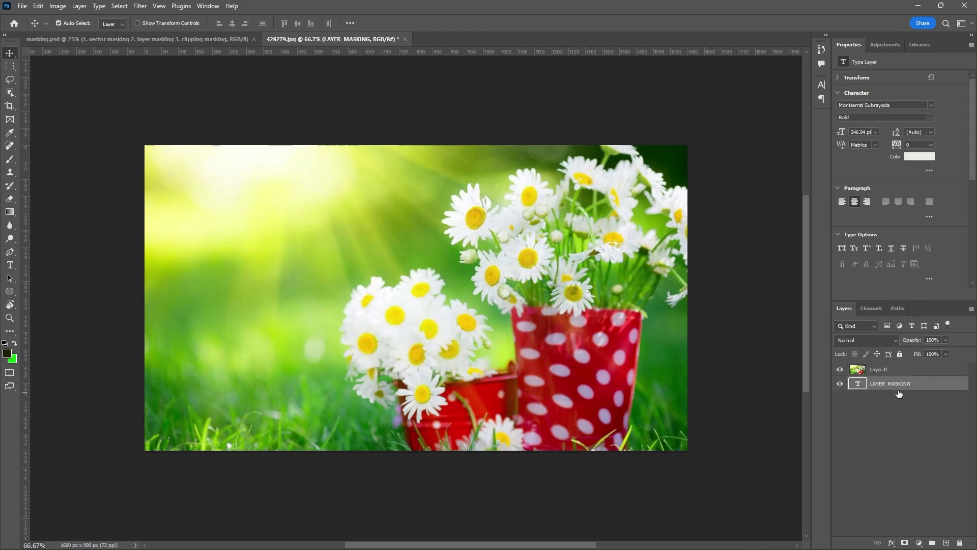
left_click(840, 370)
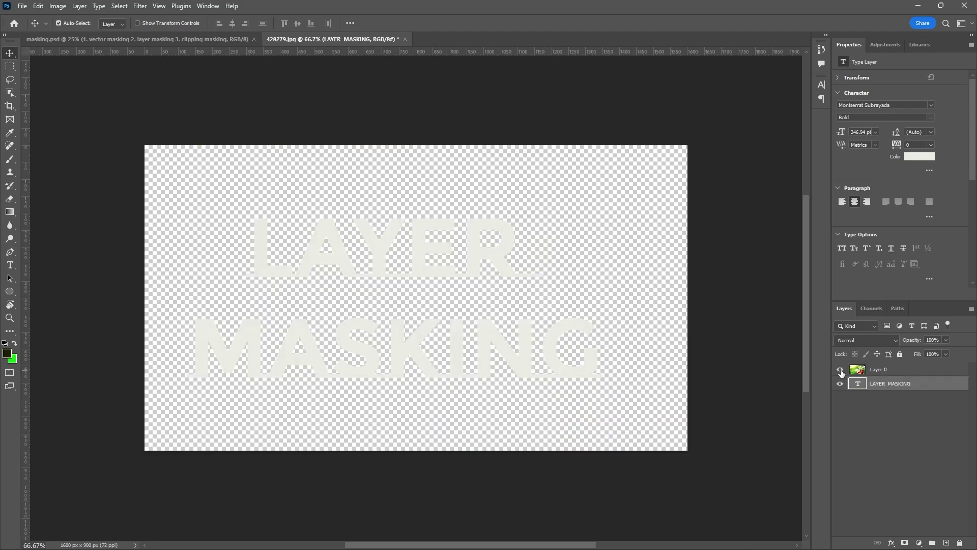
left_click(840, 370)
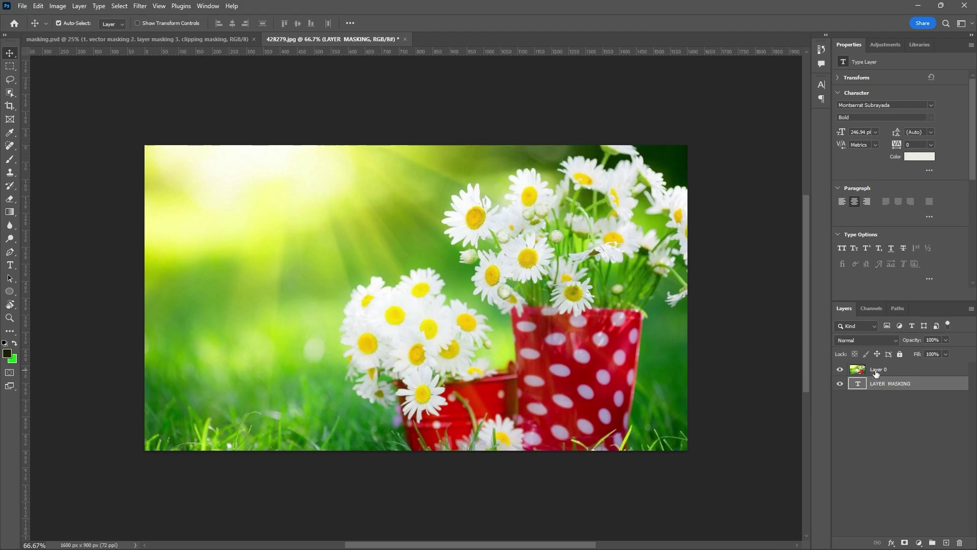
Hide the picture layer to inspect the text beneath it, leave the text unedited, and show the picture again
left_click(876, 372)
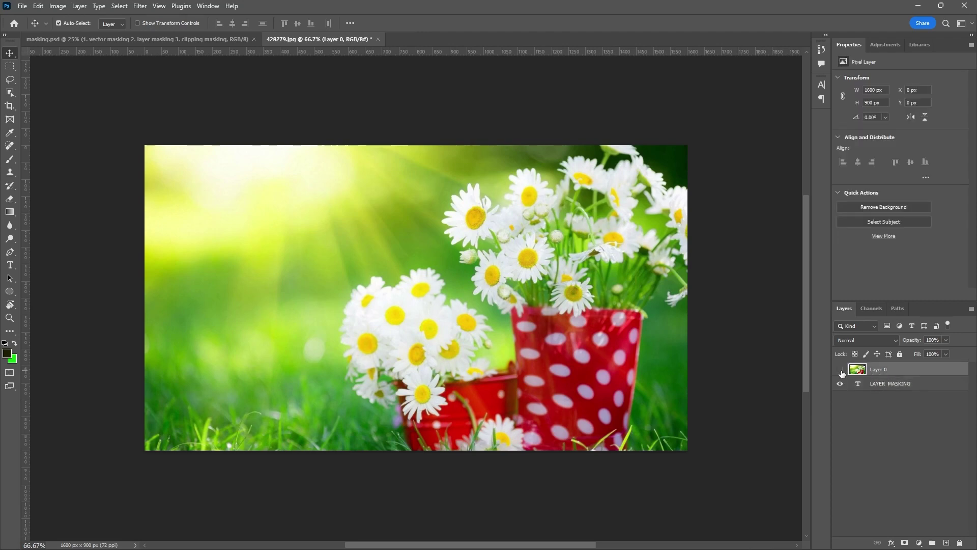
left_click(840, 369)
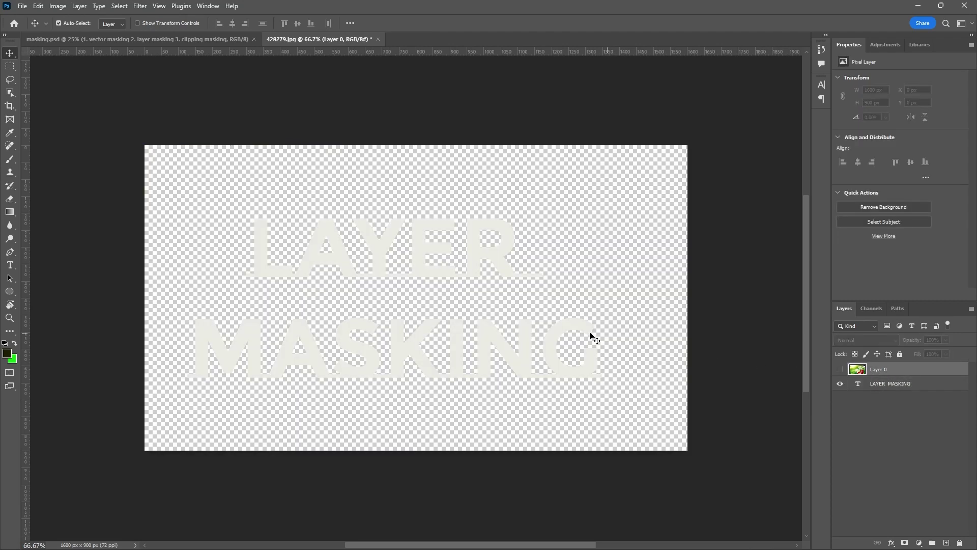
double_click(523, 356)
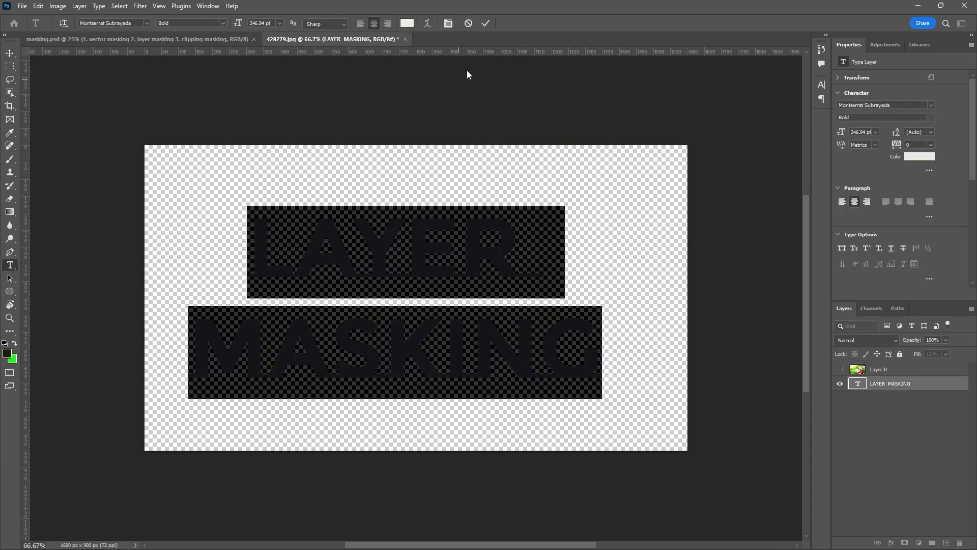
left_click(486, 24)
key("v")
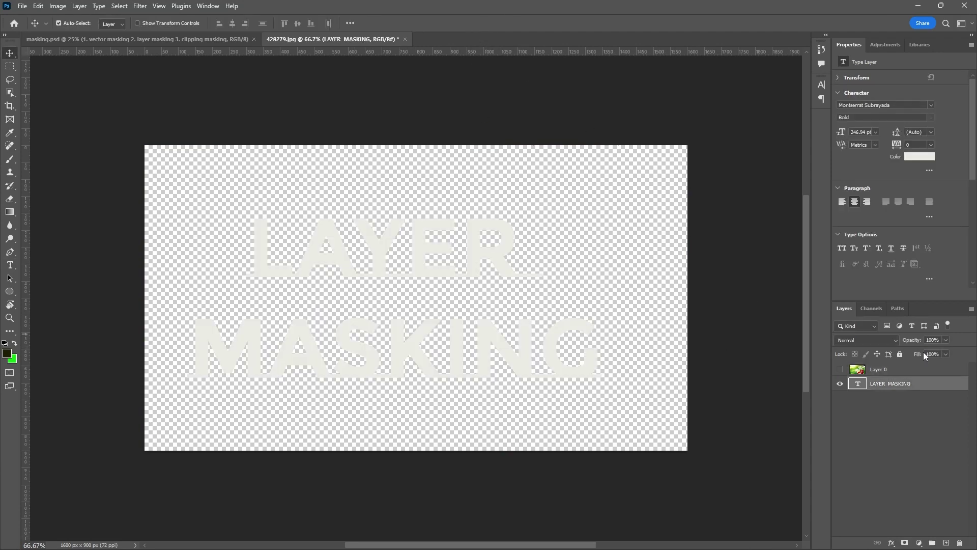
left_click(839, 369)
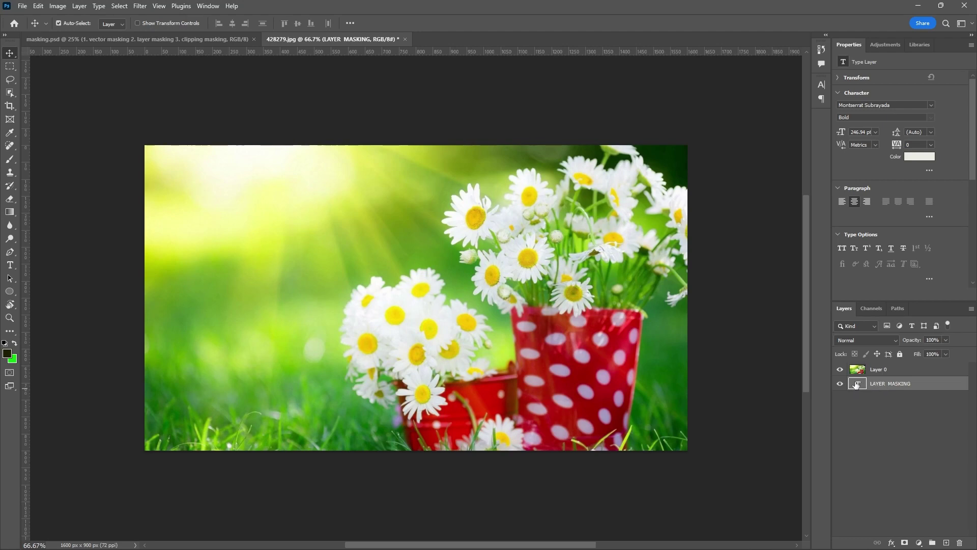
Load the LAYER MASKING text outline as a selection and add it as a layer mask on the picture layer Layer 0
left_click(858, 385, "ctrl")
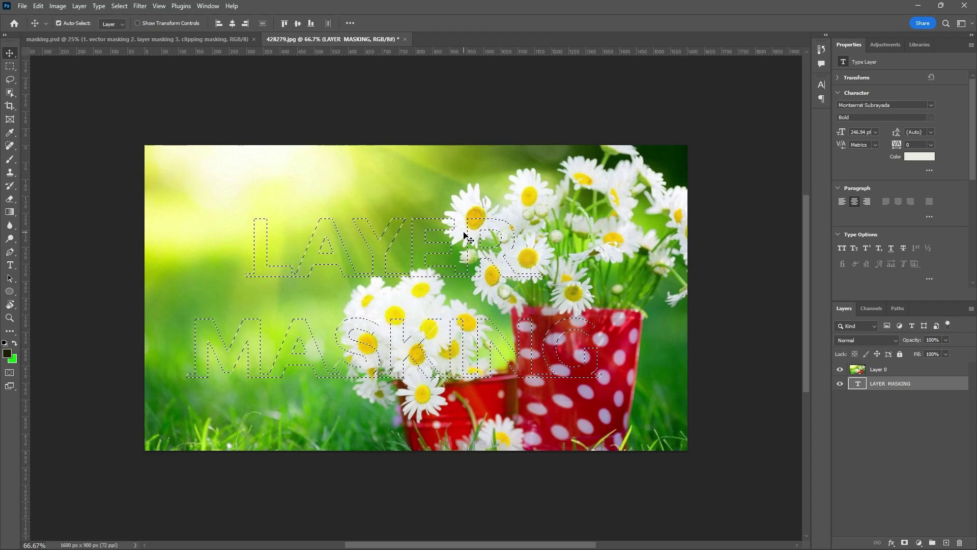
left_click(897, 371)
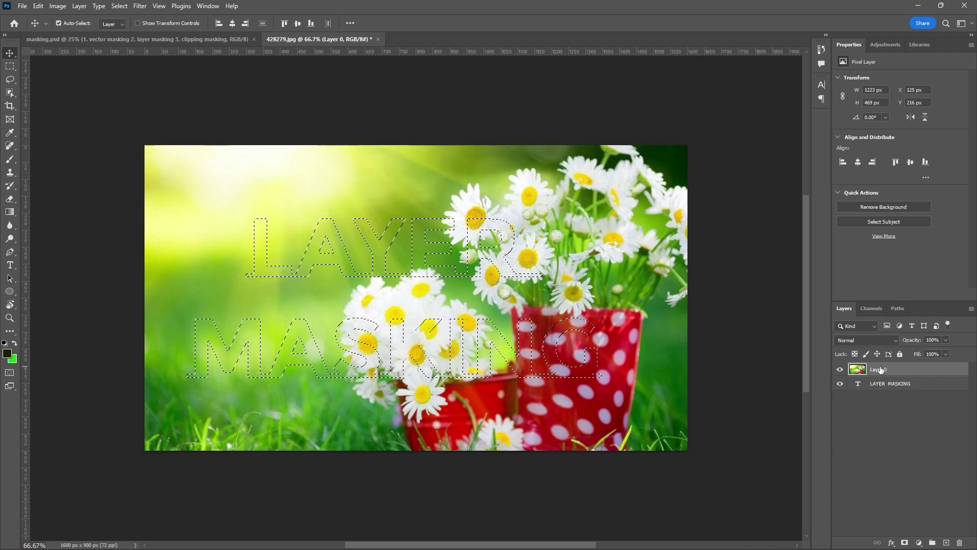
left_click(904, 543)
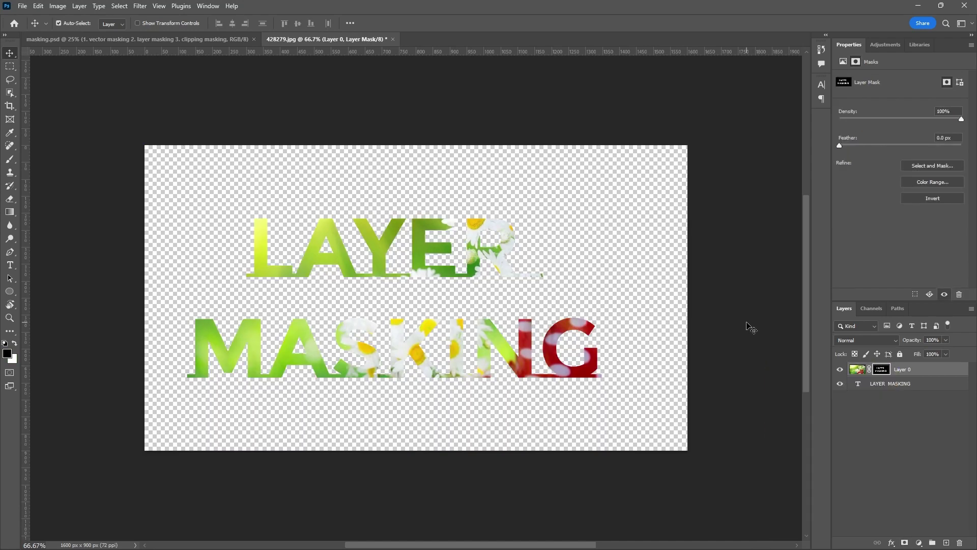
left_click(895, 431)
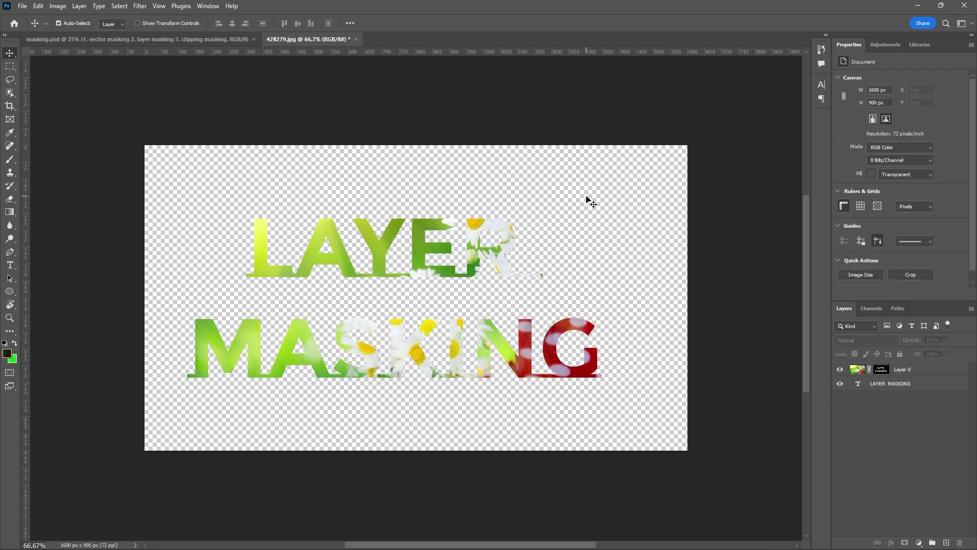
Add a new empty layer and place it beneath the LAYER MASKING text layer
left_click(945, 383)
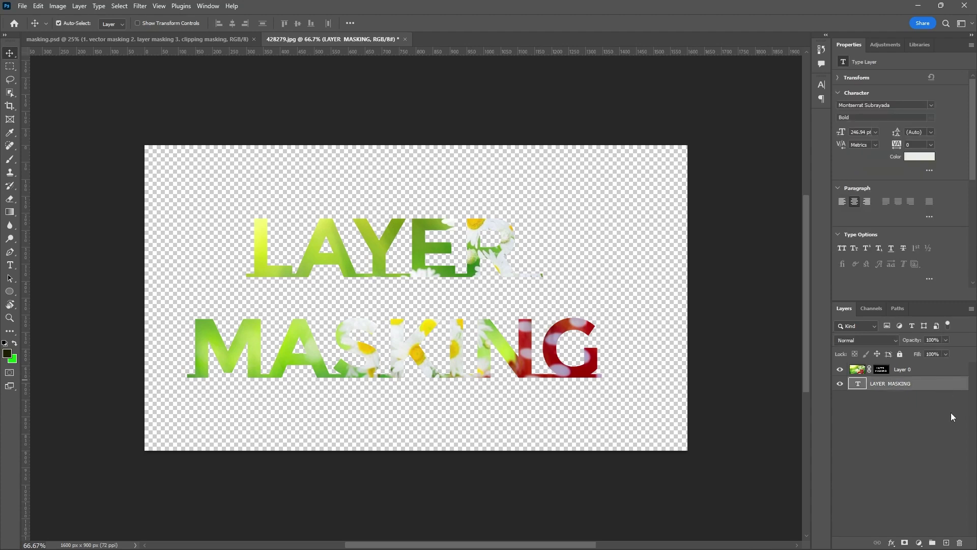
left_click(946, 543)
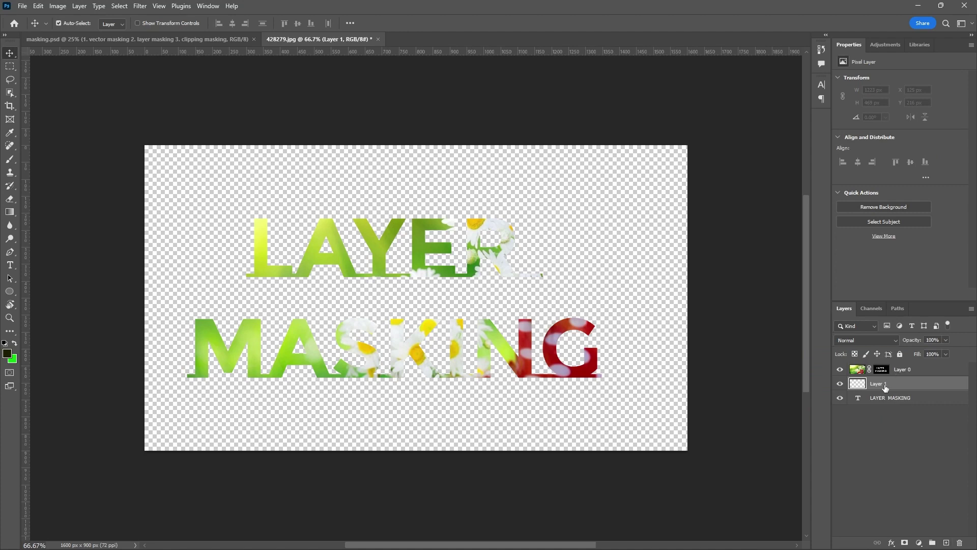
left_click_drag(896, 388, 905, 414)
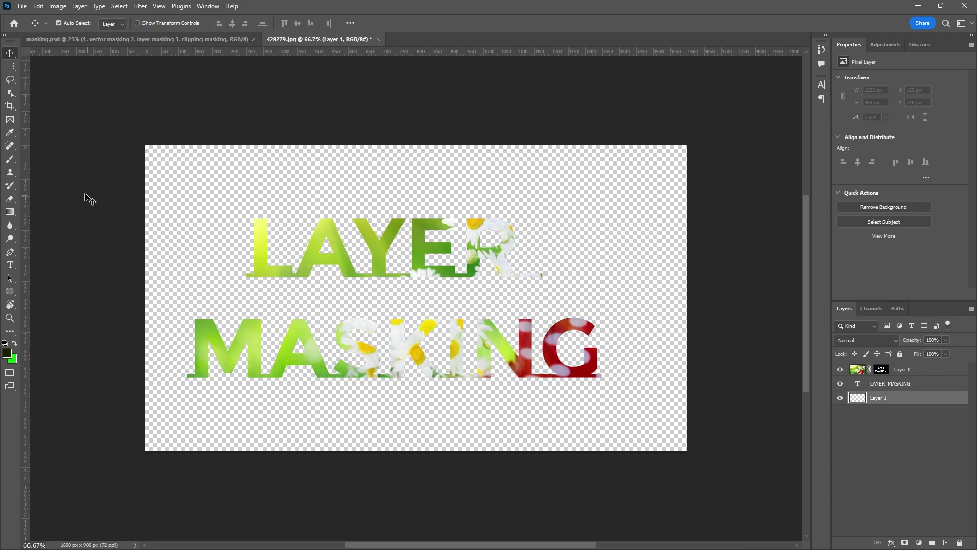
Fill the new bottom layer with a red sampled from the letter G, and refill it with a darker shade of that red
left_click(11, 133)
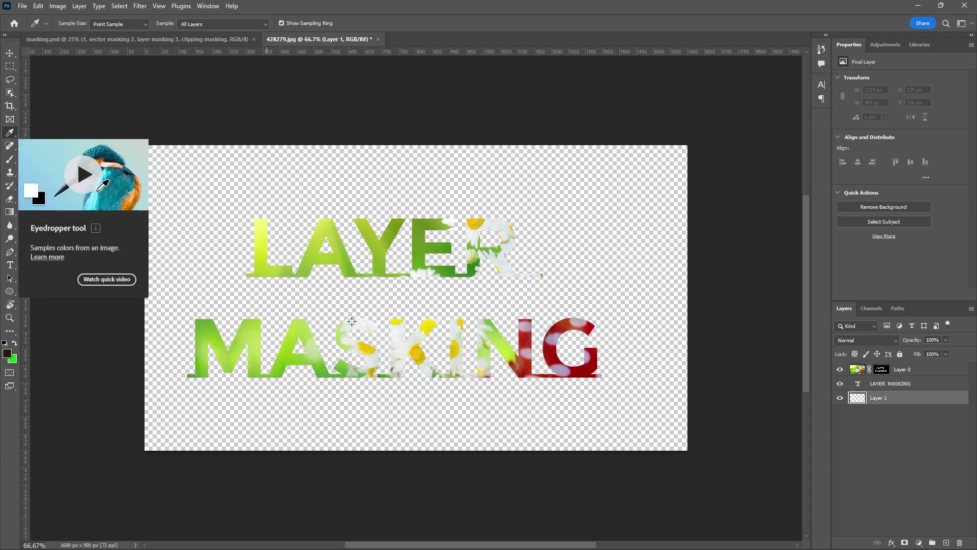
left_click(562, 326)
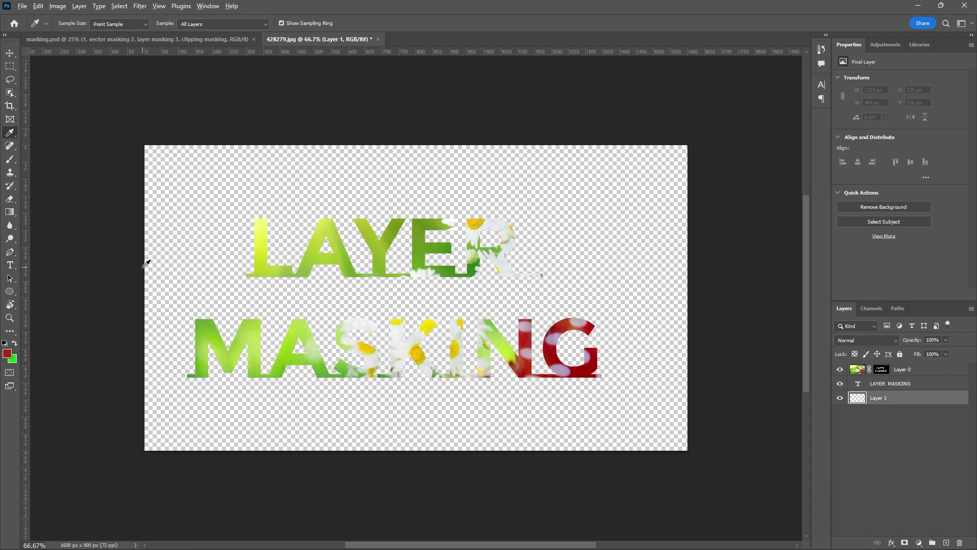
key("alt+BackSpace")
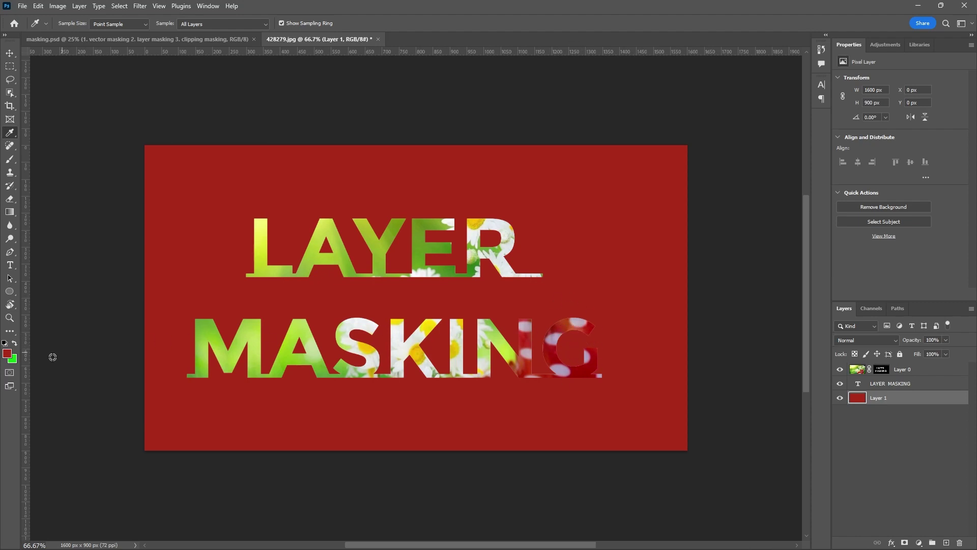
left_click(9, 354)
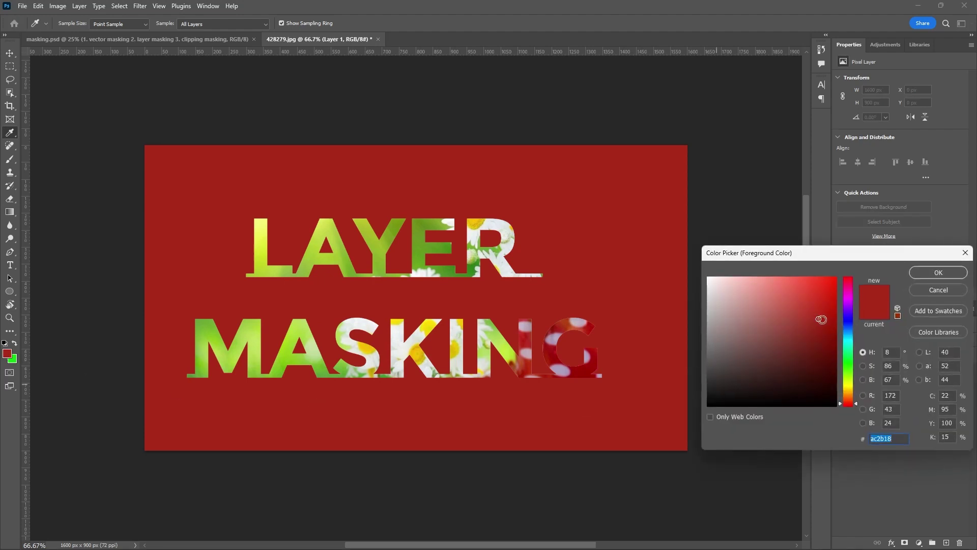
left_click_drag(816, 323, 817, 345)
left_click(912, 273)
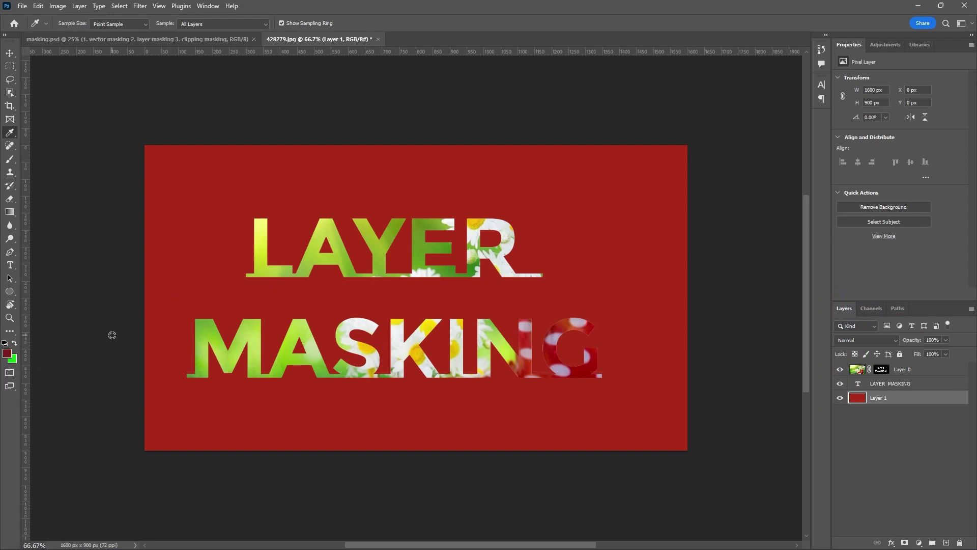
key("alt+BackSpace")
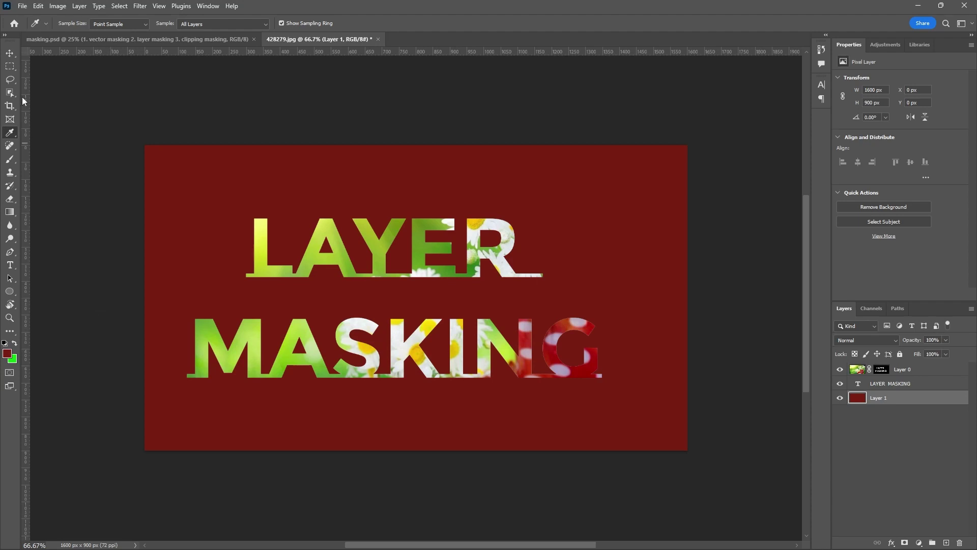
Try moving the picture layer with its mask still linked, and undo the move
left_click(10, 52)
scroll(387, 254, "down", 3)
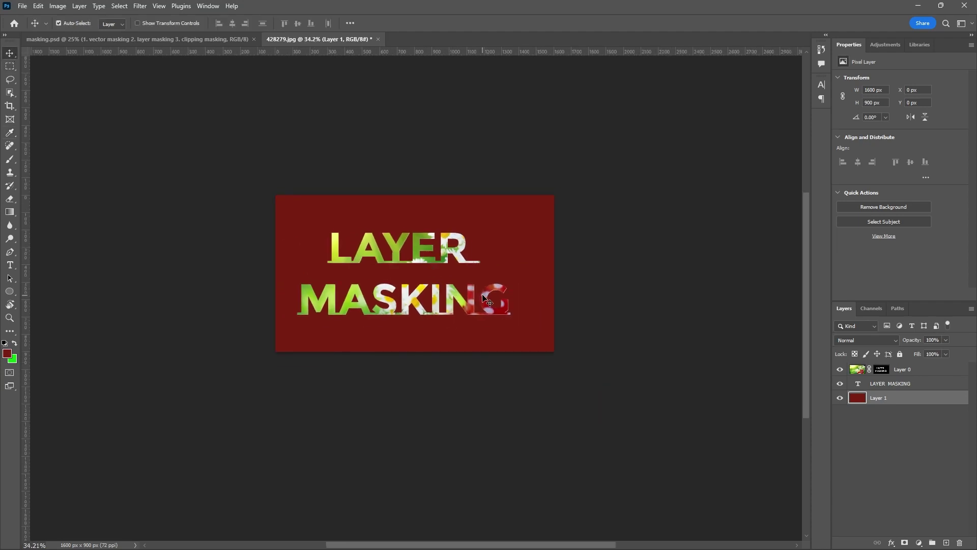
scroll(496, 287, "up", 1)
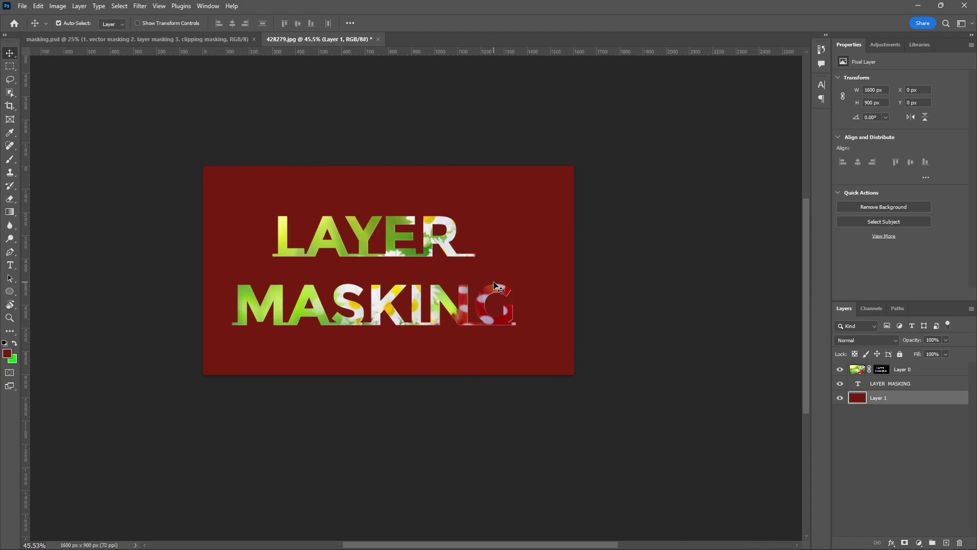
left_click(894, 374)
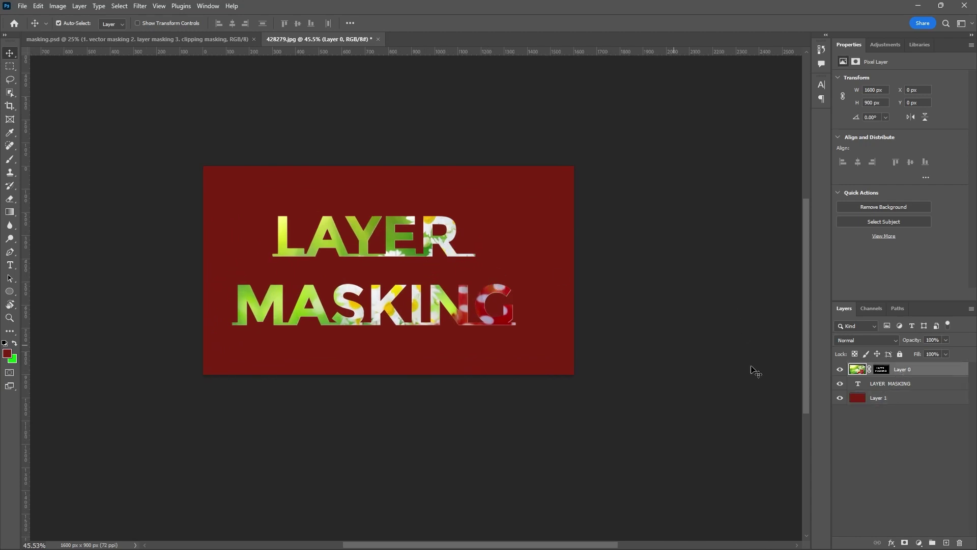
left_click(869, 370)
left_click_drag(445, 245, 431, 277)
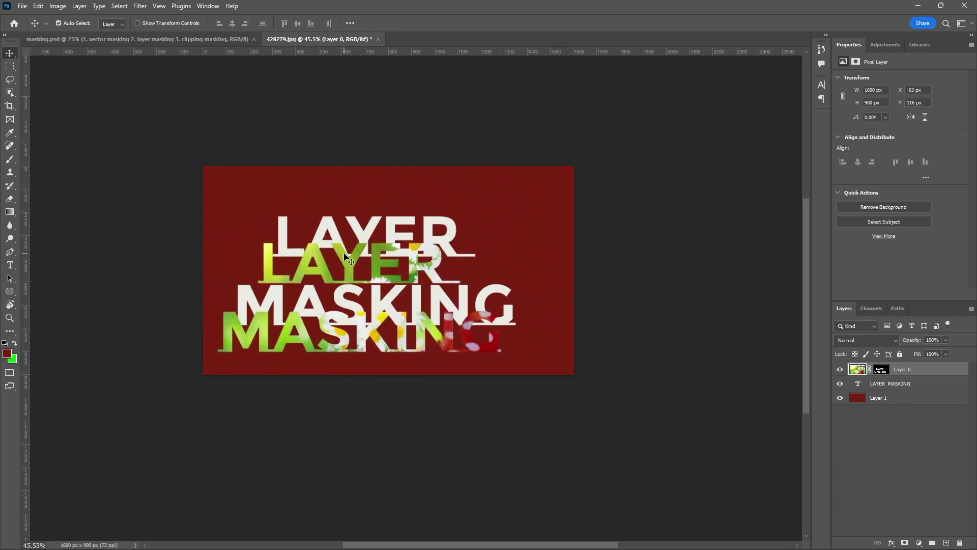
key("ctrl+z")
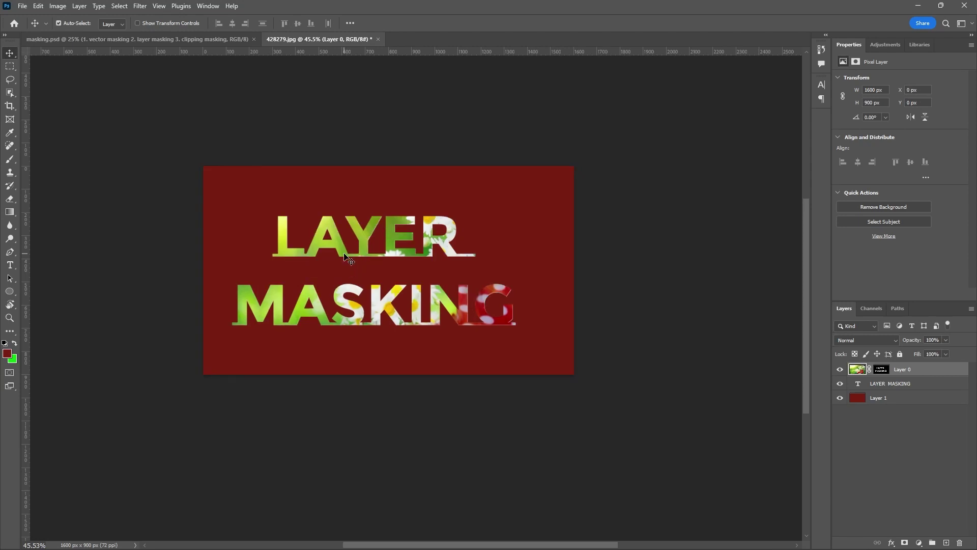
Unlink the picture from its layer mask and shift only the picture inside the letters to about X -100, Y 100 px
scroll(386, 272, "up", 3)
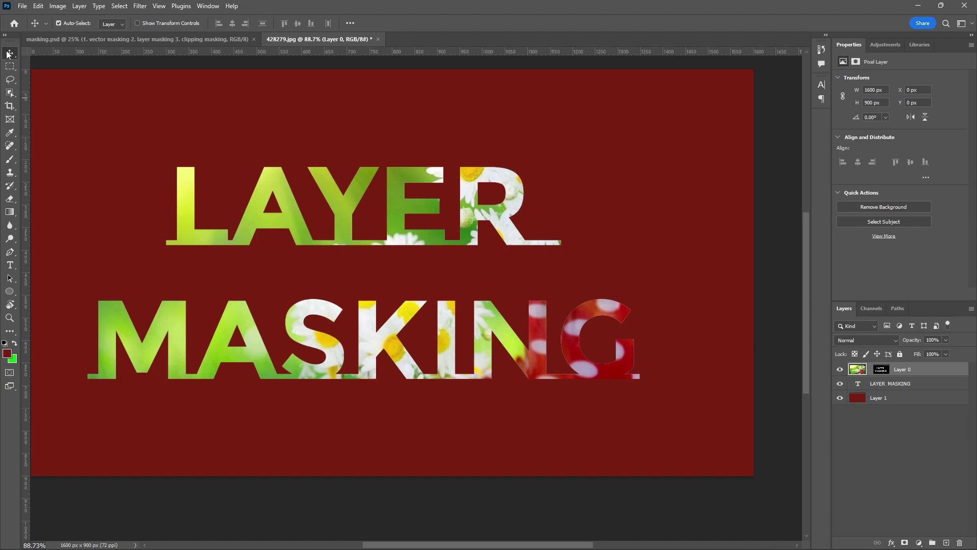
left_click_drag(345, 211, 301, 262)
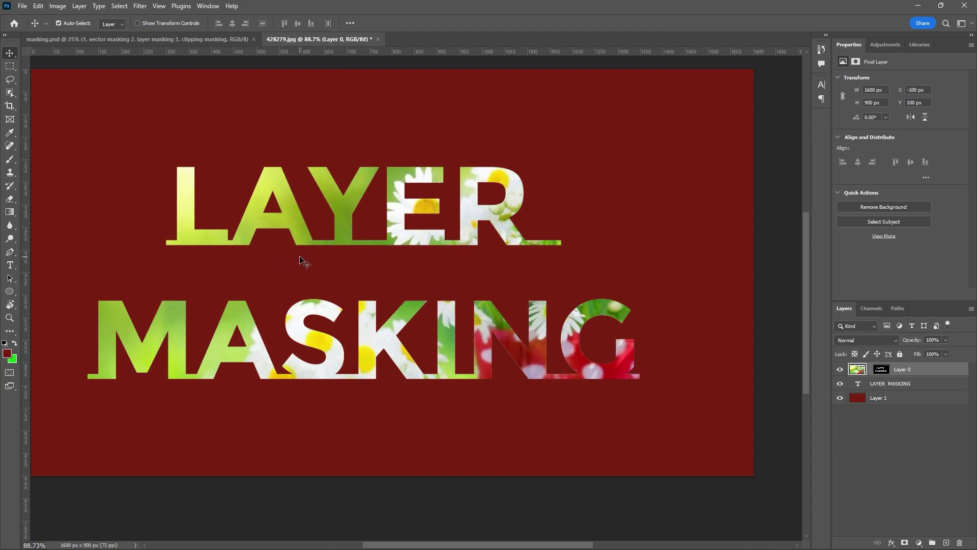
Open the high-quality-hd-nature-images waterfall landscape picture from the LATEST PICTURES folder
scroll(392, 277, "down", 5)
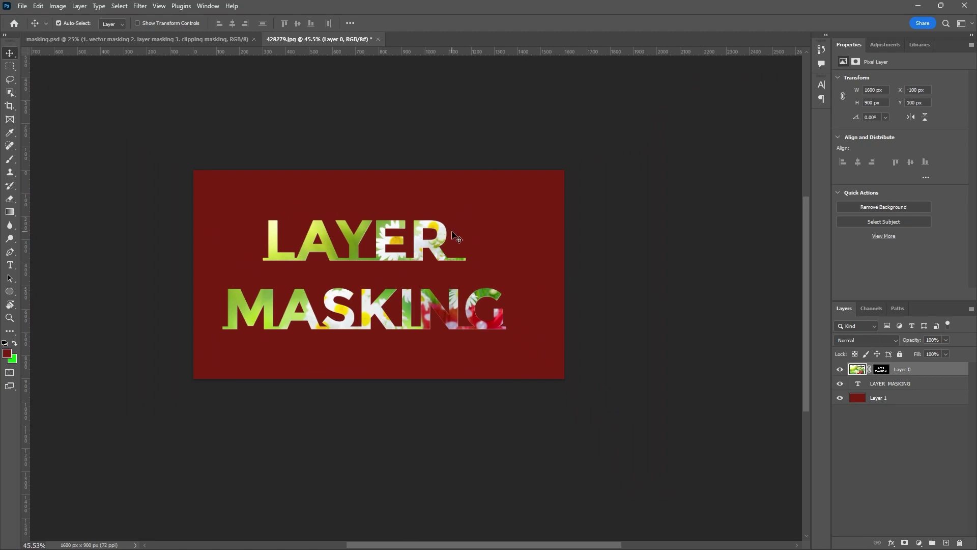
scroll(453, 235, "up", 1)
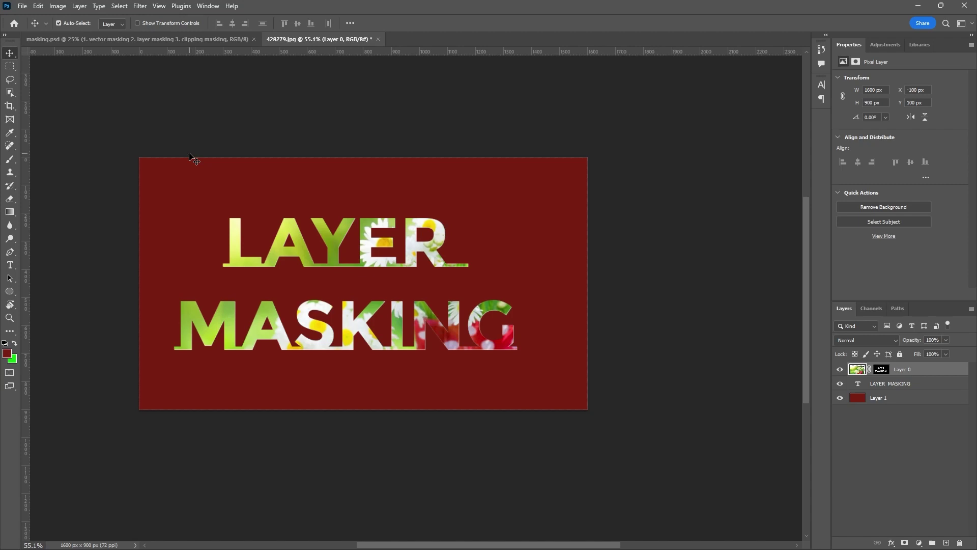
left_click(22, 6)
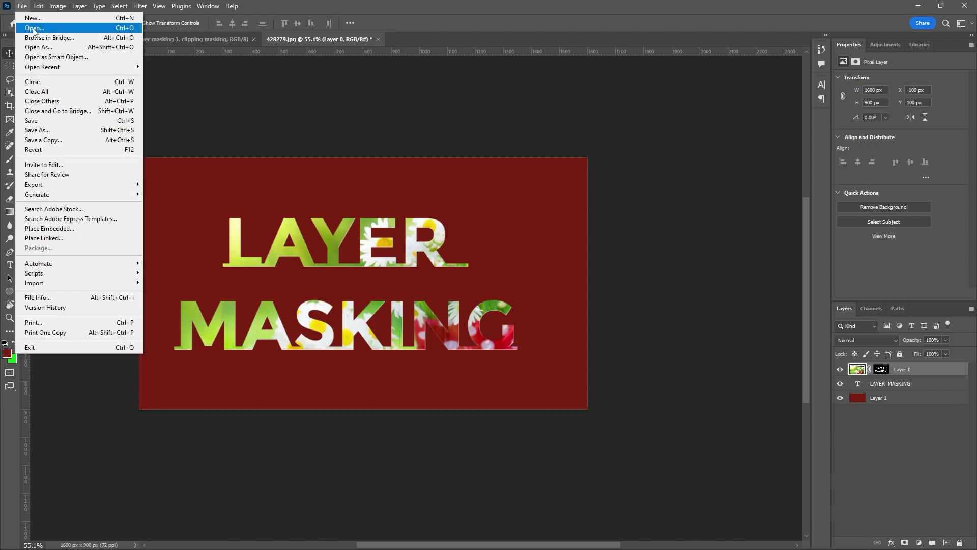
left_click(33, 29)
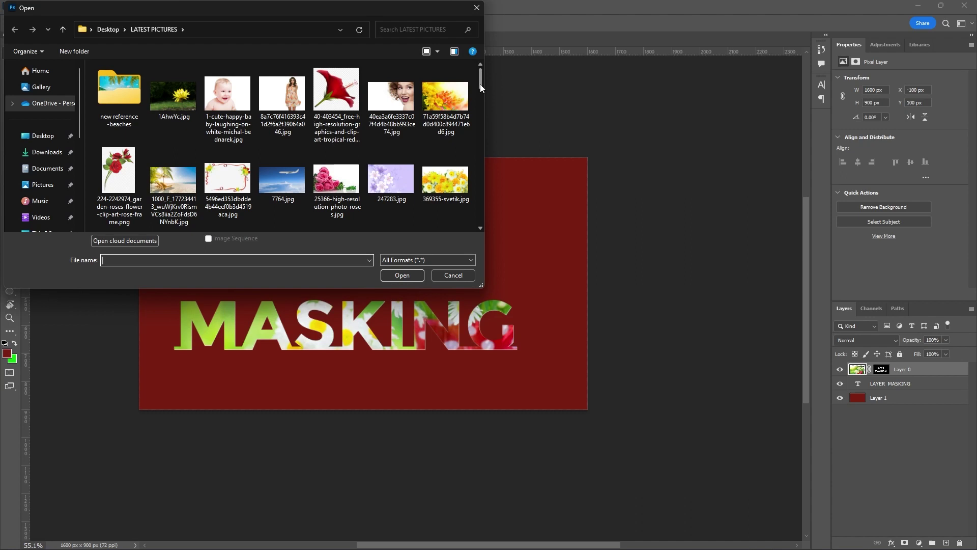
left_click_drag(480, 84, 480, 86)
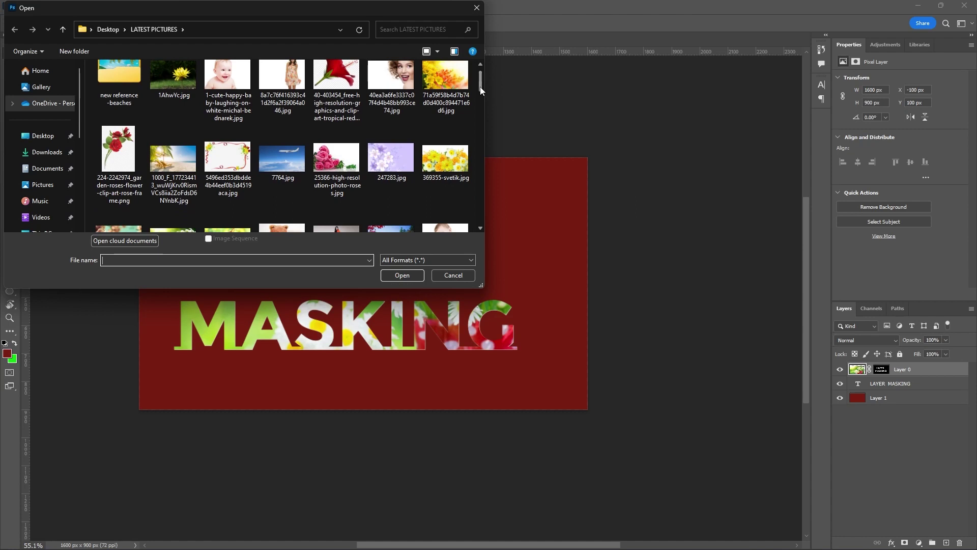
left_click_drag(481, 87, 463, 220)
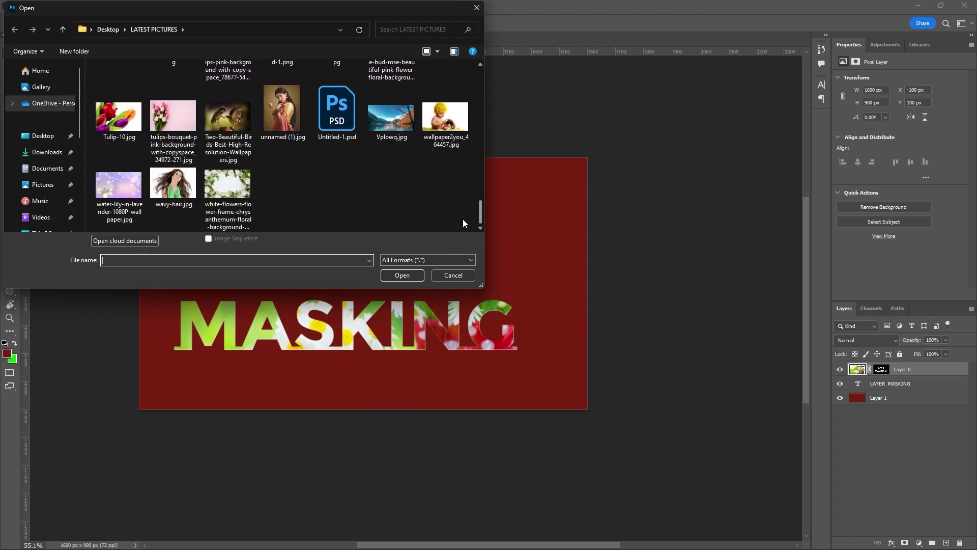
left_click_drag(463, 220, 462, 160)
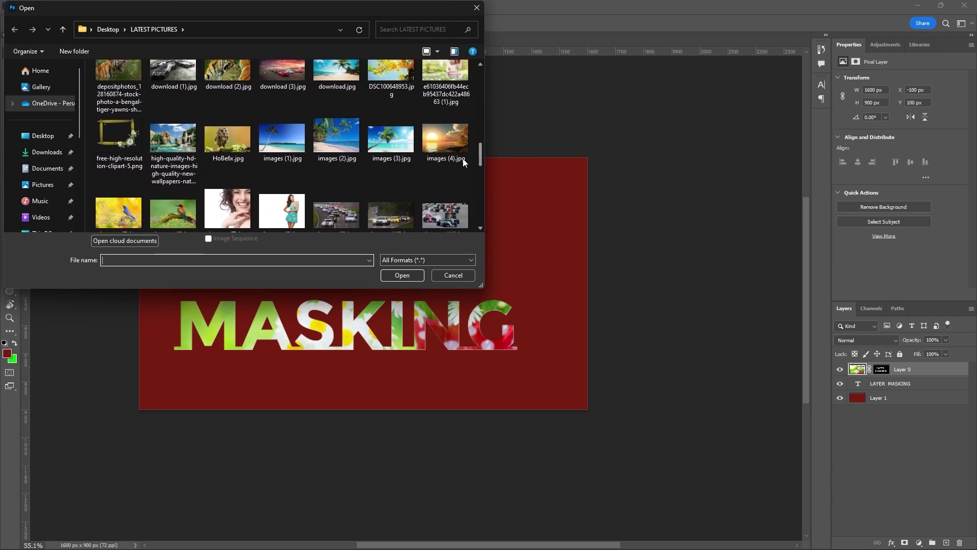
scroll(463, 162, "up", 2)
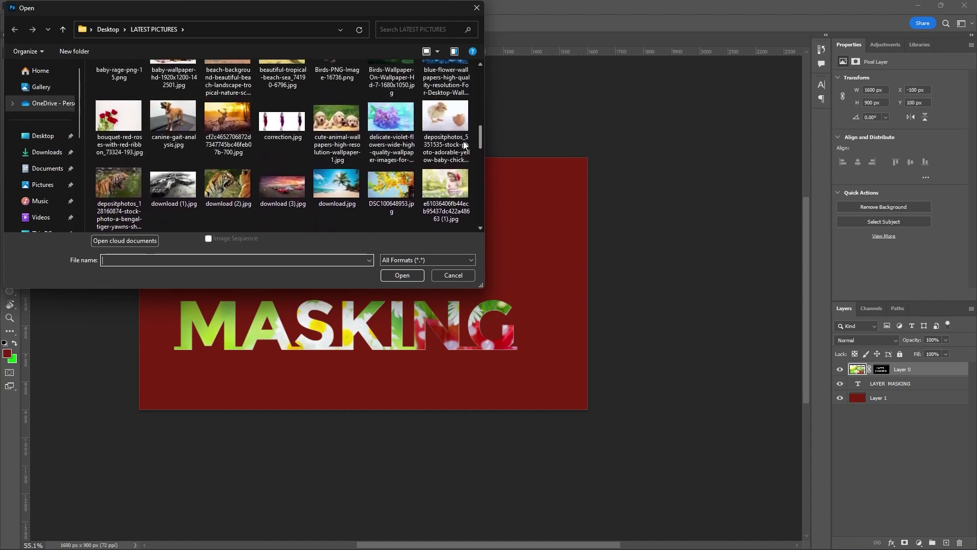
scroll(463, 145, "up", 5)
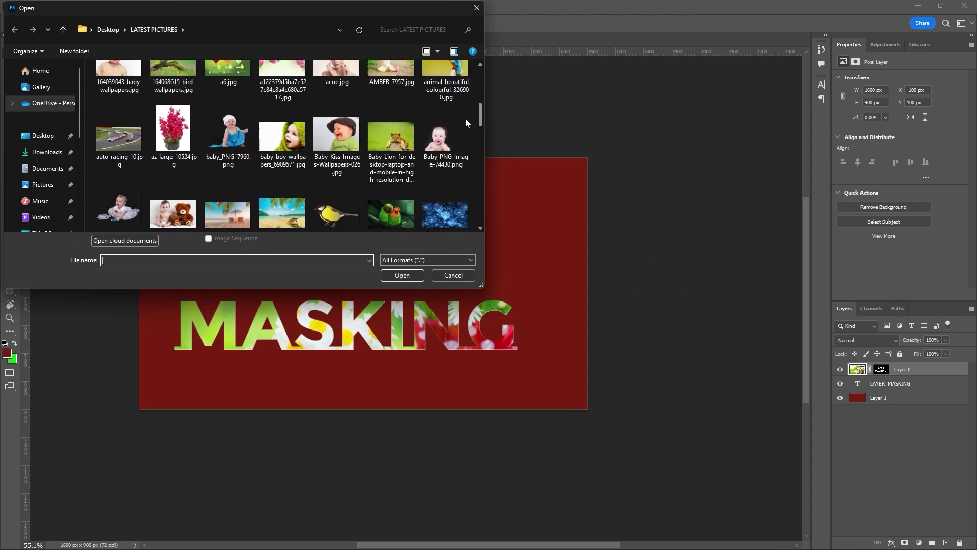
scroll(466, 114, "up", 2)
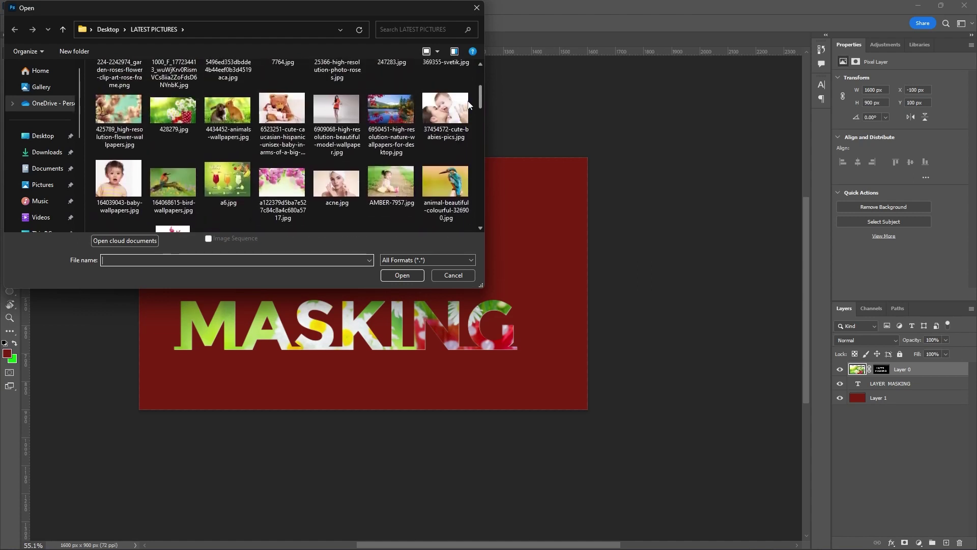
scroll(469, 100, "up", 1)
scroll(469, 99, "down", 1)
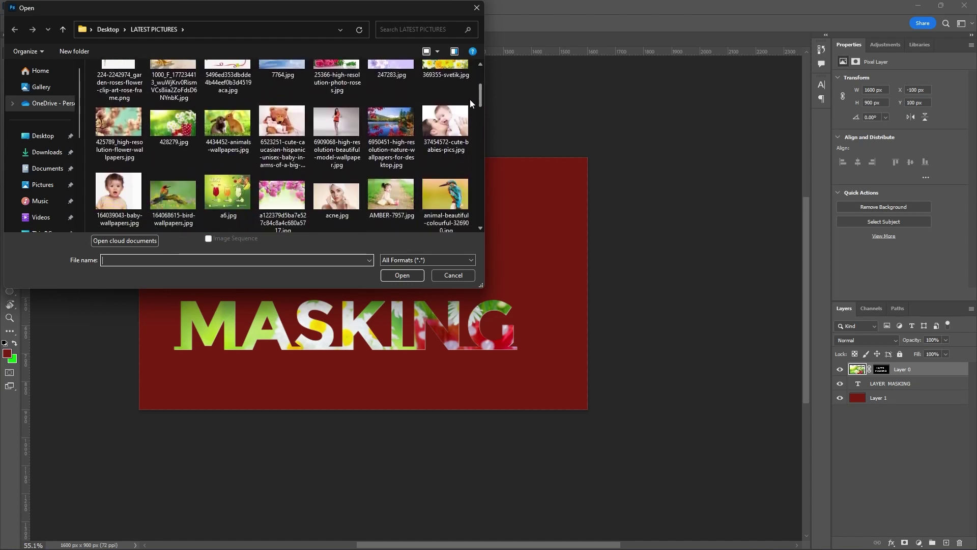
scroll(469, 103, "down", 8)
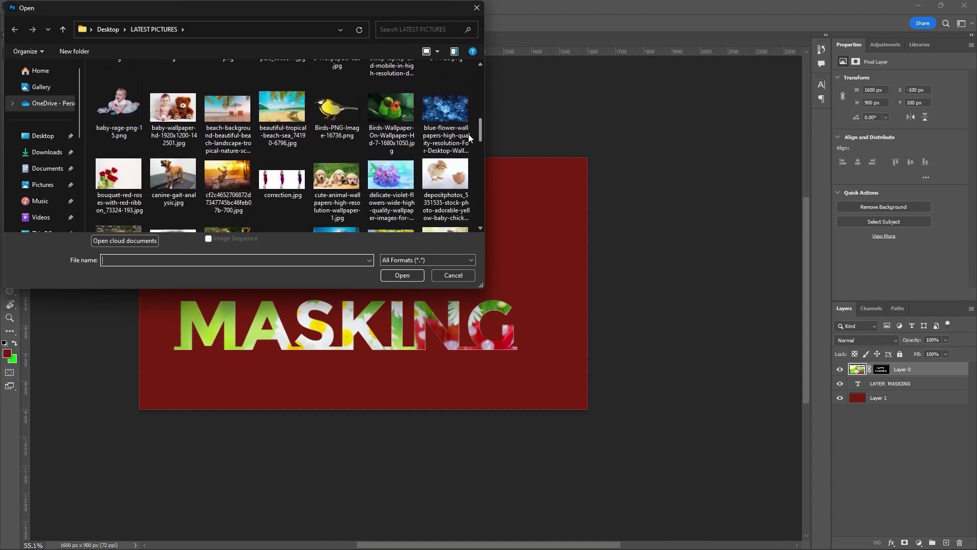
scroll(468, 153, "down", 5)
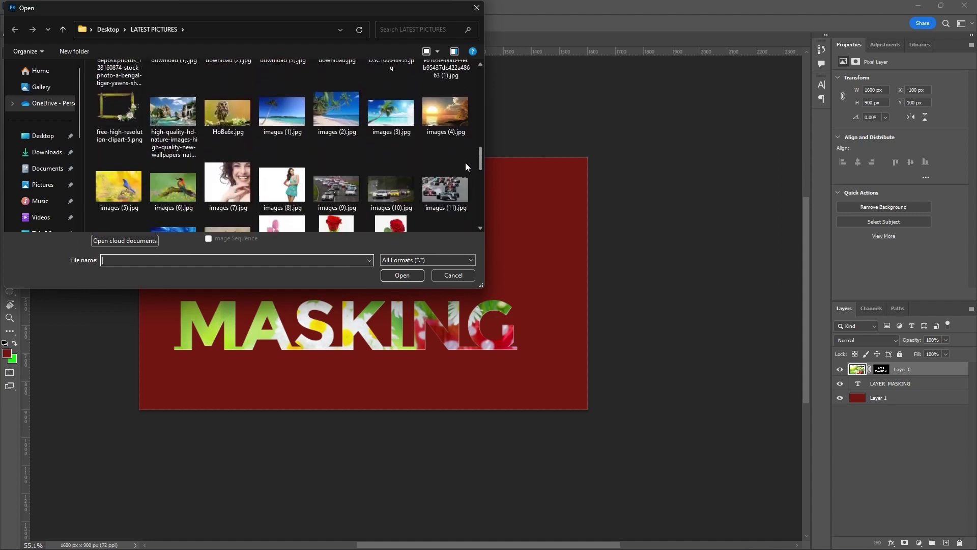
scroll(464, 172, "down", 1)
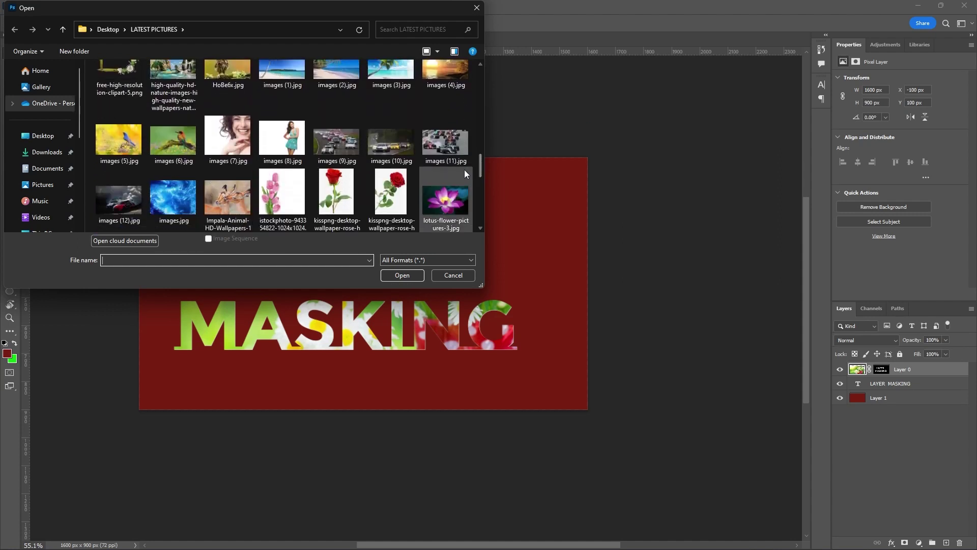
left_click(182, 79)
left_click(408, 277)
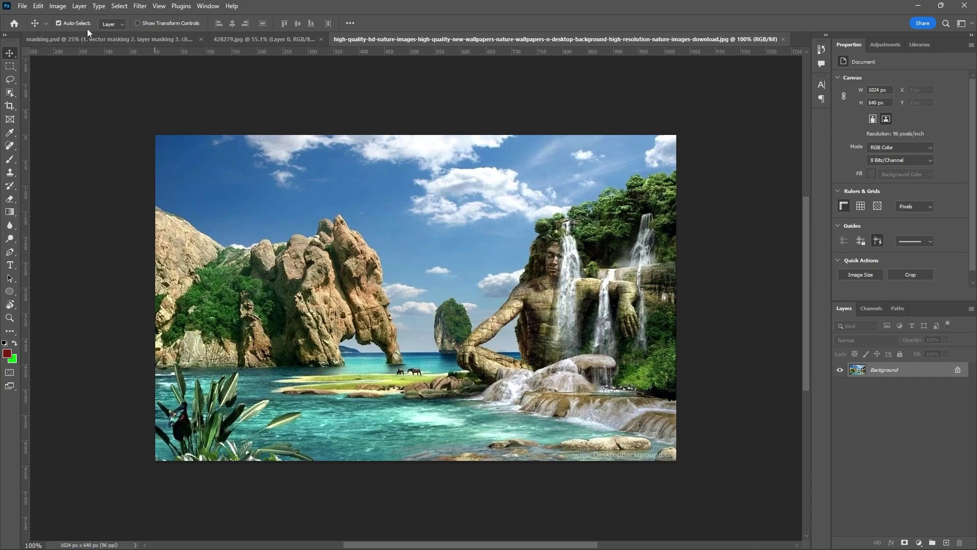
Open the curly-haired woman portrait 40ea3a6fe3337c07f4d4b48bb993ce74.jpg from the LATEST PICTURES folder
left_click(23, 6)
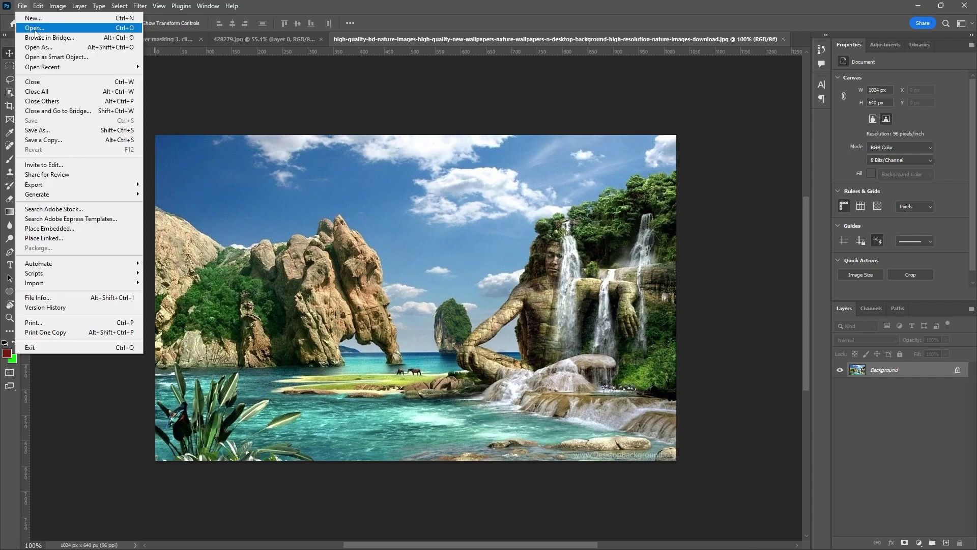
left_click(34, 29)
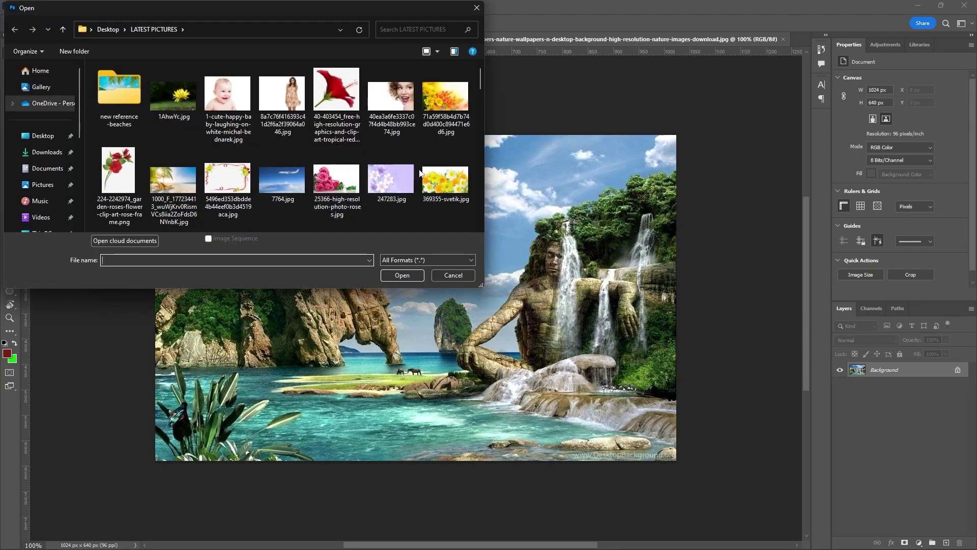
left_click(403, 107)
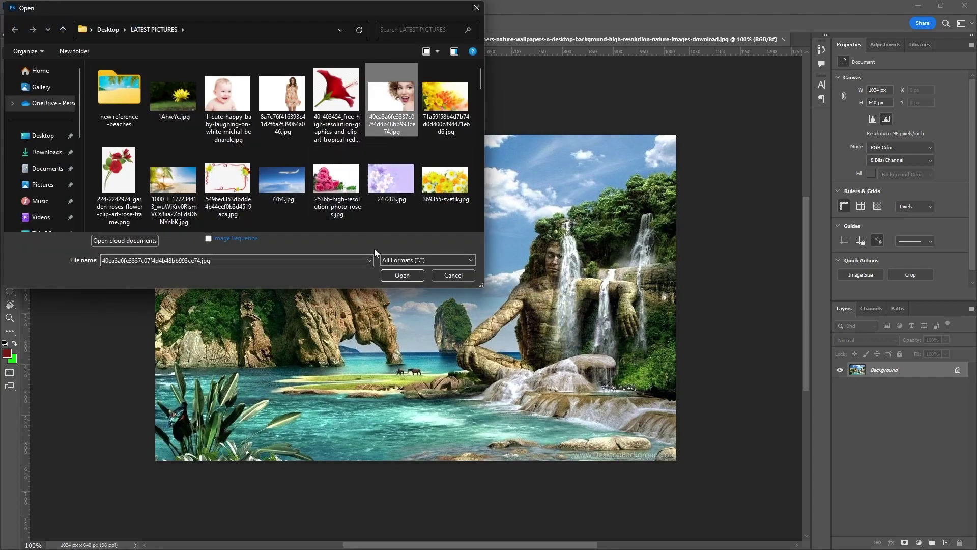
left_click(399, 274)
scroll(370, 213, "down", 5)
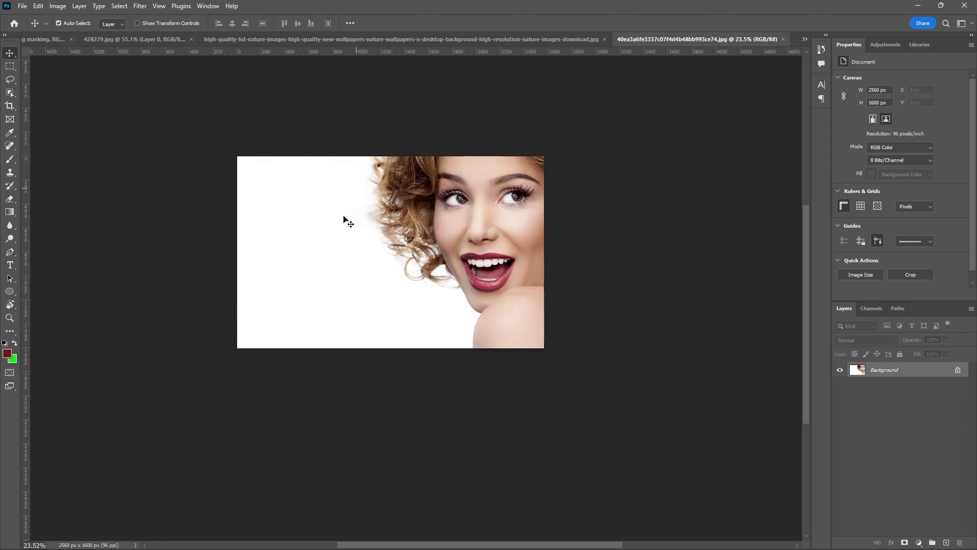
scroll(361, 224, "up", 2)
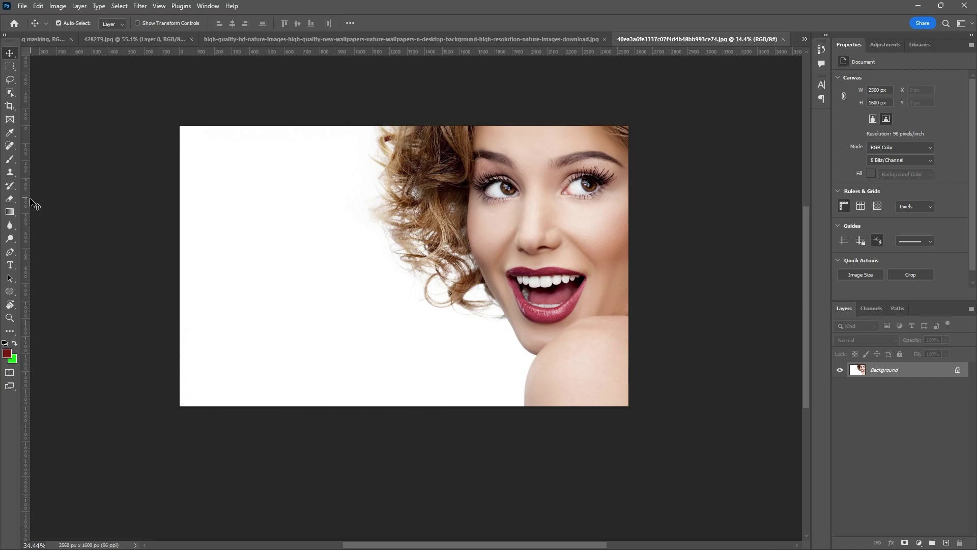
Set the Background Eraser to sample once with 60% tolerance and a 175 px brush, and unlock the portrait's Background layer
left_click_drag(14, 199, 54, 208)
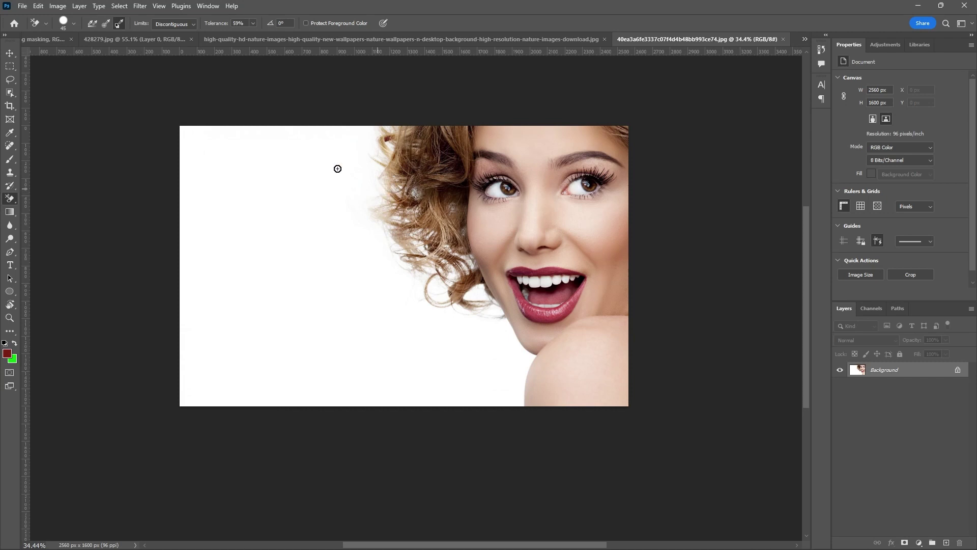
left_click(107, 23)
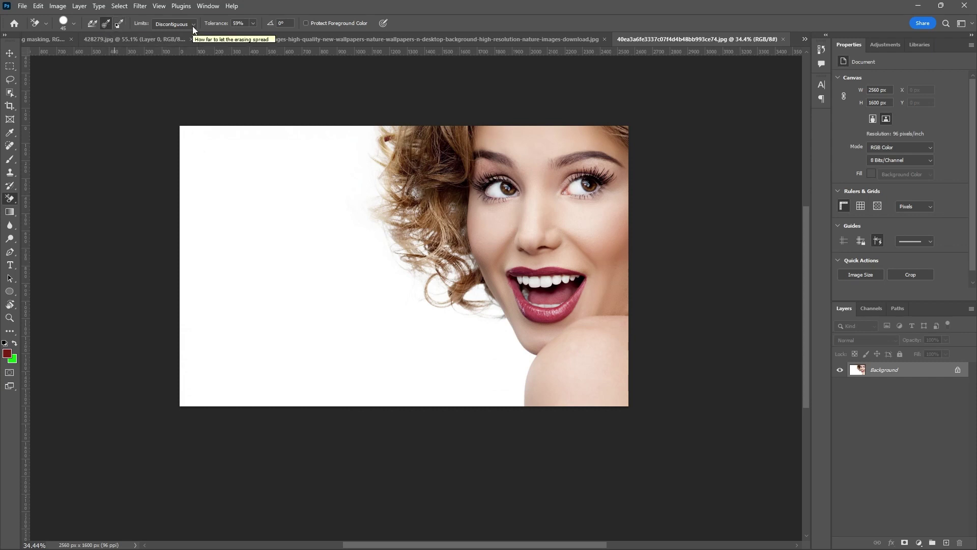
left_click(246, 24)
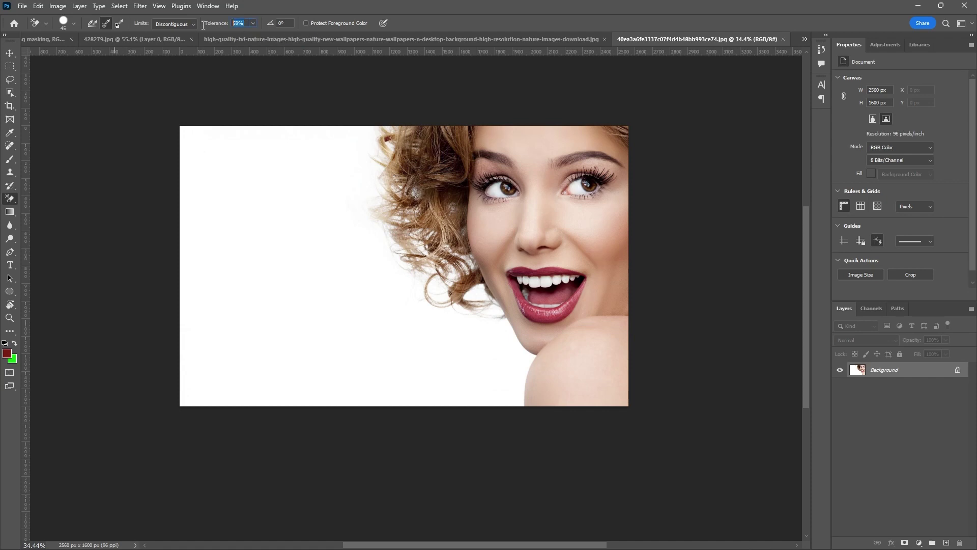
type("6")
key("bracketright")
key("bracketright")
key("bracketright")
key("bracketright")
key("bracketright")
key("bracketright")
key("bracketright")
key("bracketright")
left_click(957, 372)
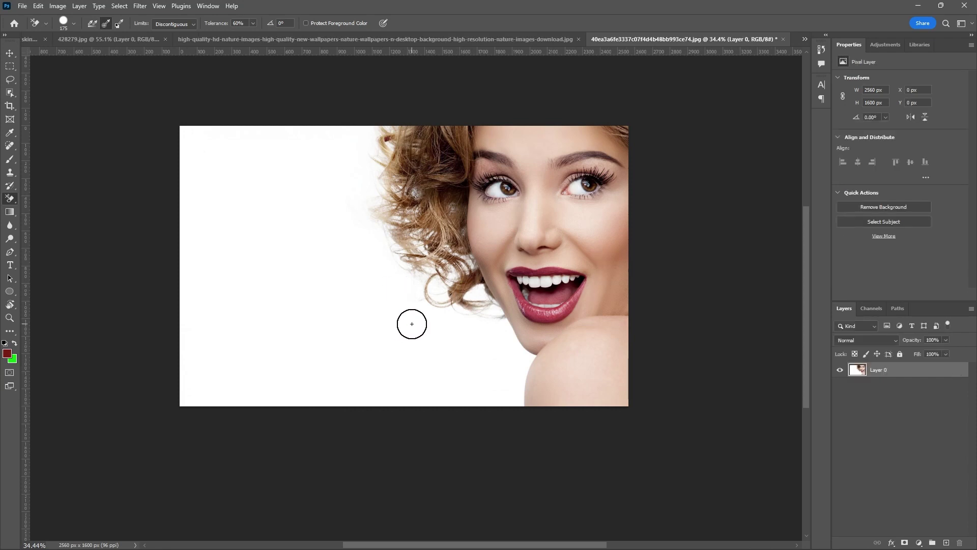
Erase the white backdrop around the woman's curls and down to her chin and shoulder with the Background Eraser
mouse_move(411, 324)
left_mouse_down()
mouse_move(397, 131)
mouse_move(441, 308)
mouse_move(426, 155)
mouse_move(458, 259)
mouse_move(507, 349)
mouse_move(451, 279)
mouse_move(440, 240)
mouse_move(446, 145)
mouse_move(427, 125)
mouse_move(374, 182)
mouse_move(380, 119)
mouse_move(372, 274)
mouse_move(386, 110)
mouse_move(396, 364)
mouse_move(400, 190)
mouse_move(439, 373)
mouse_move(448, 298)
mouse_move(485, 399)
mouse_move(491, 361)
mouse_move(510, 357)
mouse_move(502, 399)
mouse_move(482, 401)
mouse_move(413, 317)
mouse_move(390, 319)
mouse_move(371, 122)
mouse_move(345, 238)
mouse_move(321, 273)
mouse_move(319, 124)
mouse_move(163, 129)
mouse_move(297, 122)
mouse_move(194, 138)
mouse_move(183, 290)
mouse_move(196, 456)
mouse_move(269, 338)
mouse_move(258, 260)
mouse_move(227, 401)
mouse_move(285, 329)
mouse_move(359, 265)
mouse_move(389, 410)
mouse_move(314, 275)
mouse_move(221, 399)
mouse_move(289, 414)
mouse_move(447, 406)
mouse_move(486, 392)
mouse_move(505, 385)
left_mouse_up()
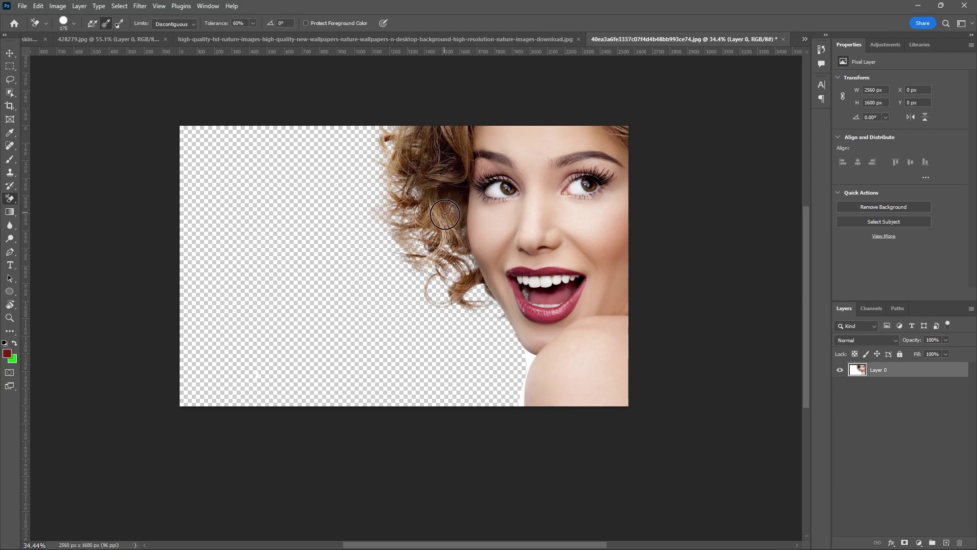
left_click_drag(454, 252, 474, 297)
key("ctrl+z")
mouse_move(504, 349)
left_mouse_down()
mouse_move(515, 365)
mouse_move(506, 373)
mouse_move(473, 372)
left_mouse_up()
Add a new layer beneath the woman's layer and fill it with the dark red foreground colour
left_click(946, 543)
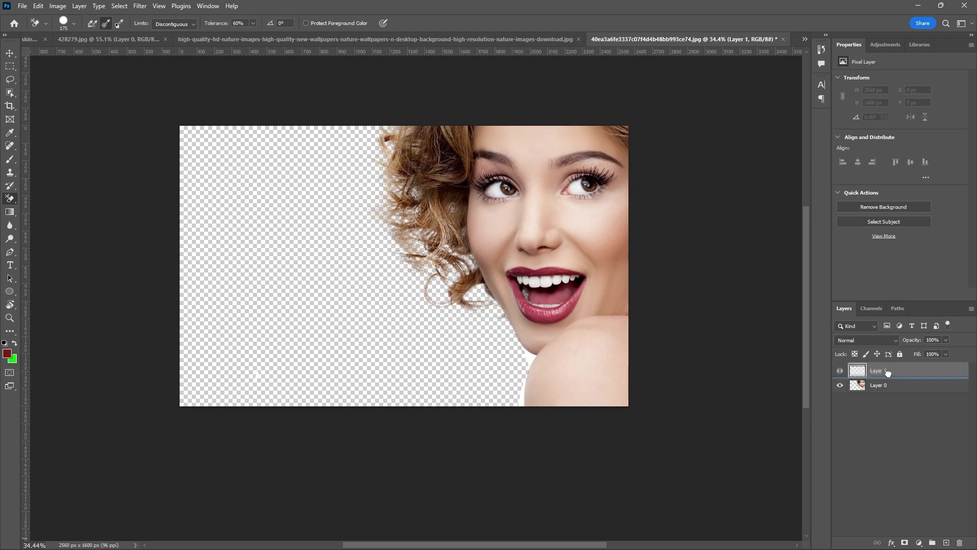
left_click_drag(888, 372, 891, 409)
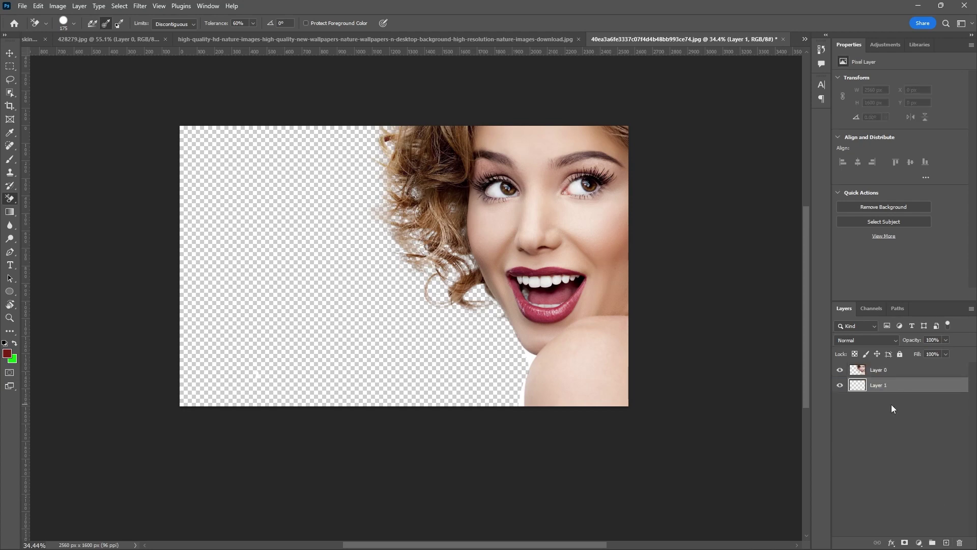
key("alt+BackSpace")
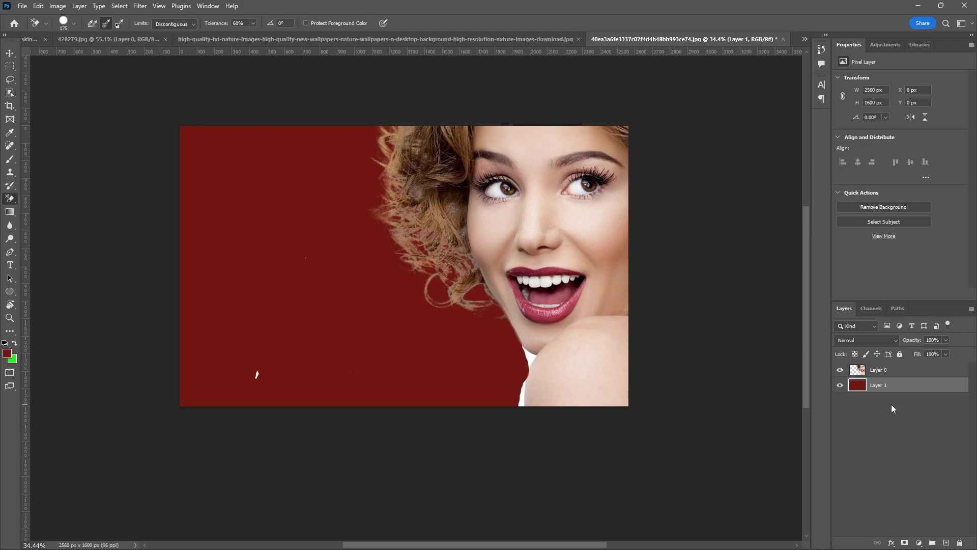
left_click(255, 374)
left_click_drag(255, 374, 256, 388)
key("ctrl+z")
Delete the leftover white areas beside the chin and shoulder on Layer 0 using Magic Wand selections, and deselect
left_click(868, 375)
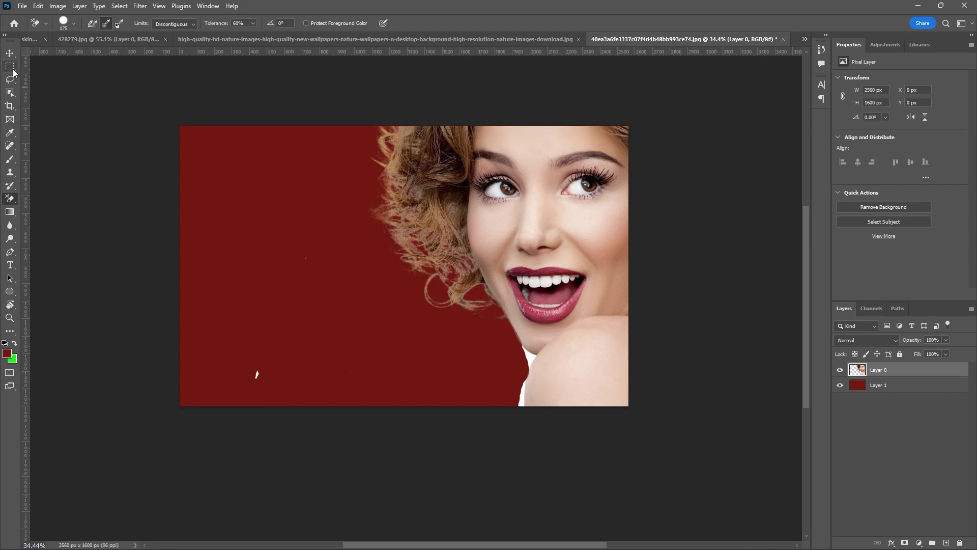
left_click_drag(10, 92, 51, 113)
scroll(567, 382, "up", 2)
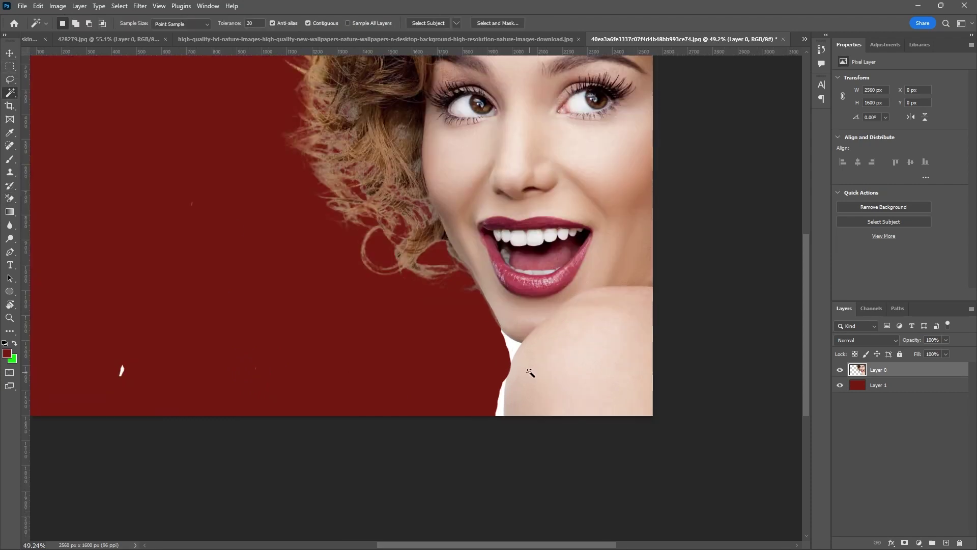
left_click(512, 350)
key("Delete")
left_click(500, 407)
key("Delete")
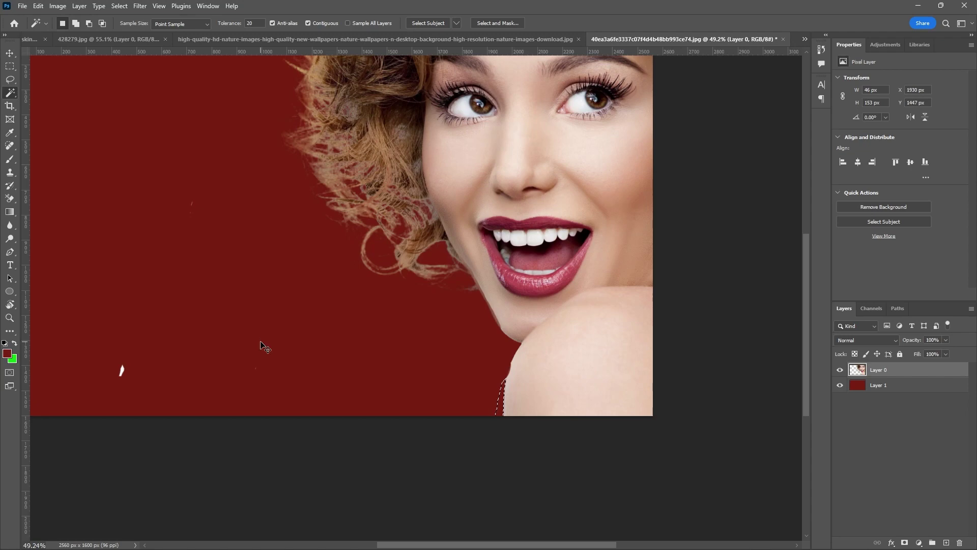
key("ctrl+d")
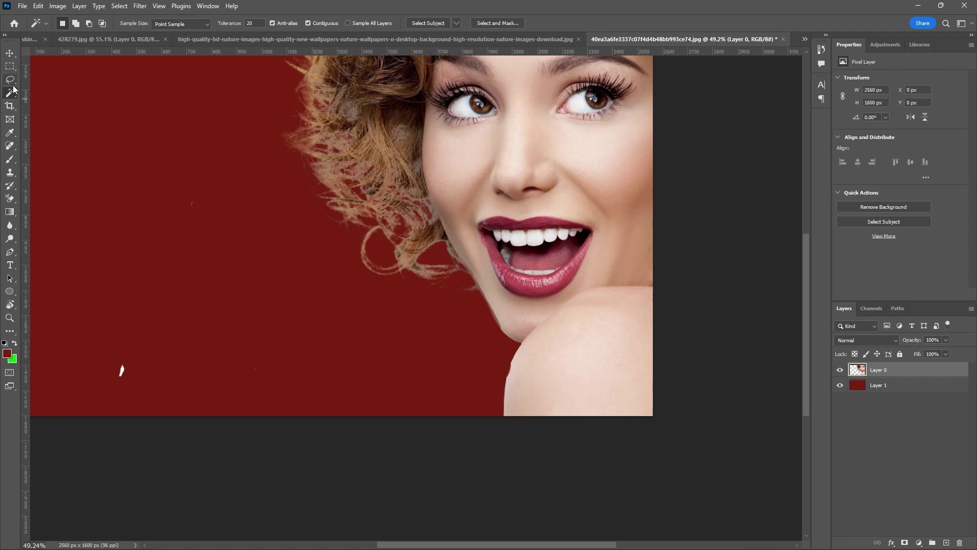
Delete the stray white speck on Layer 0 within a rectangular selection of about 198 by 259 px, and deselect
left_click(9, 66)
left_click_drag(104, 343, 153, 407)
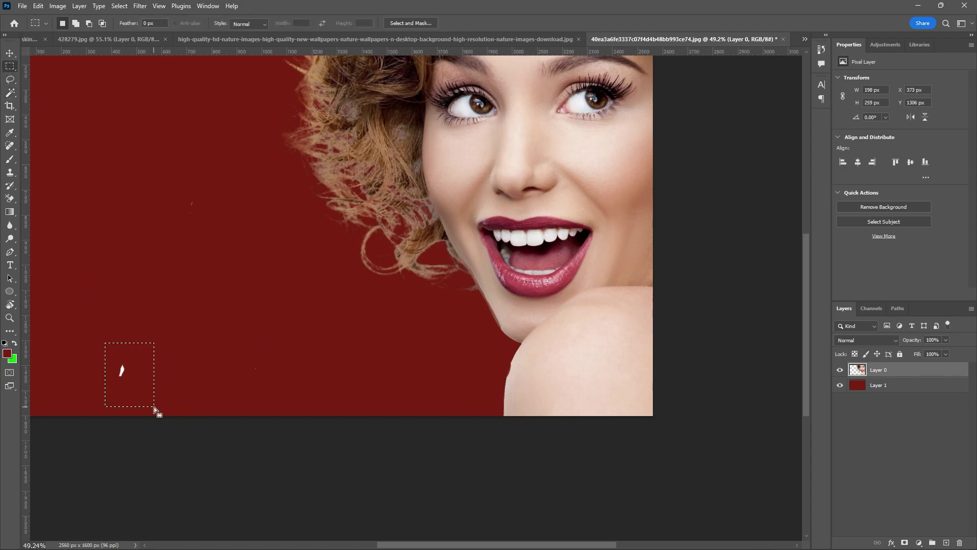
key("Delete")
key("ctrl+d")
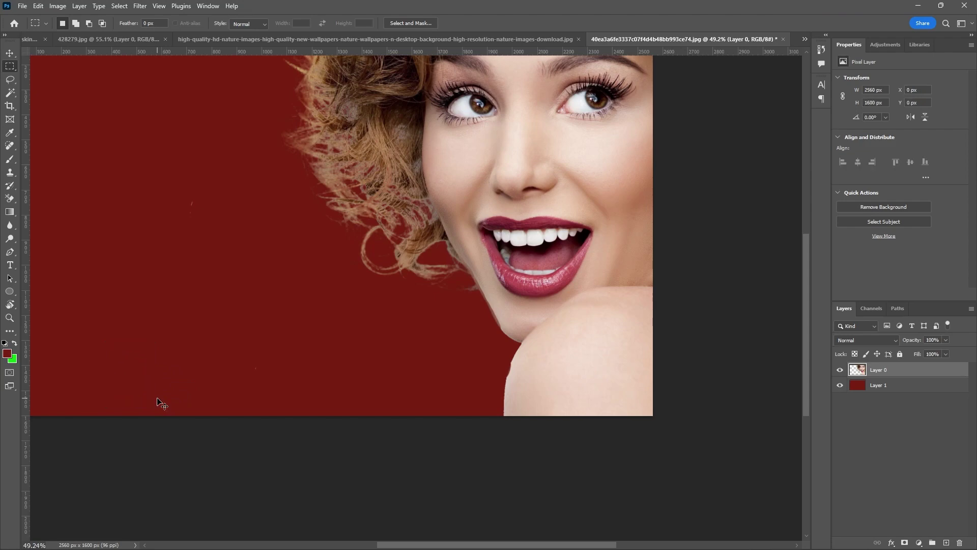
scroll(534, 361, "up", 4)
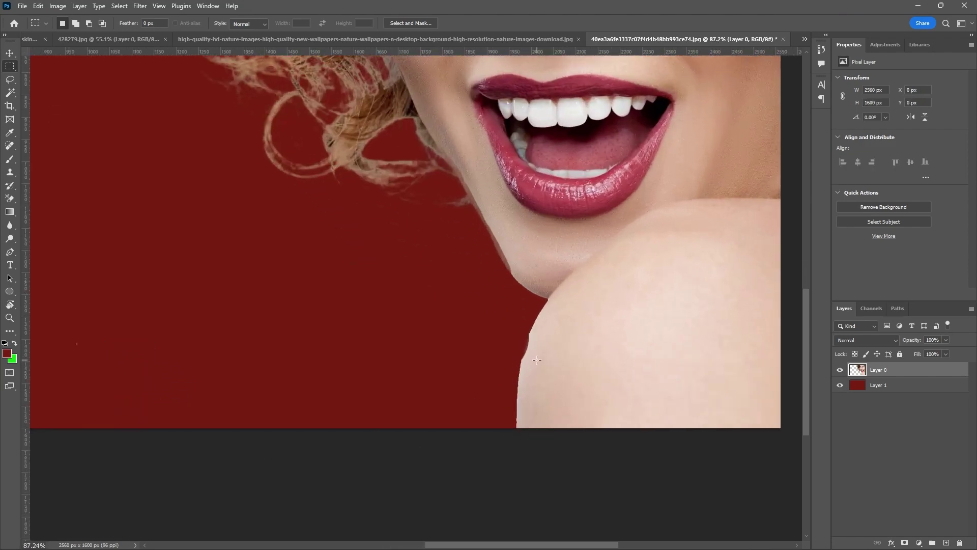
Sample the pale skin colour at the shoulder's edge and paint over the notch there with a 15 px brush
key("i")
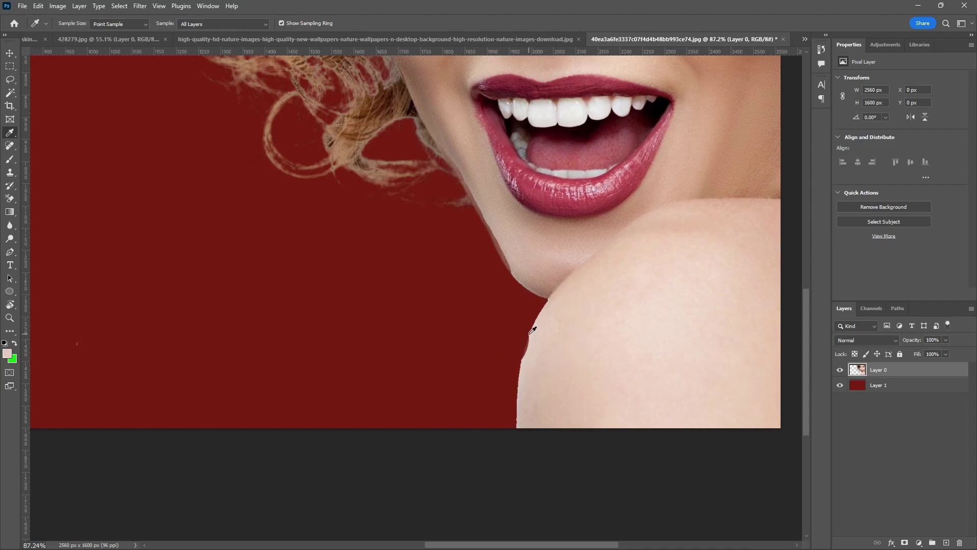
key("b")
key("bracketleft")
key("bracketleft")
key("bracketleft")
key("bracketleft")
key("bracketleft")
key("bracketleft")
key("bracketleft")
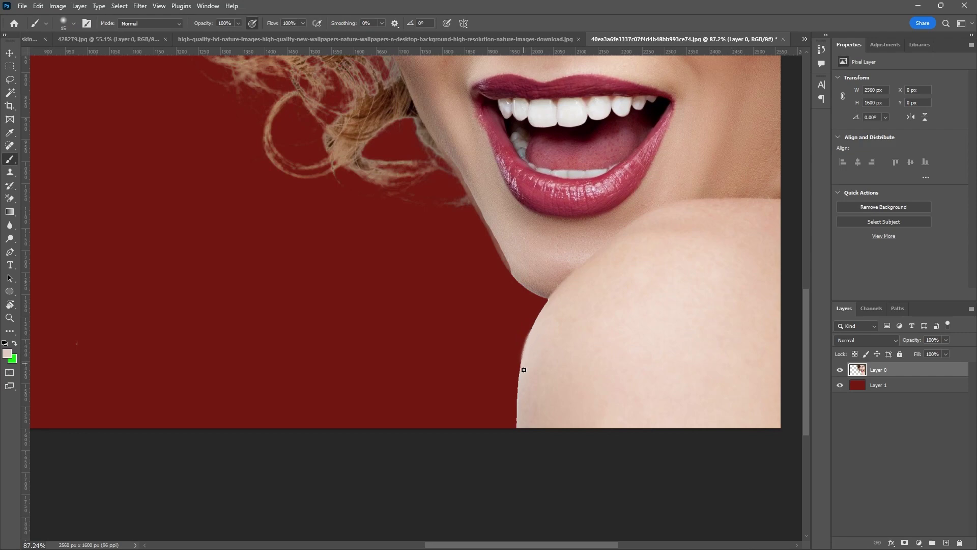
Copy the woman's cutout layer into the nature landscape document with the Move tool
scroll(523, 363, "down", 5)
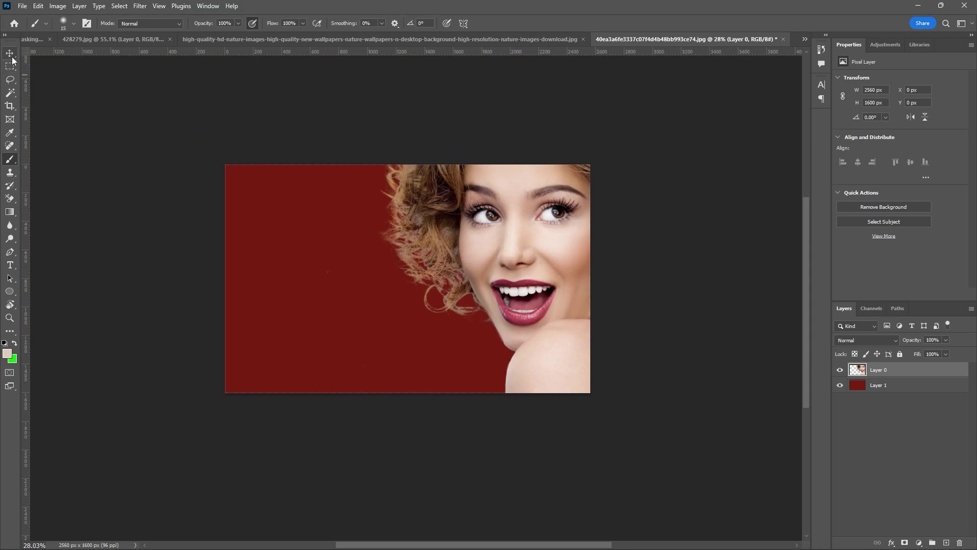
left_click(11, 55)
scroll(488, 277, "down", 2)
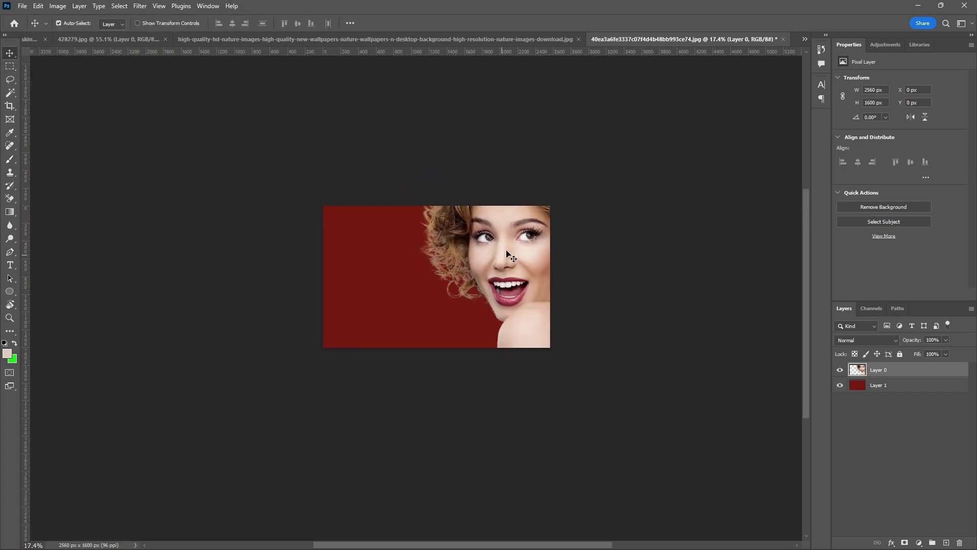
left_click_drag(516, 255, 457, 294)
left_click_drag(540, 265, 320, 272)
Scale the woman's layer to 39.89% with Free Transform and position it to fill the landscape canvas at X 0 px, Y 1 px
key("ctrl+t")
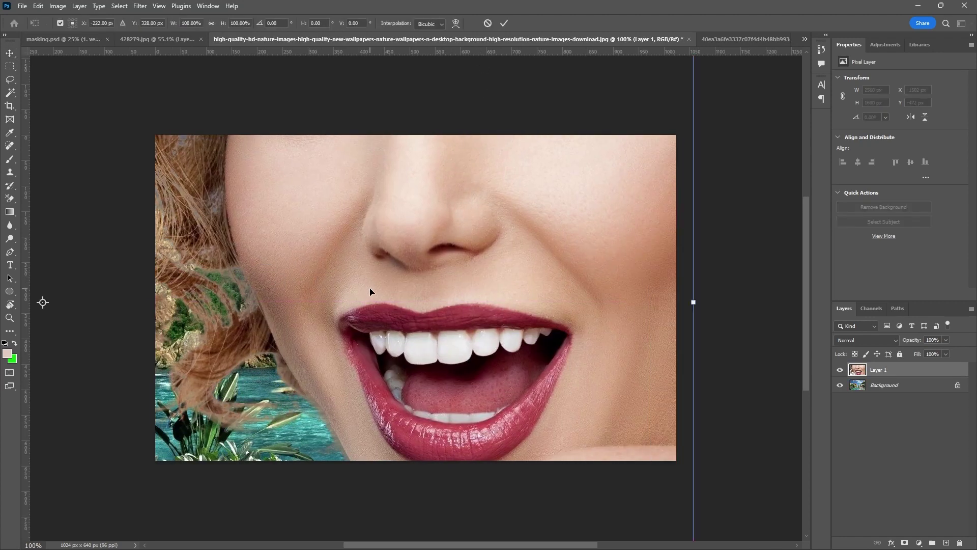
scroll(372, 290, "down", 6)
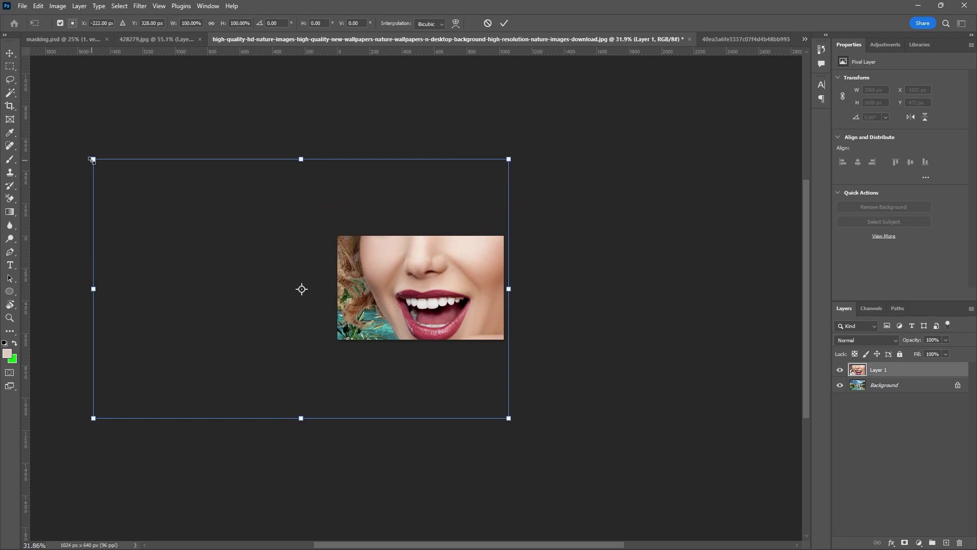
left_click_drag(91, 160, 320, 307)
left_click_drag(458, 329, 451, 266)
left_click_drag(318, 350, 338, 340)
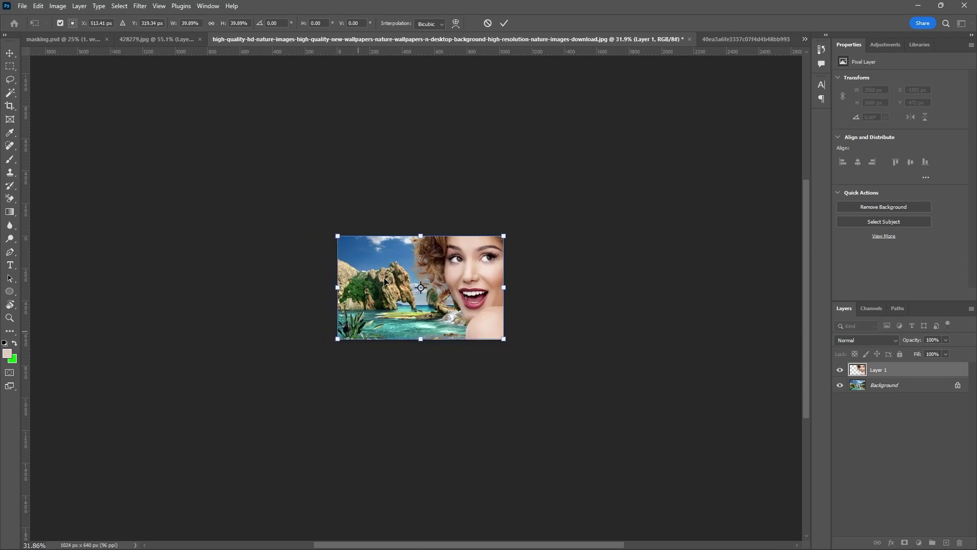
left_click(505, 24)
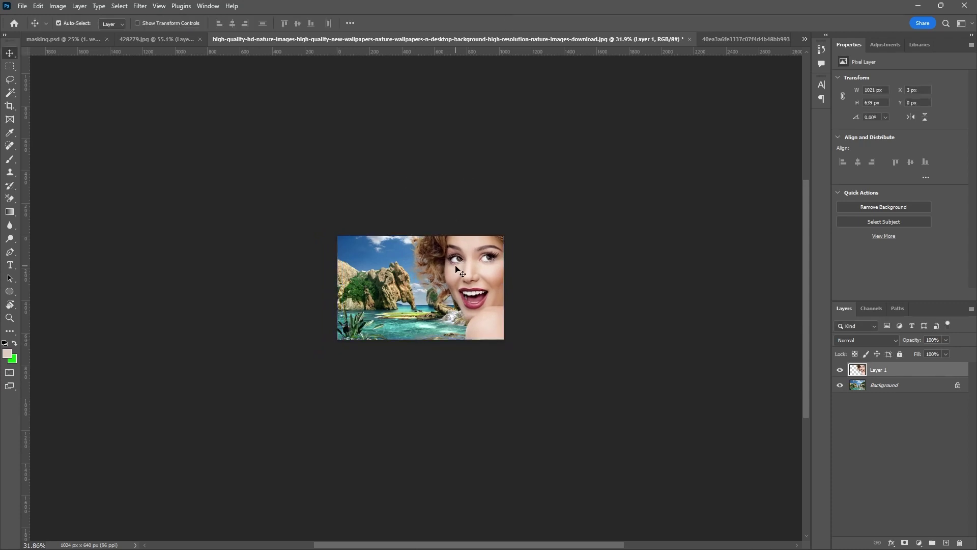
left_click_drag(466, 270, 465, 274)
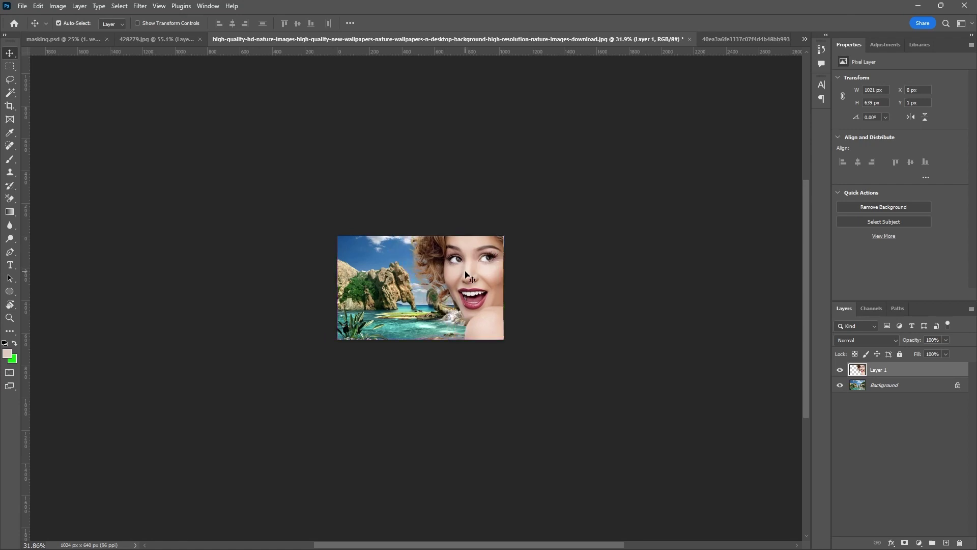
Unlock the landscape Background layer and move the woman's Layer 1 beneath it
left_click(957, 386)
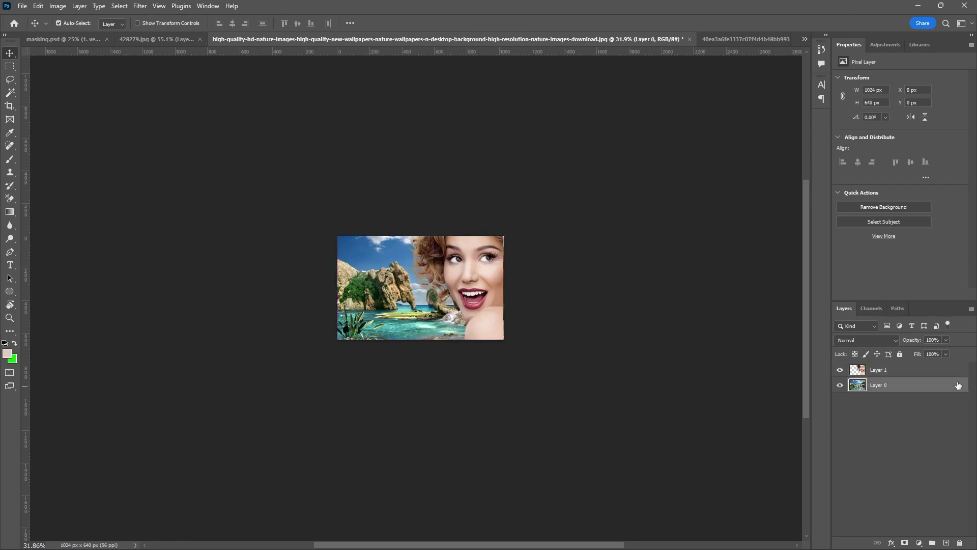
left_click(896, 370)
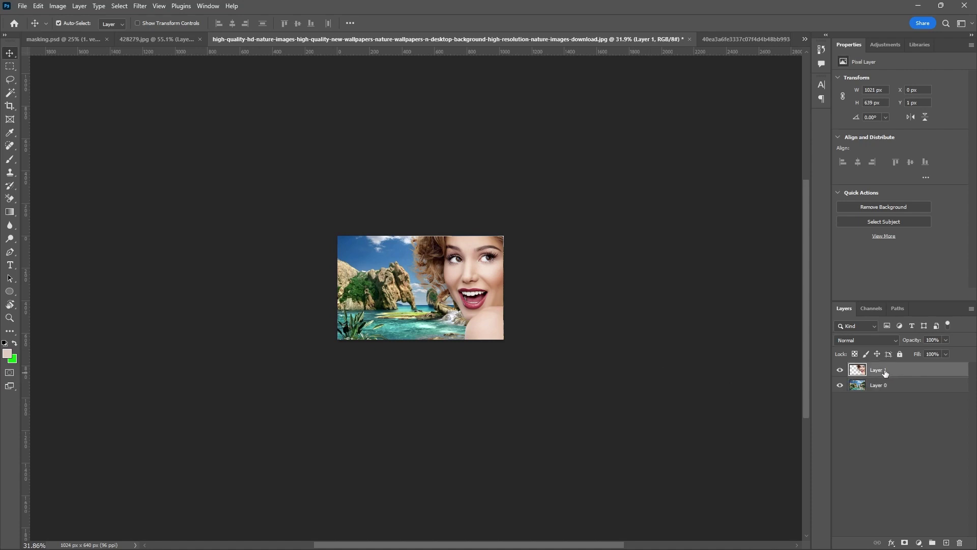
left_click_drag(884, 373, 889, 395)
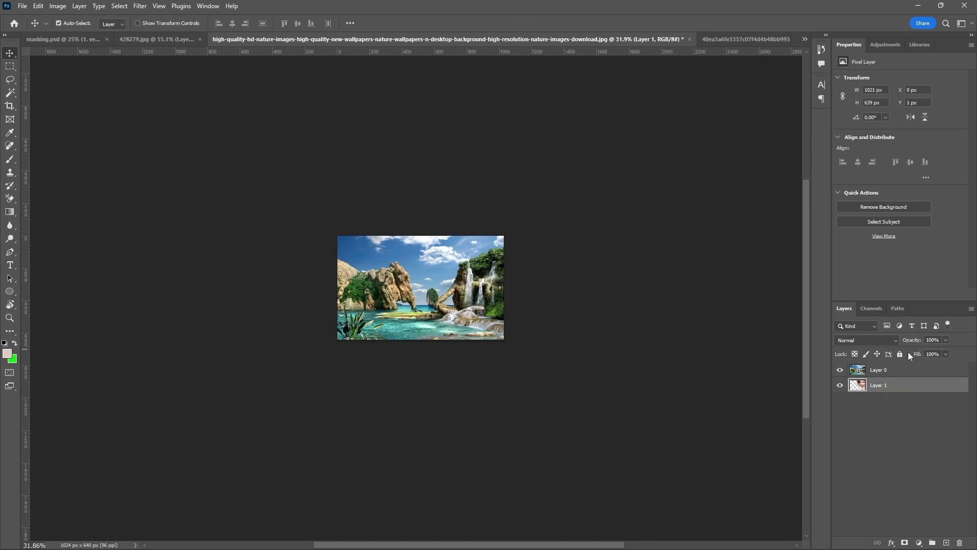
Try masking the landscape on Layer 0 with a selection loaded from the woman's Layer 1, undo the mask, and deselect
left_click(859, 386, "ctrl")
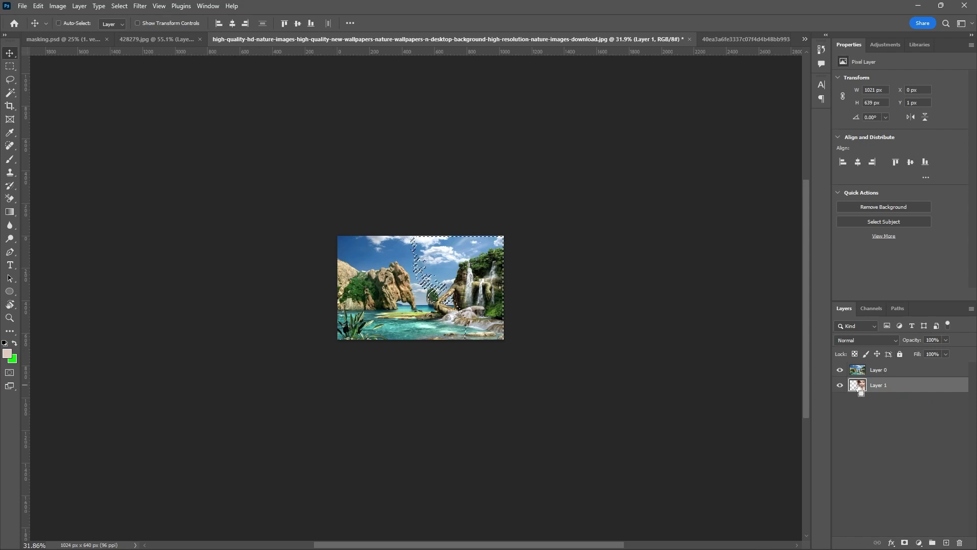
left_click(895, 370)
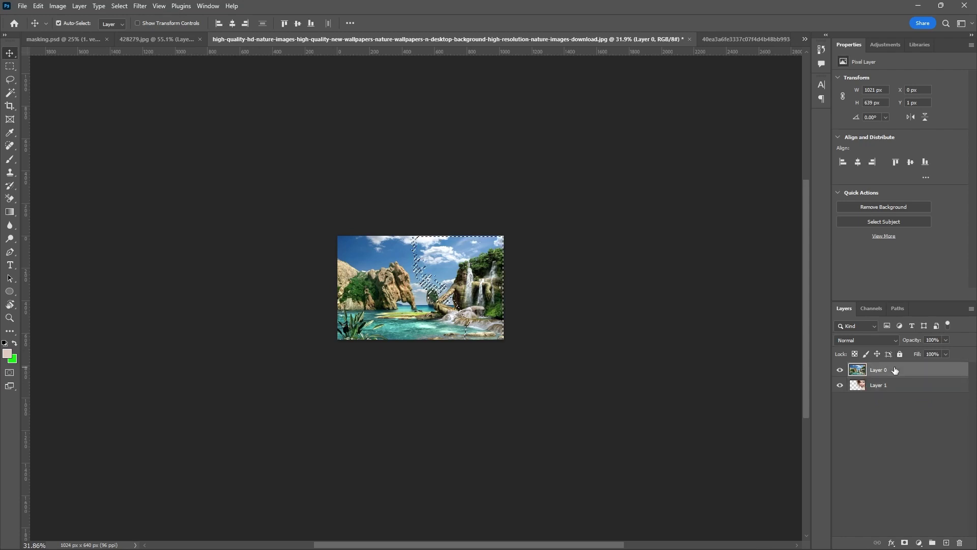
left_click(904, 542)
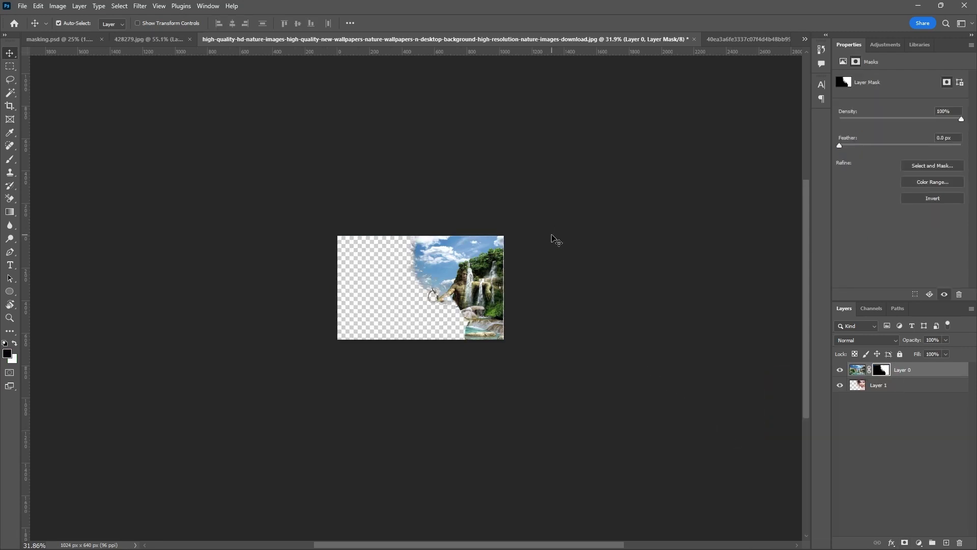
scroll(484, 270, "up", 5)
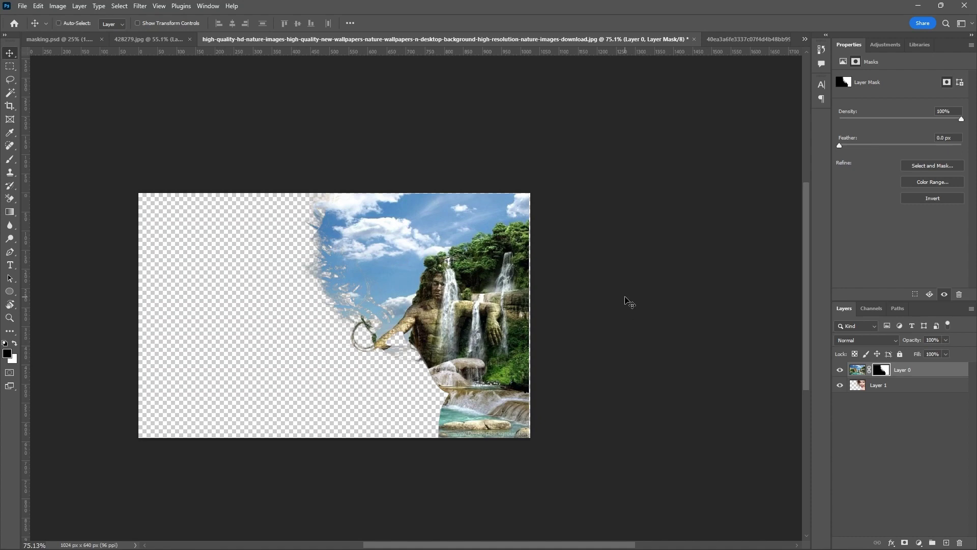
key("ctrl+z")
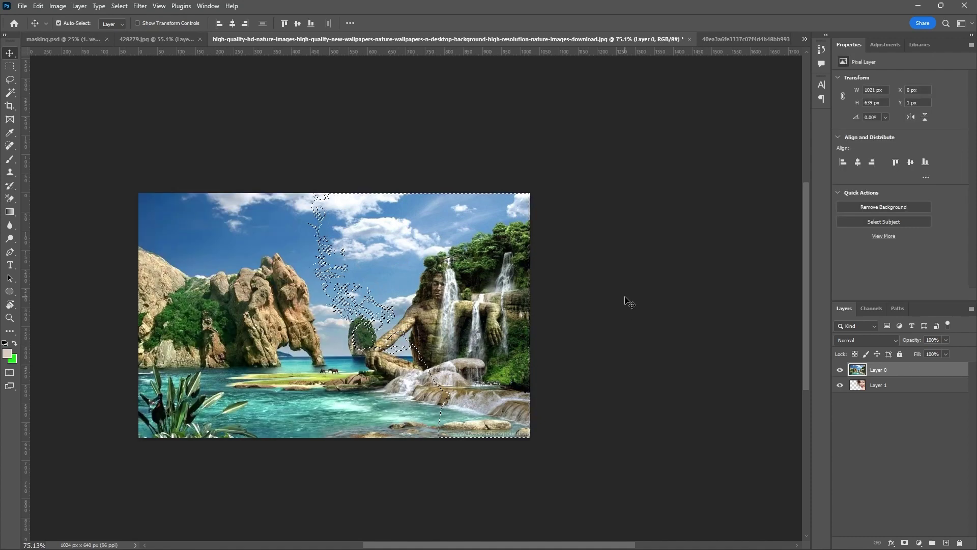
key("ctrl+d")
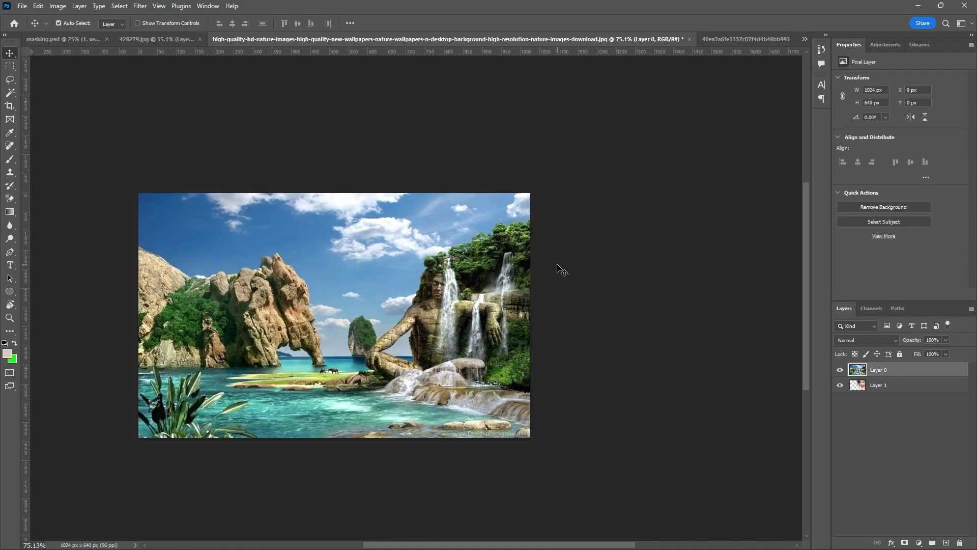
Duplicate the landscape layer, Layer 0
scroll(558, 270, "down", 3)
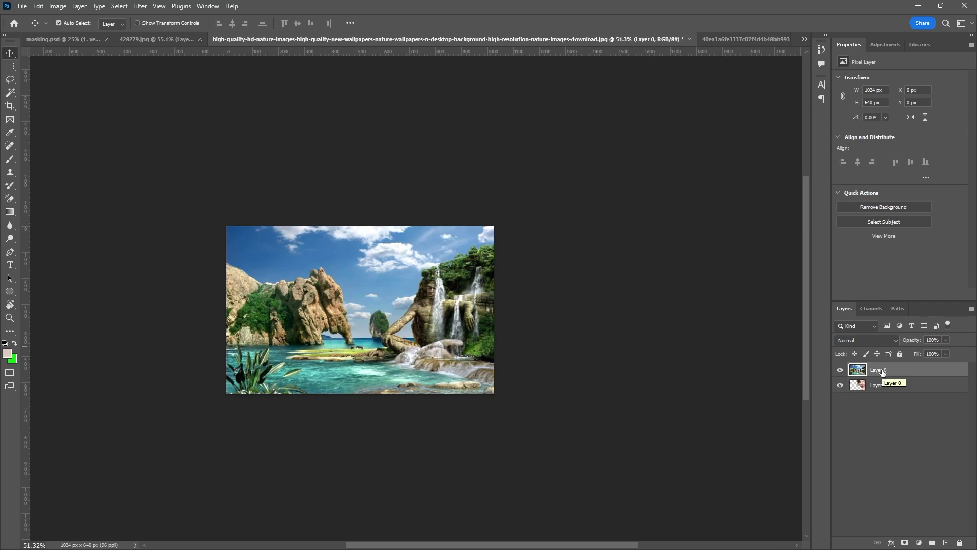
key("ctrl+j")
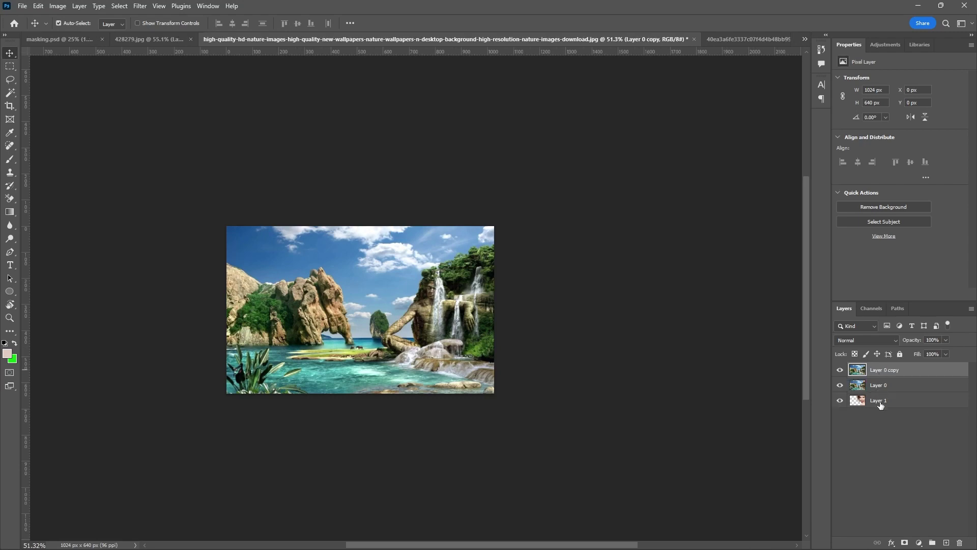
scroll(450, 305, "up", 3)
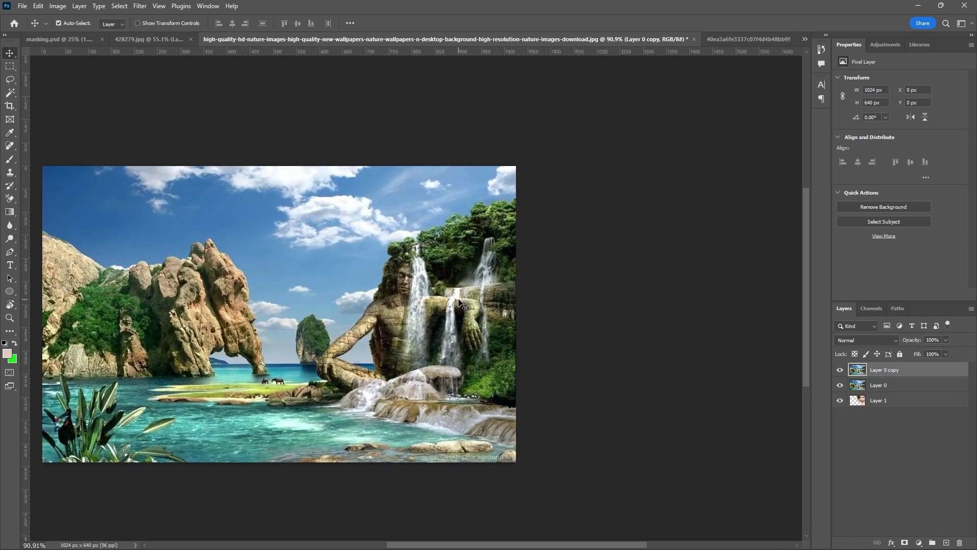
scroll(509, 294, "down", 3)
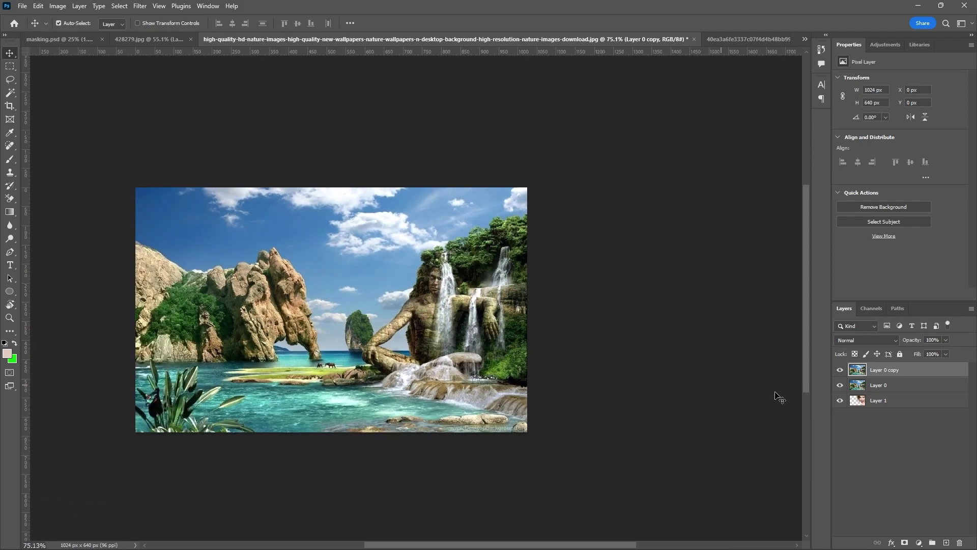
Delete both landscape layers, Layer 0 copy and Layer 0, from the document
left_click(886, 386, "ctrl")
left_click(959, 542)
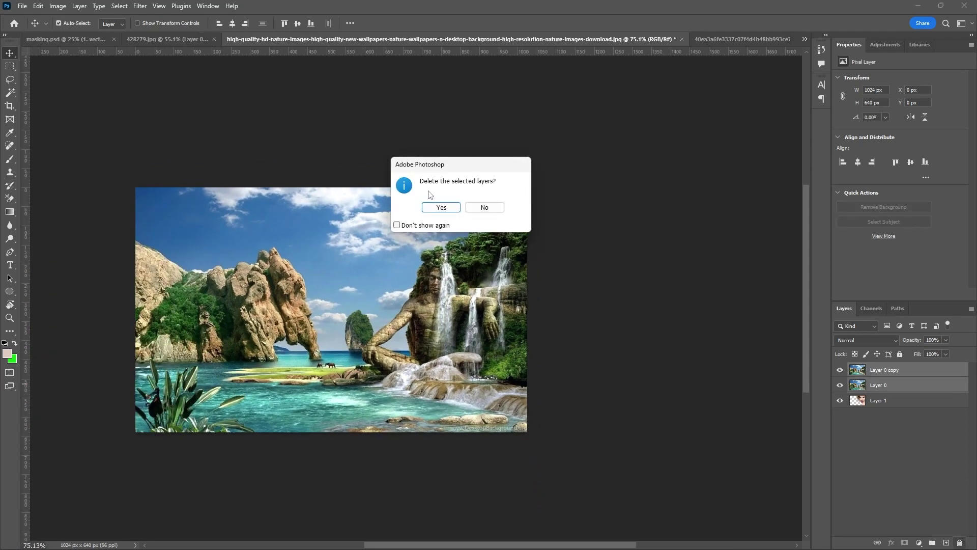
left_click(441, 210)
Open the yellow and orange flower picture 71a59f58b4d7b74d0d400c894471e6d6.jpg
left_click(23, 5)
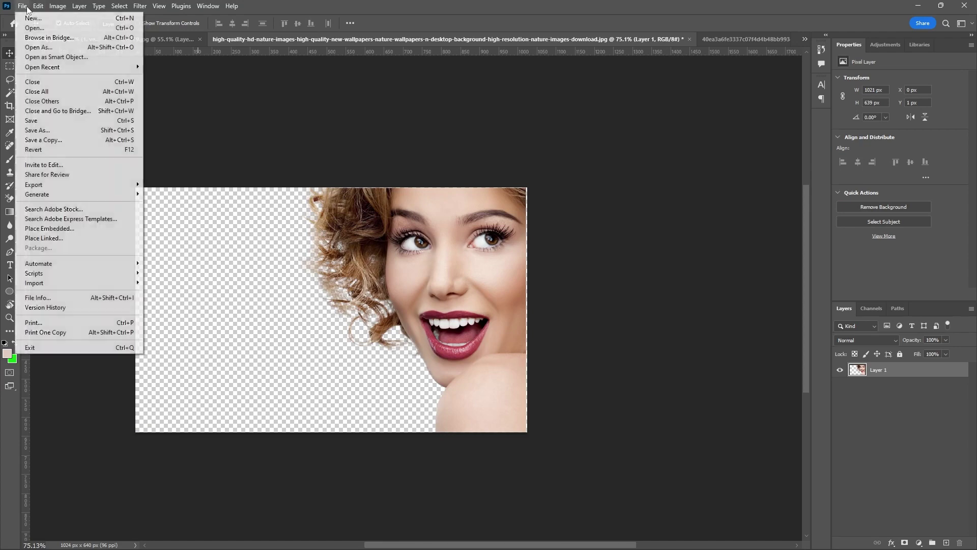
left_click(44, 29)
left_click(436, 108)
left_click(416, 274)
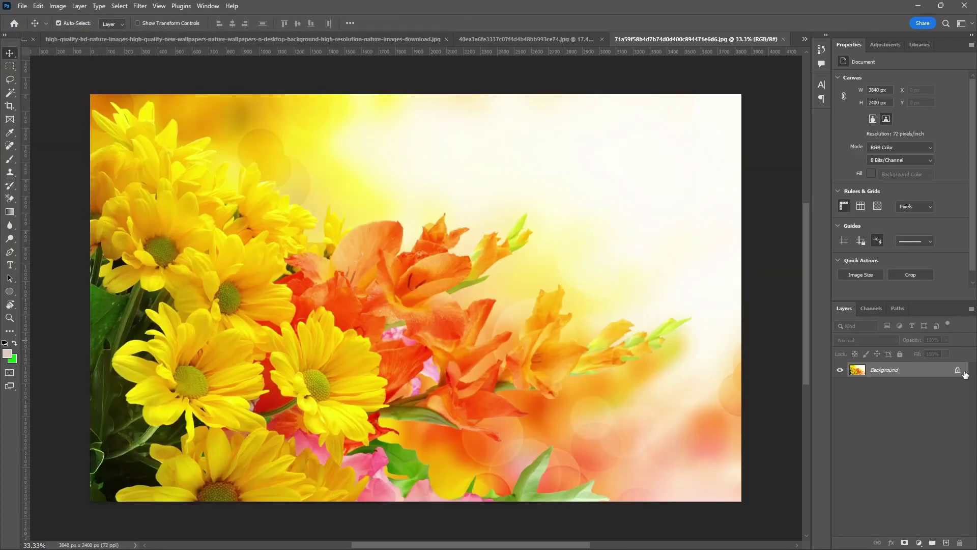
scroll(360, 148, "down", 3)
Try copying the woman's cutout again from the portrait document into the landscape document, and delete the added Layer 2
left_click(509, 39)
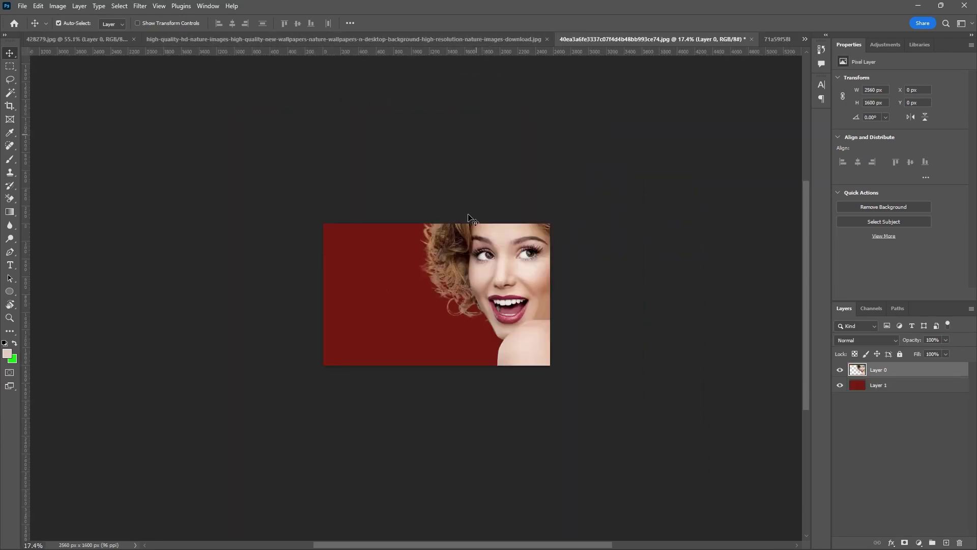
left_click_drag(512, 282, 378, 311)
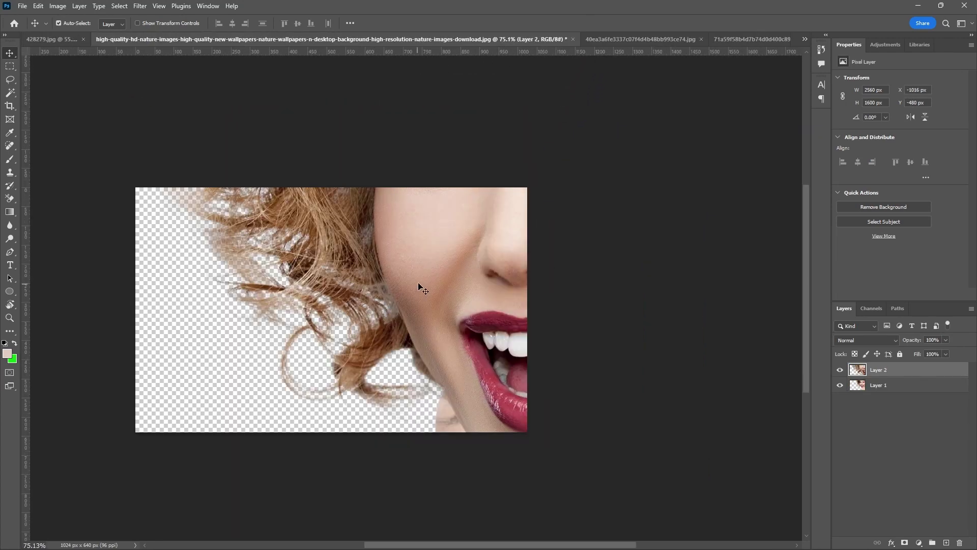
left_click_drag(417, 283, 328, 297)
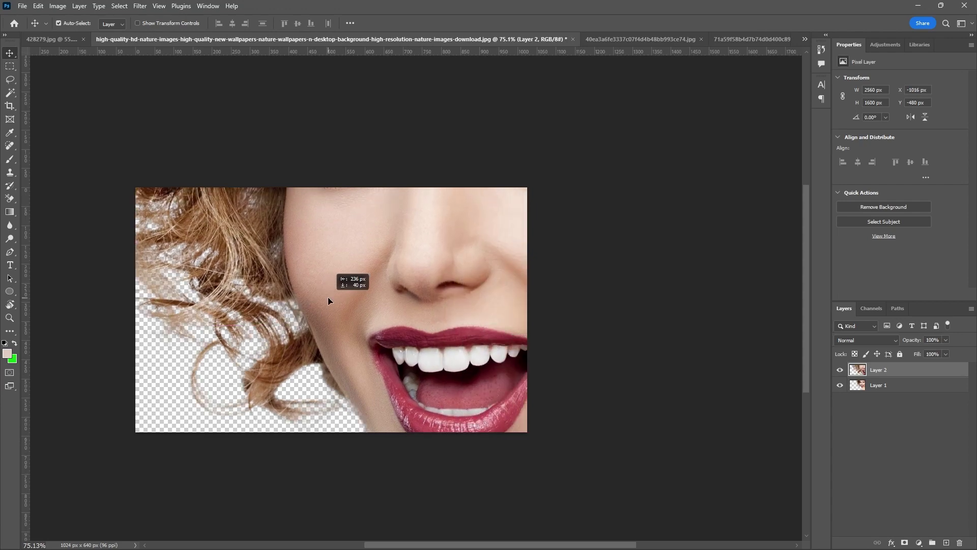
left_click(960, 542)
left_click(448, 208)
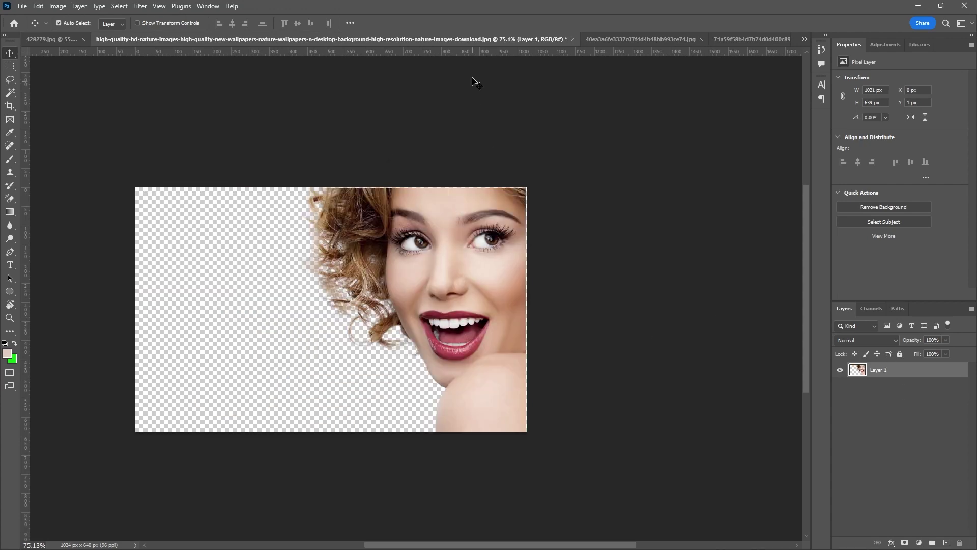
Close the woman's original portrait document with the dark red backdrop without saving its changes
left_click(631, 42)
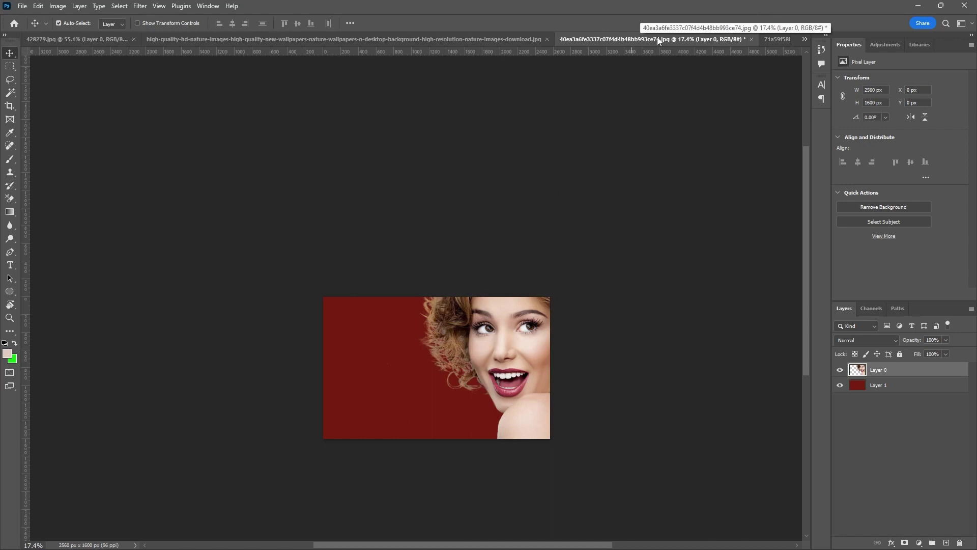
left_click(752, 39)
left_click(486, 214)
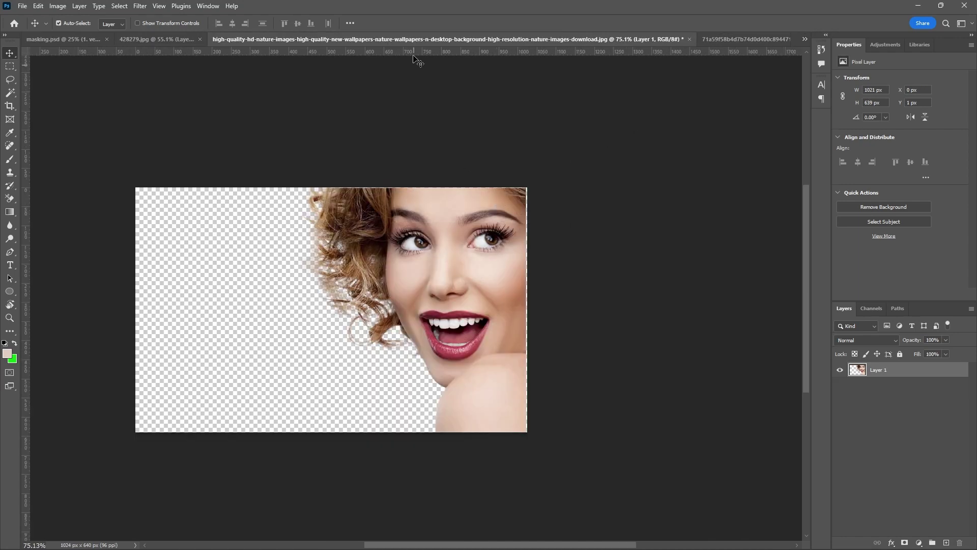
Arrange the open documents in a three-up stacked view showing masking.psd, the flower picture and the woman's cutout together
left_click(168, 37)
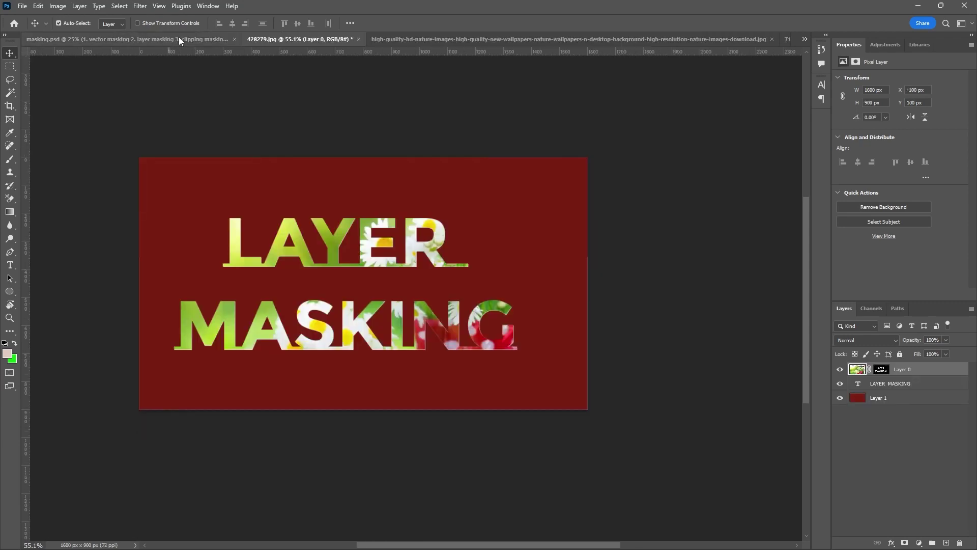
left_click(750, 42)
left_click(805, 39)
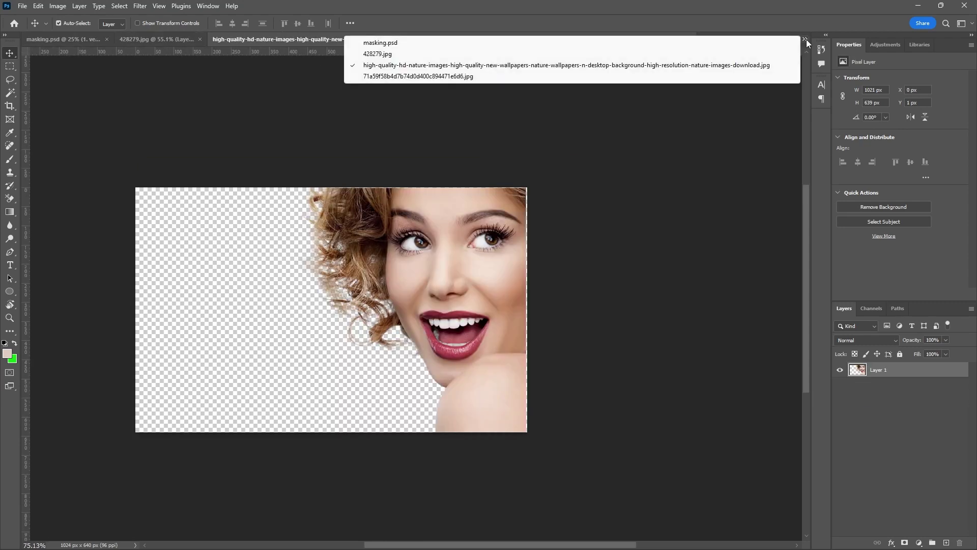
left_click(383, 54)
left_click(204, 39)
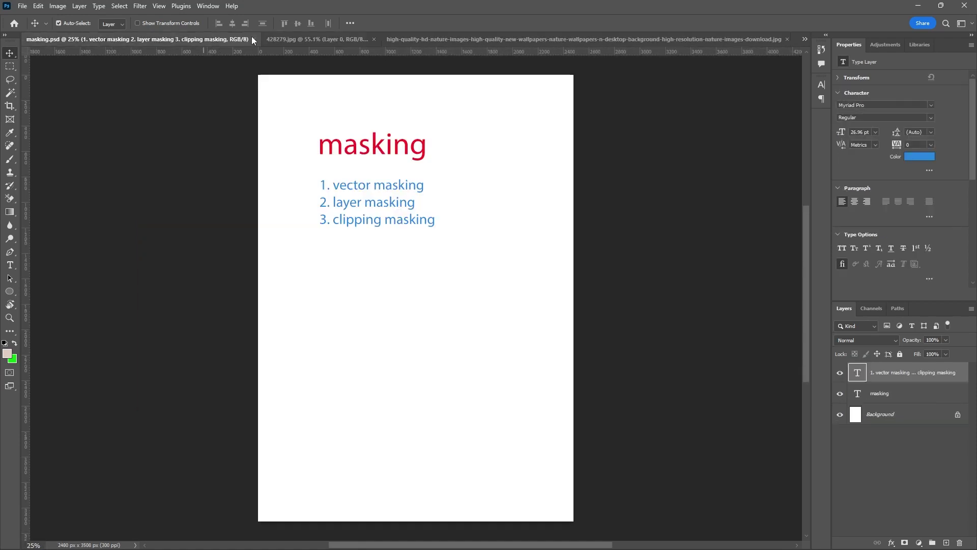
left_click(206, 6)
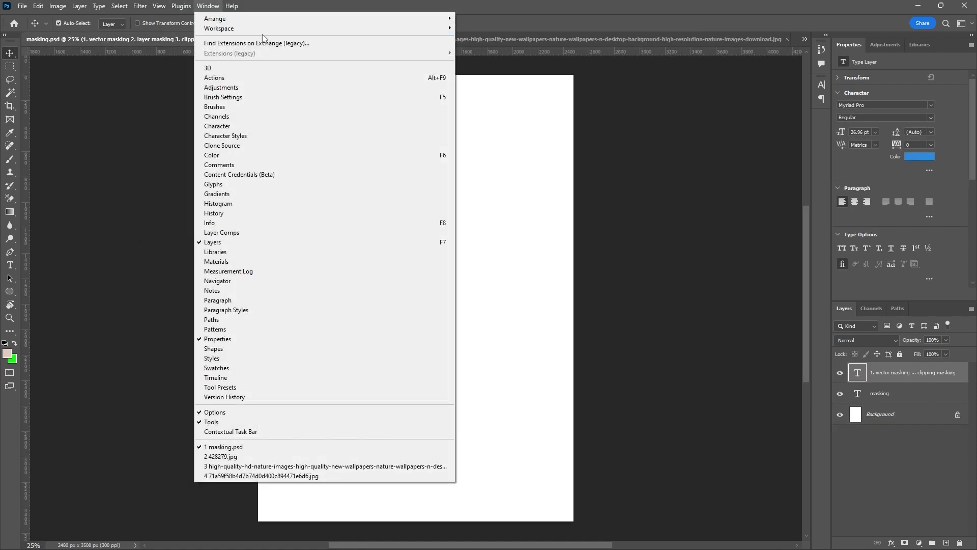
mouse_move(398, 20)
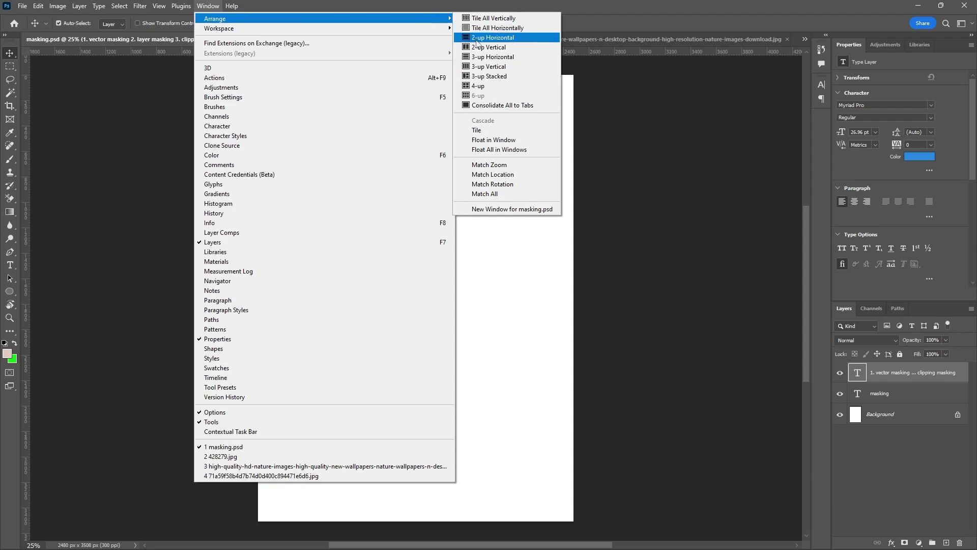
left_click(490, 68)
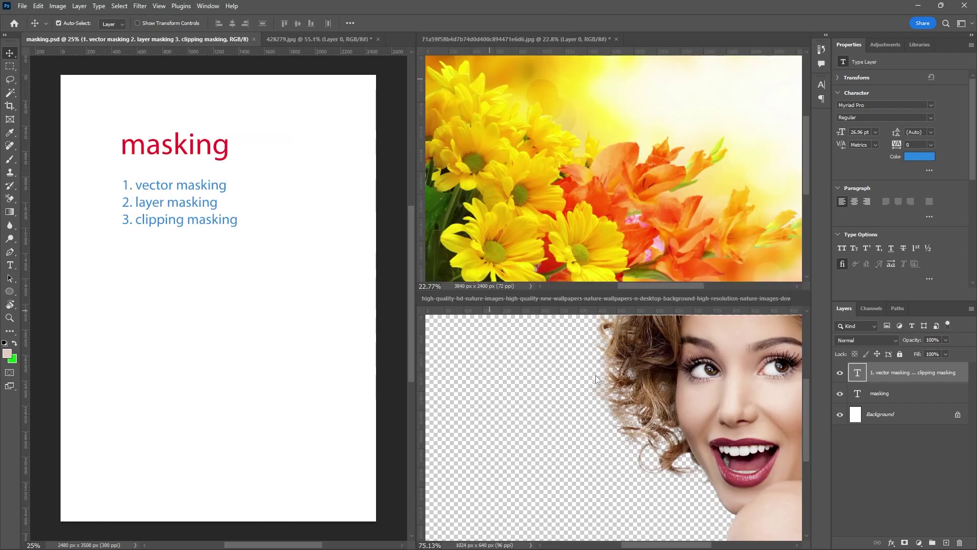
Copy the woman's cutout into the flower picture document, and consolidate all document windows back to tabs
left_click(729, 398)
left_click_drag(621, 327, 611, 162)
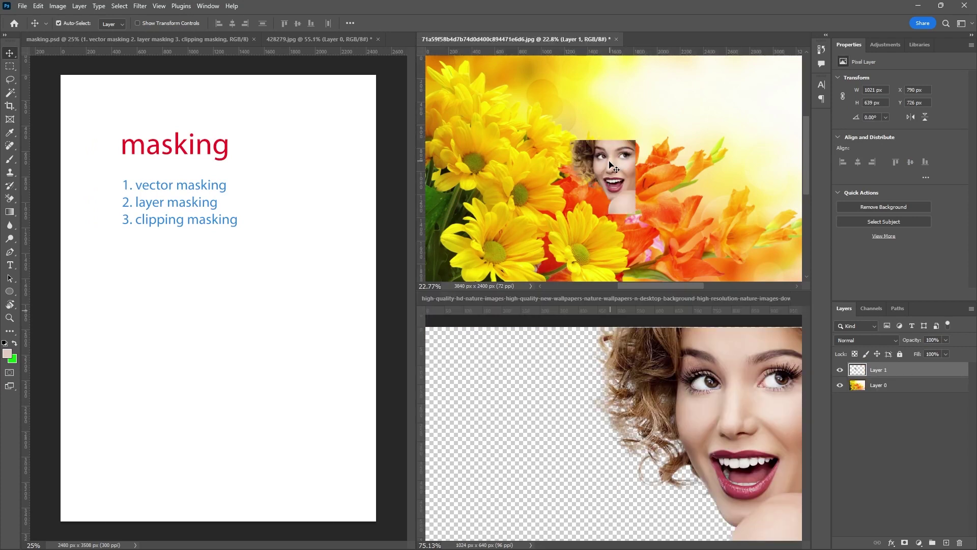
left_click(508, 118)
left_click(206, 10)
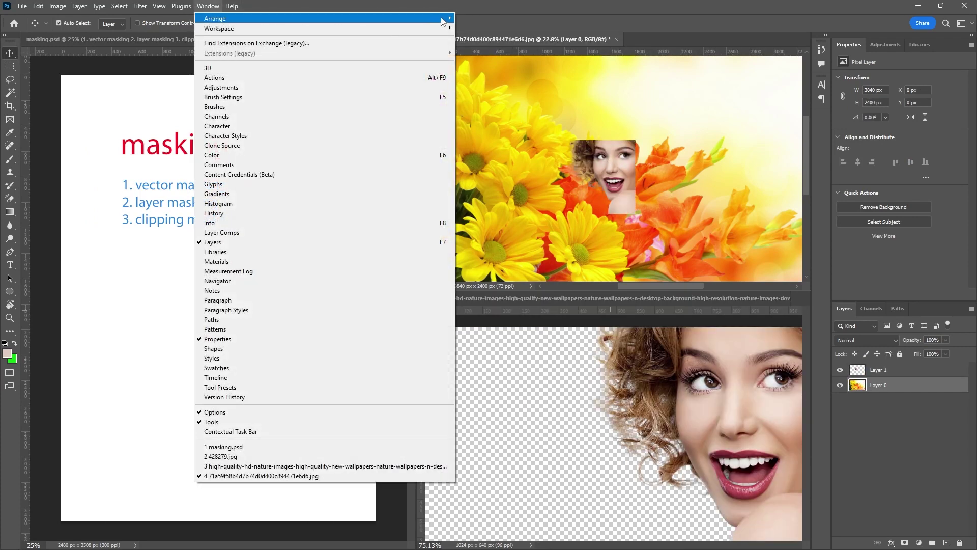
mouse_move(445, 19)
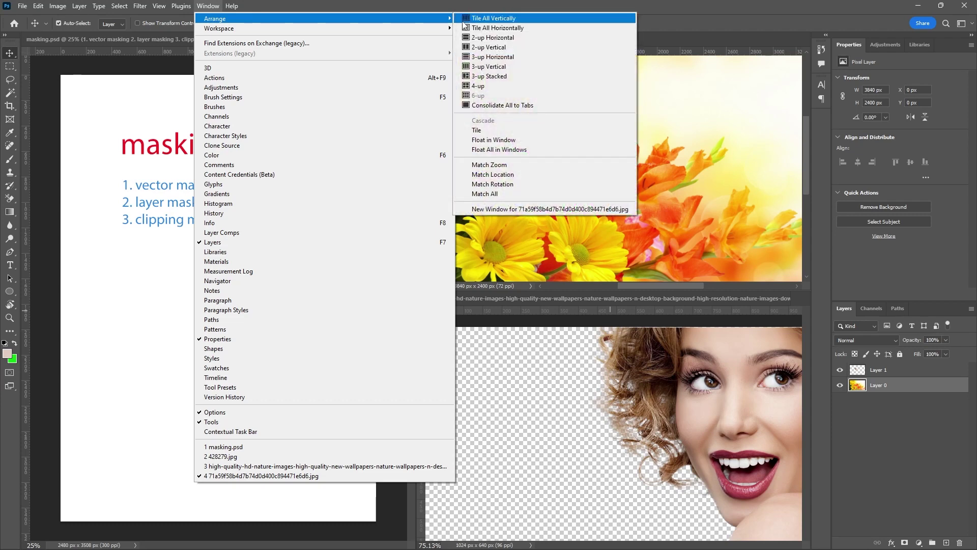
left_click(520, 108)
Scale the woman's cutout in the flower document proportionally to about 379% so it fills the canvas
left_click_drag(382, 284, 305, 237)
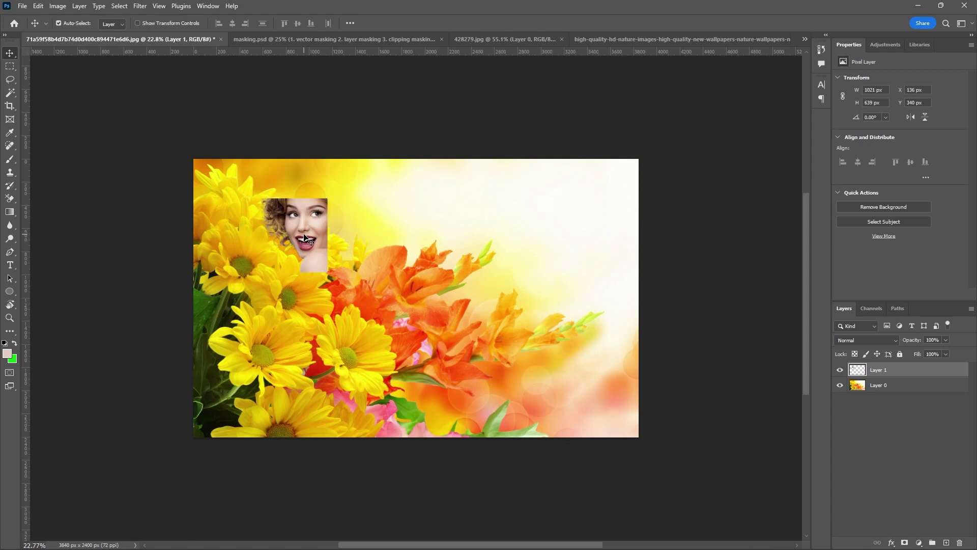
key("ctrl+t")
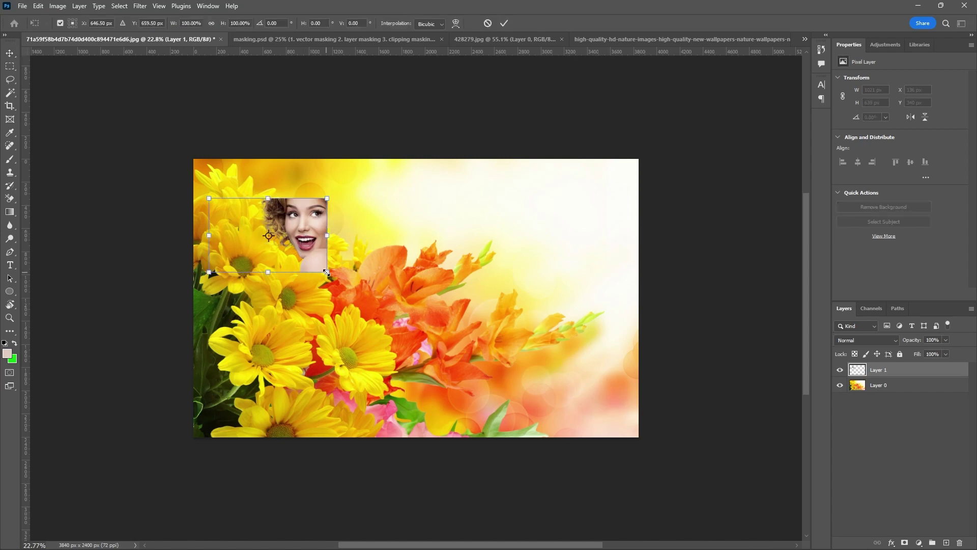
left_click_drag(326, 272, 637, 465)
left_click_drag(580, 318, 579, 260)
left_click_drag(638, 427, 601, 408)
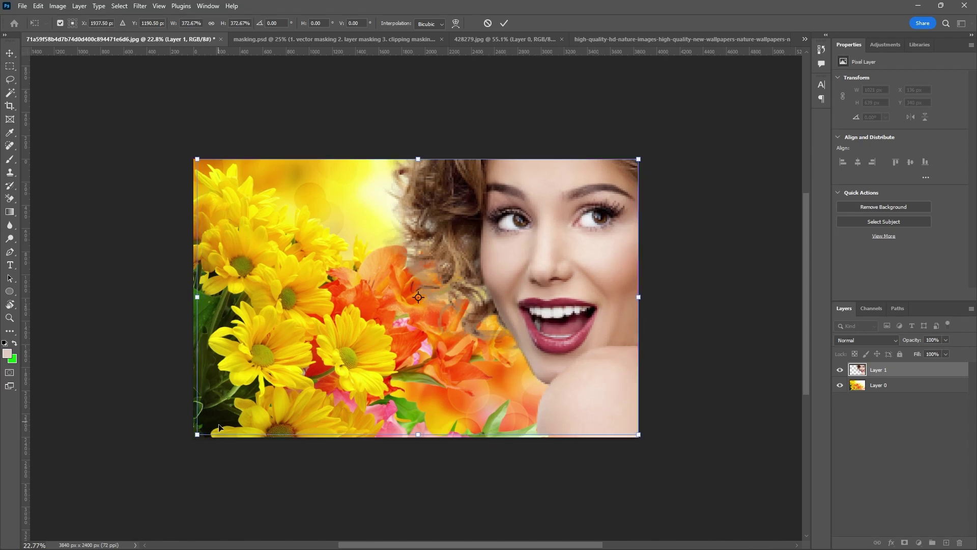
left_click_drag(197, 434, 190, 438)
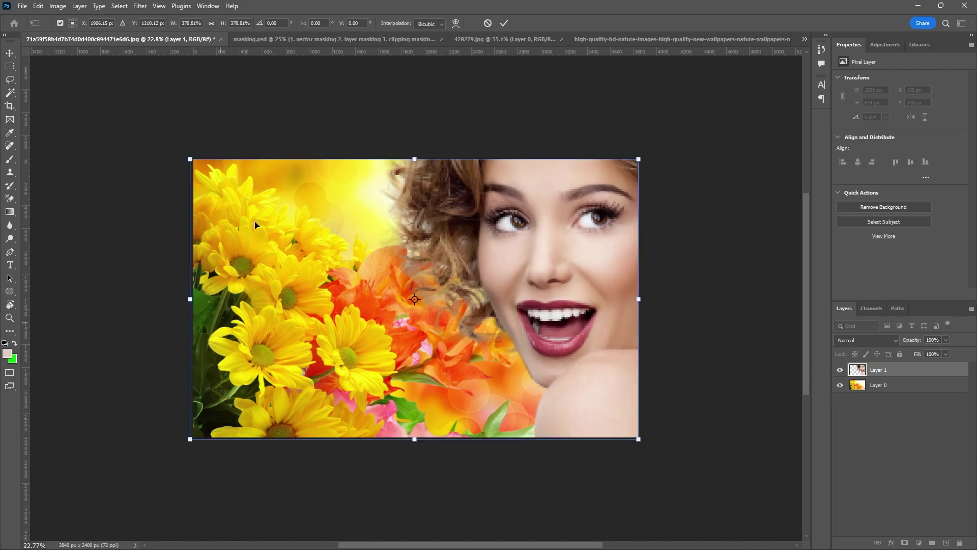
left_click(504, 23)
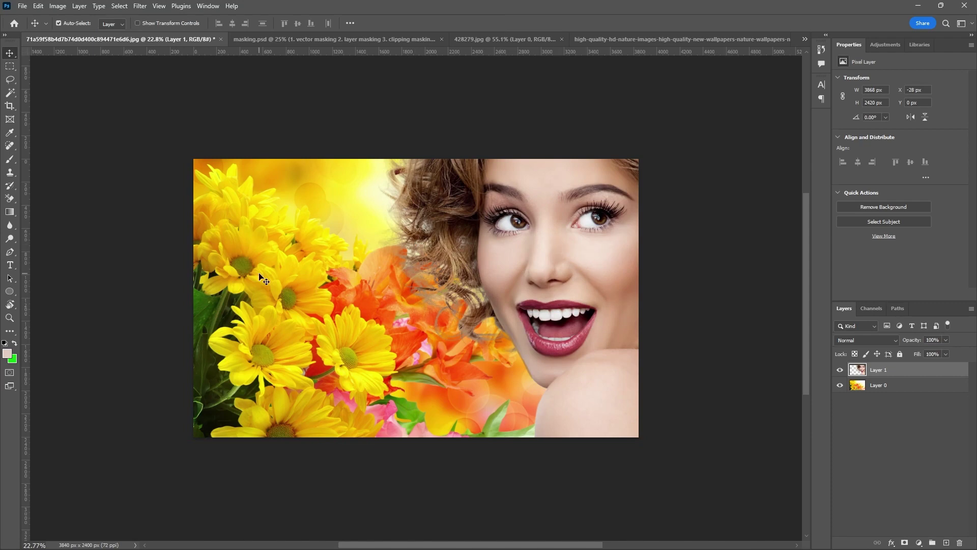
Align the woman's cutout with the flower canvas at X 0 px, Y 0 px, and toggle the flower layer's visibility off and on
left_click_drag(589, 251, 490, 250)
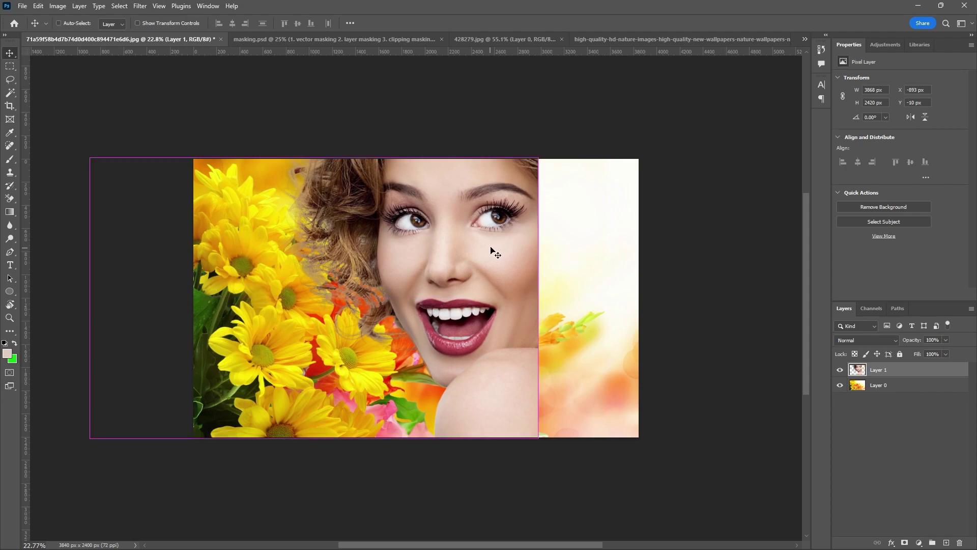
left_click_drag(426, 265, 515, 270)
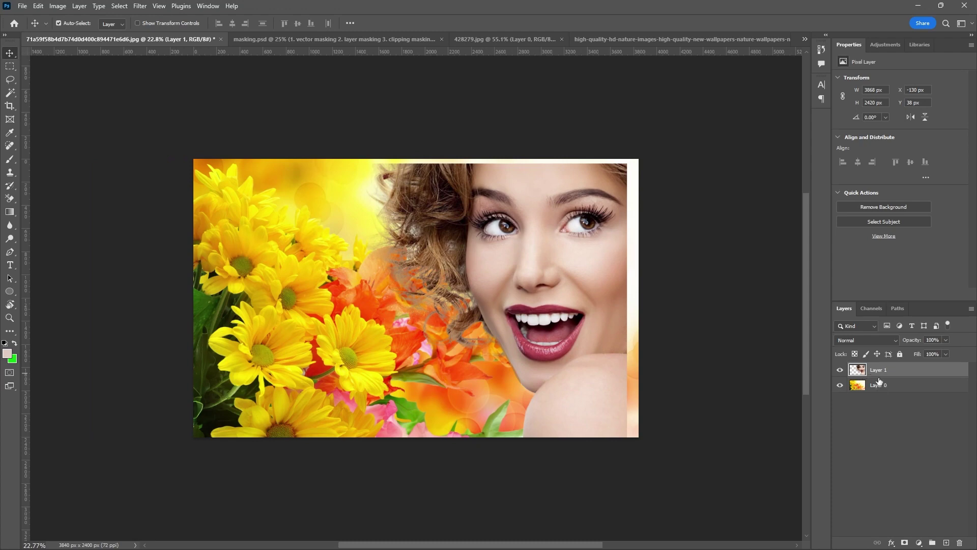
left_click_drag(513, 266, 539, 255)
left_click(840, 385)
left_click(840, 386)
Close the separate high-quality-hd-nature-images document holding the woman's cutout without saving its changes
left_click(289, 41)
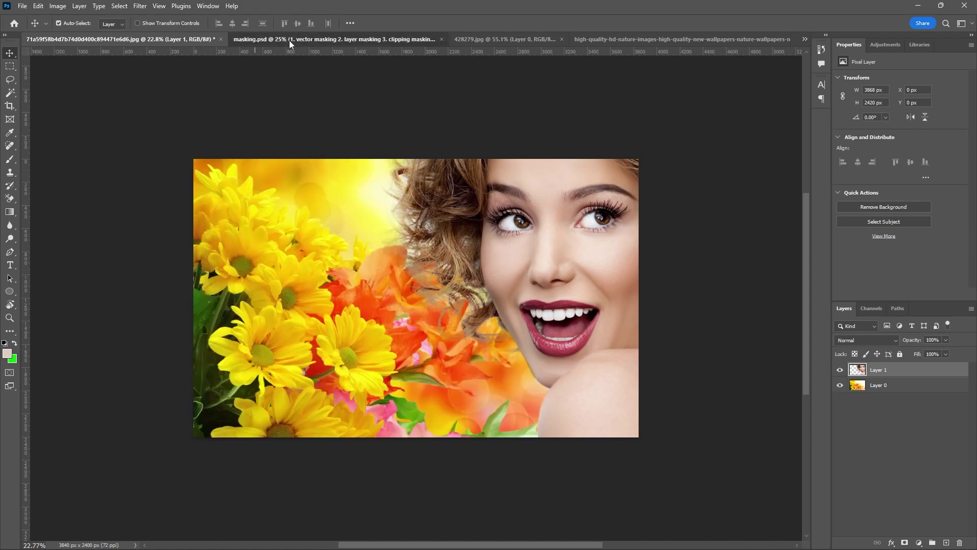
left_click(627, 39)
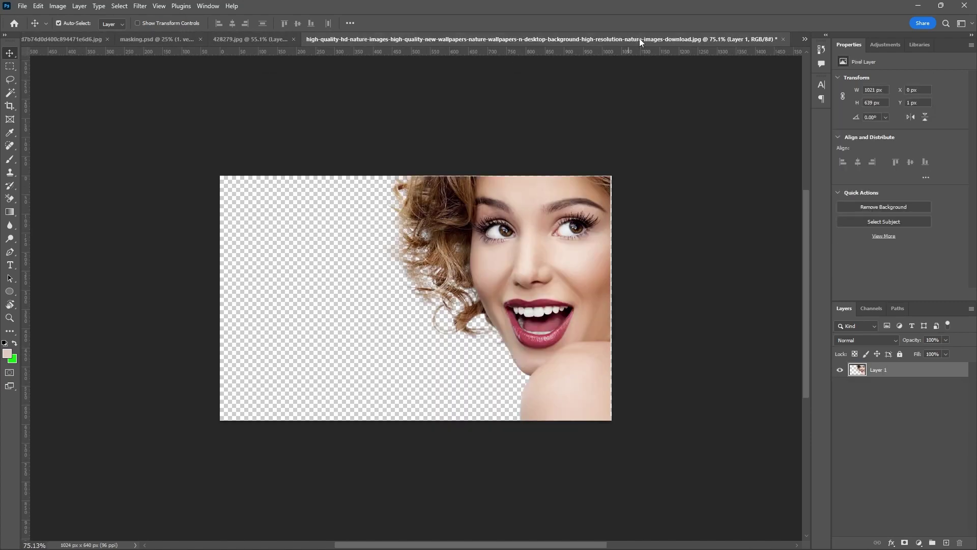
left_click(783, 39)
left_click(483, 205)
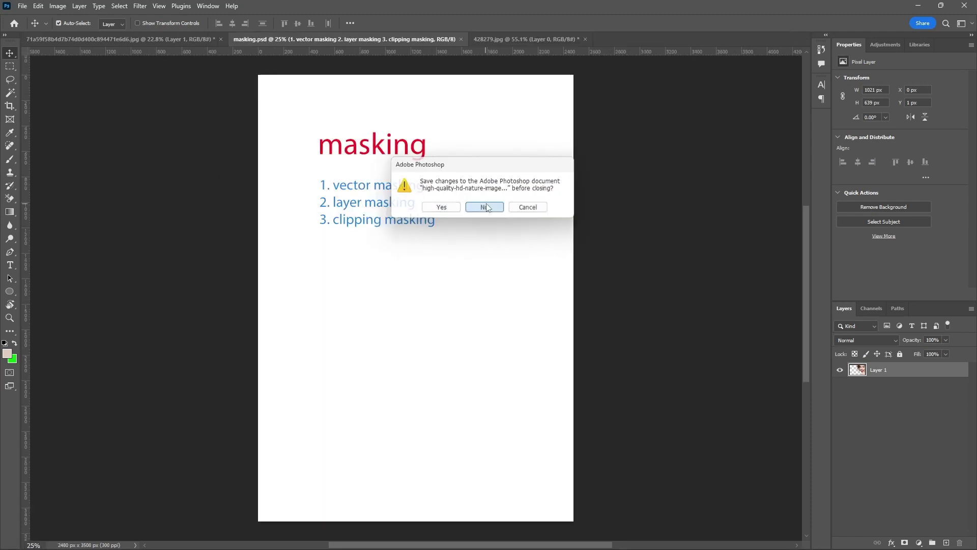
Review the masked LAYER MASKING text and its layer stack in 428279.jpg, and return to the flower document
left_click(512, 40)
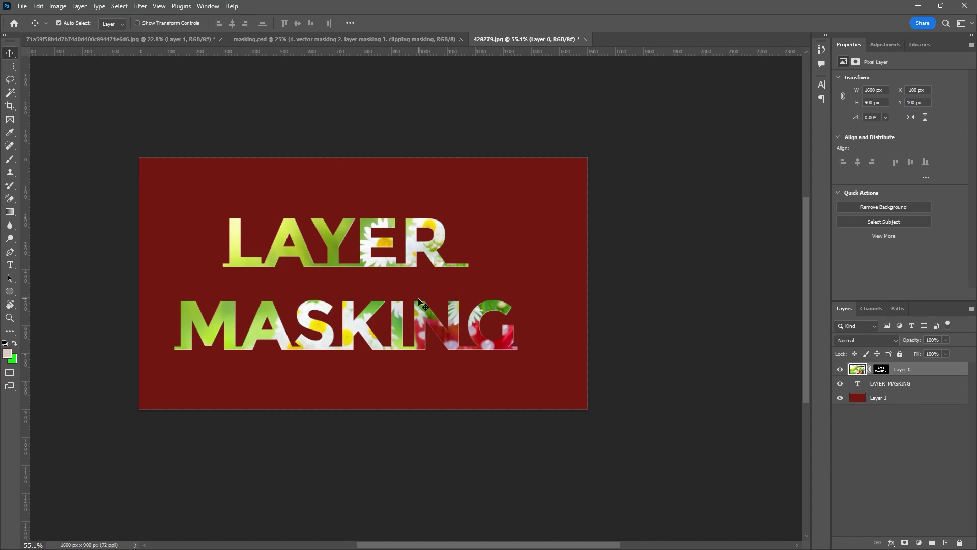
left_click(398, 294)
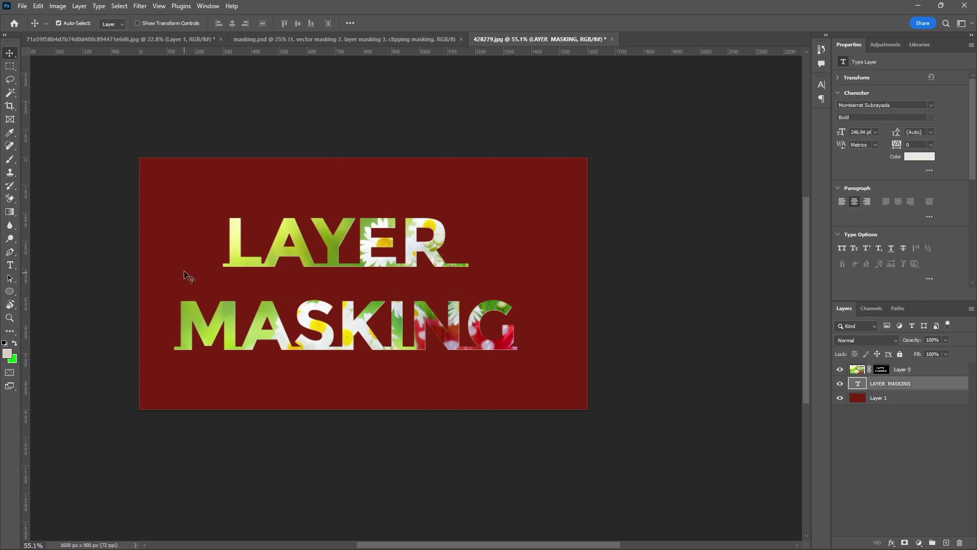
left_click(171, 40)
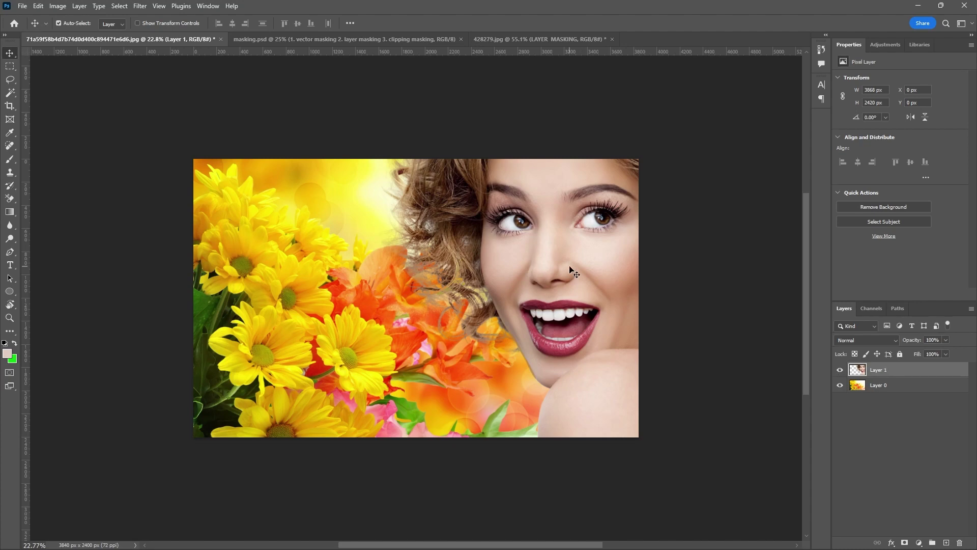
Flip the woman's cutout on Layer 1 horizontally so it sits over the yellow flowers
key("ctrl+t")
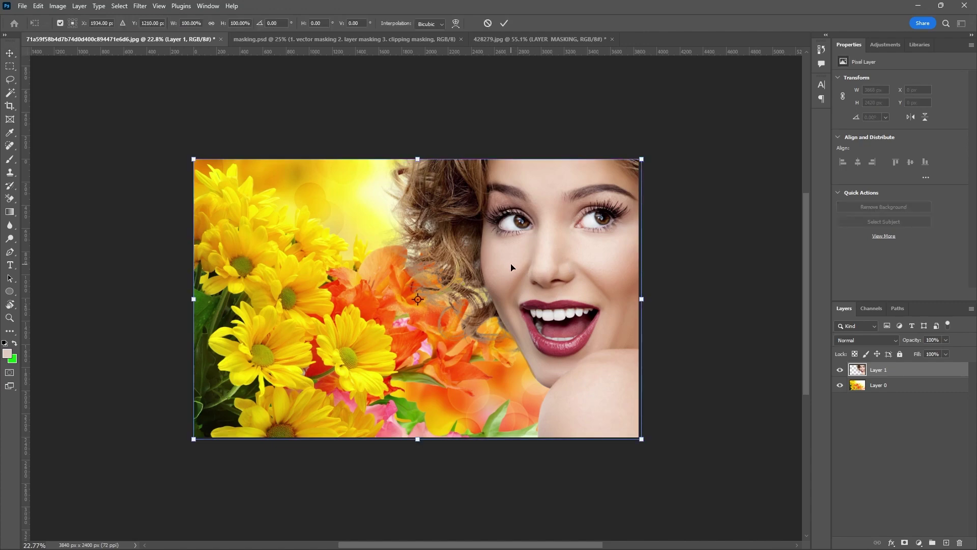
right_click(468, 234)
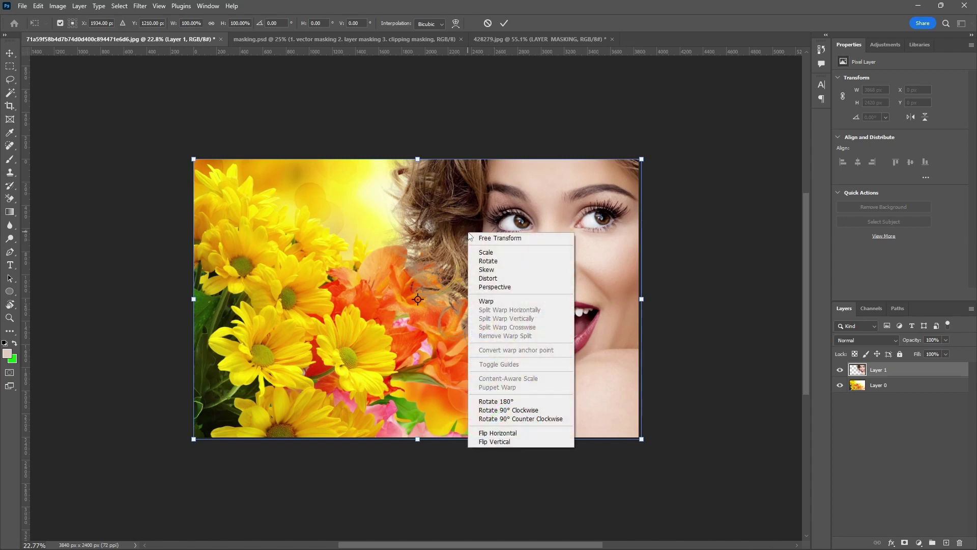
left_click(496, 433)
mouse_move(314, 275)
left_mouse_down()
mouse_move(323, 276)
mouse_move(315, 277)
left_mouse_up()
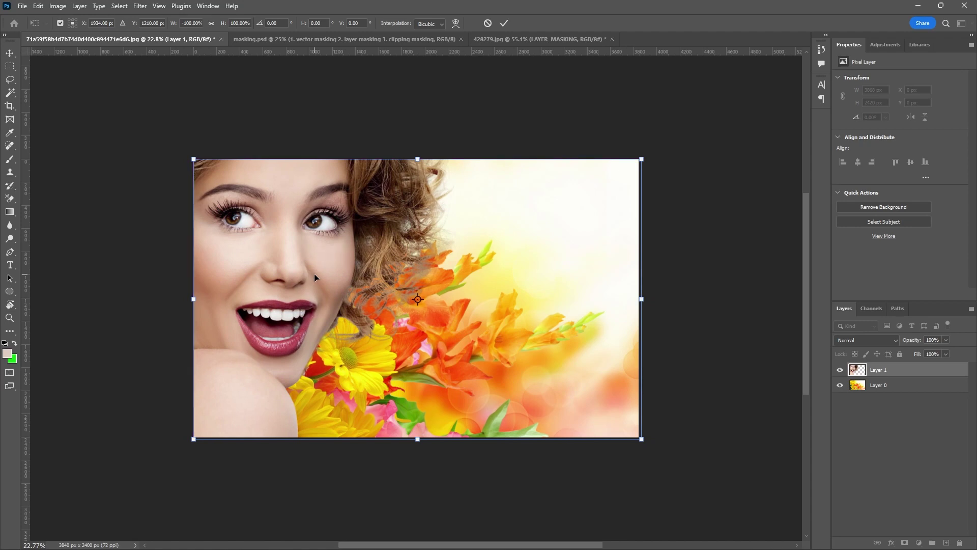
left_click(502, 26)
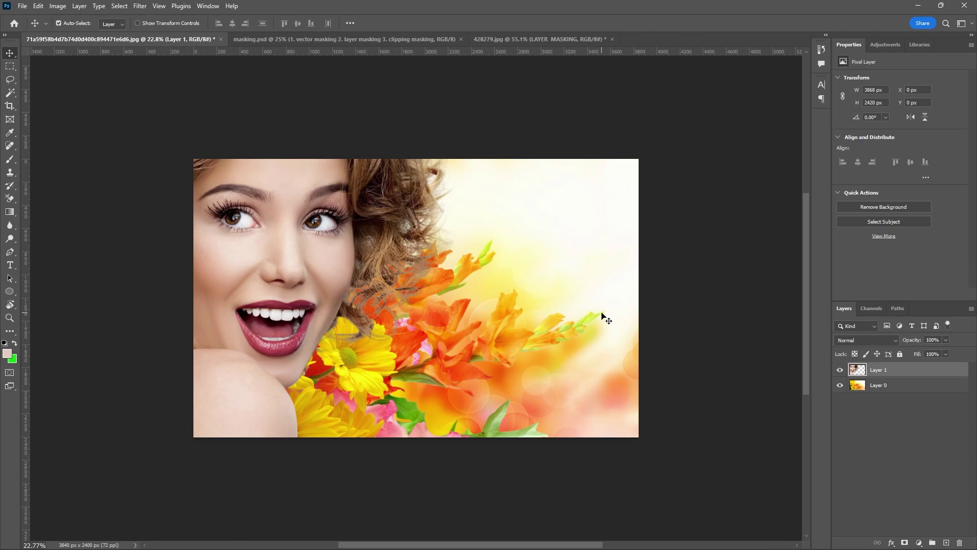
Duplicate the woman's cutout layer, Layer 1, and the flower picture layer, Layer 0
key("ctrl+j")
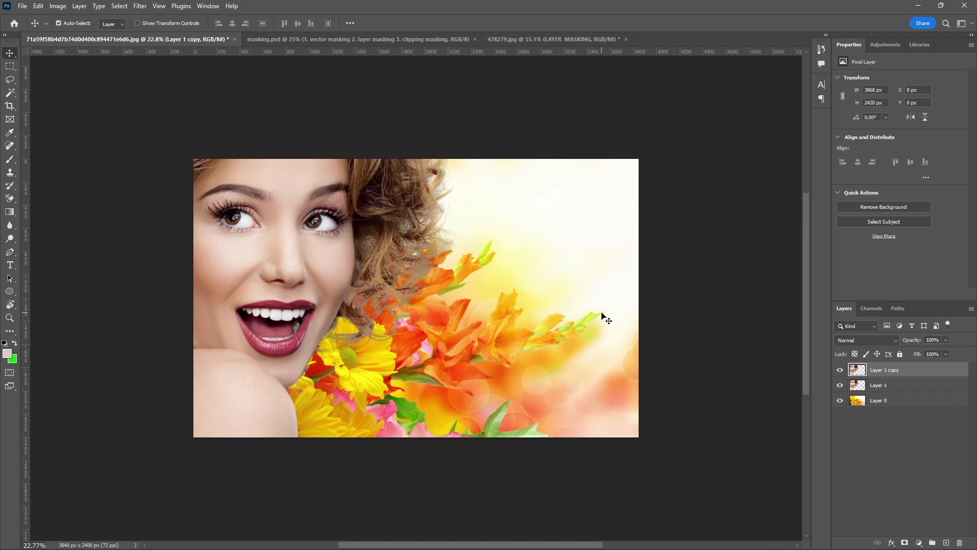
left_click(882, 402)
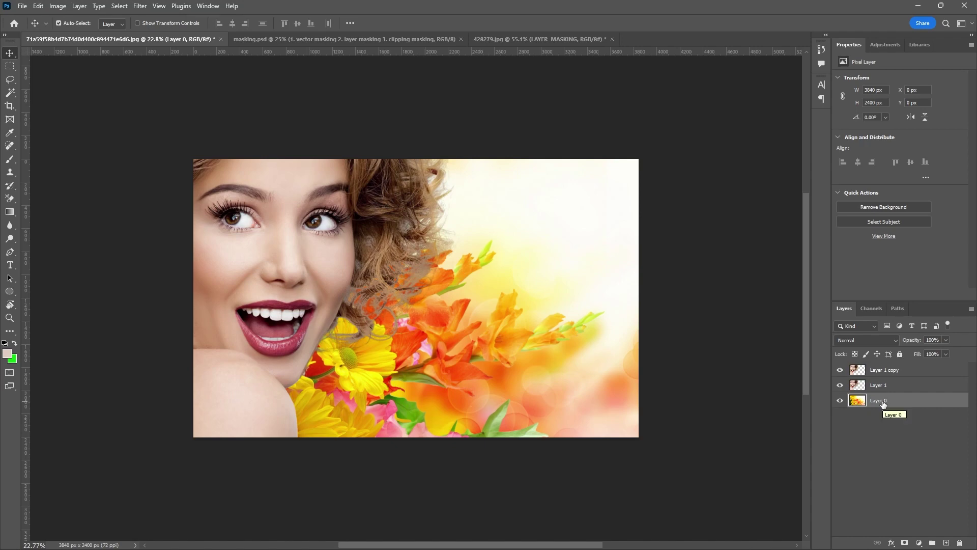
key("ctrl+j")
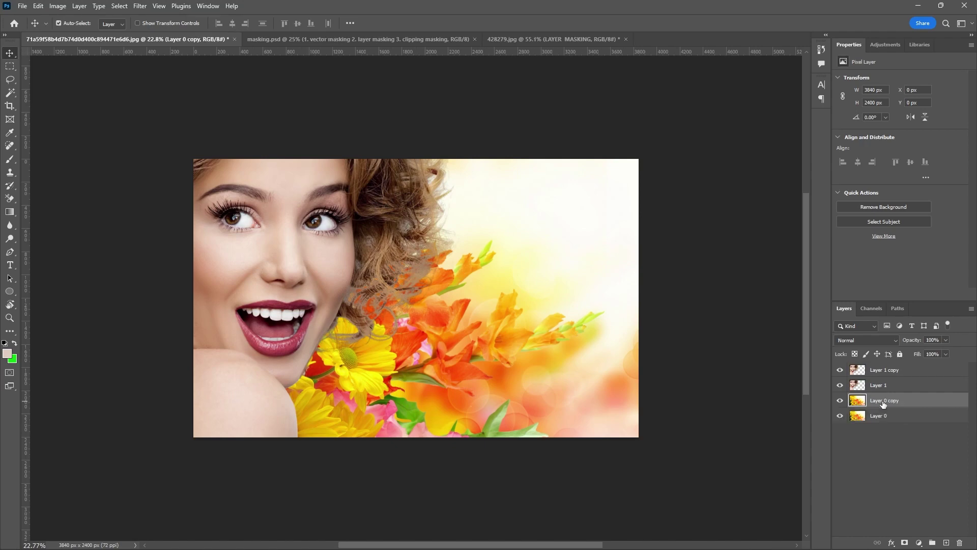
Hide Layer 1 copy and the original Layer 0, and move the woman's Layer 1 below the flower picture's Layer 0 copy
left_click(859, 371)
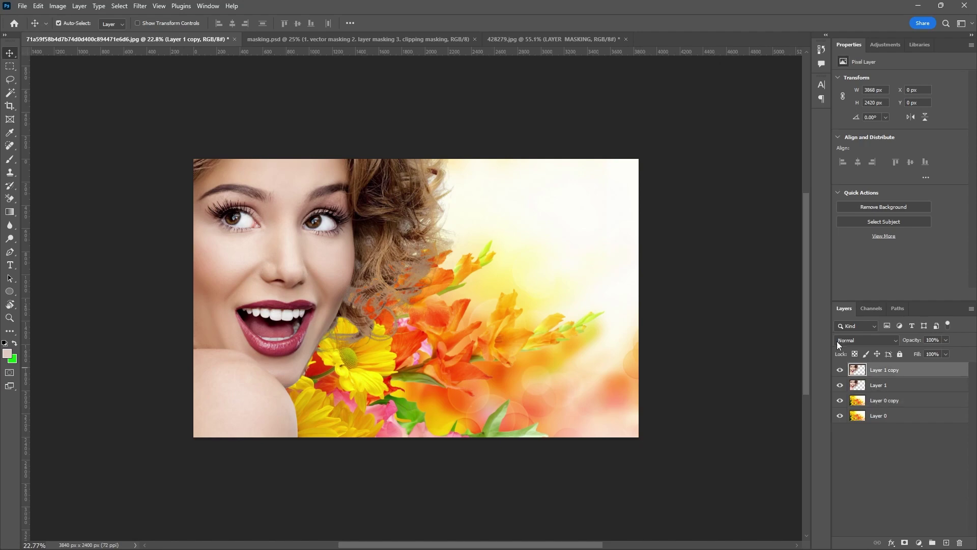
left_click(840, 370)
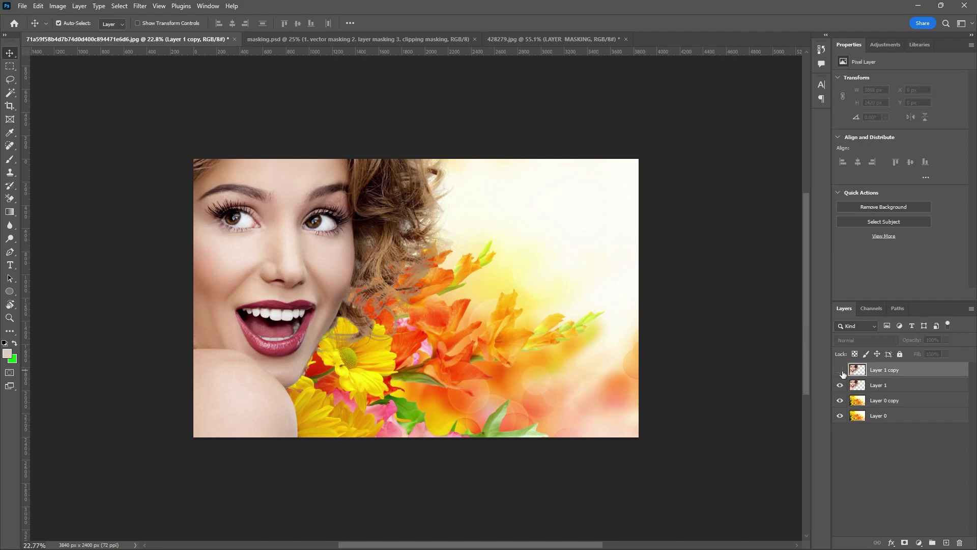
left_click(857, 416)
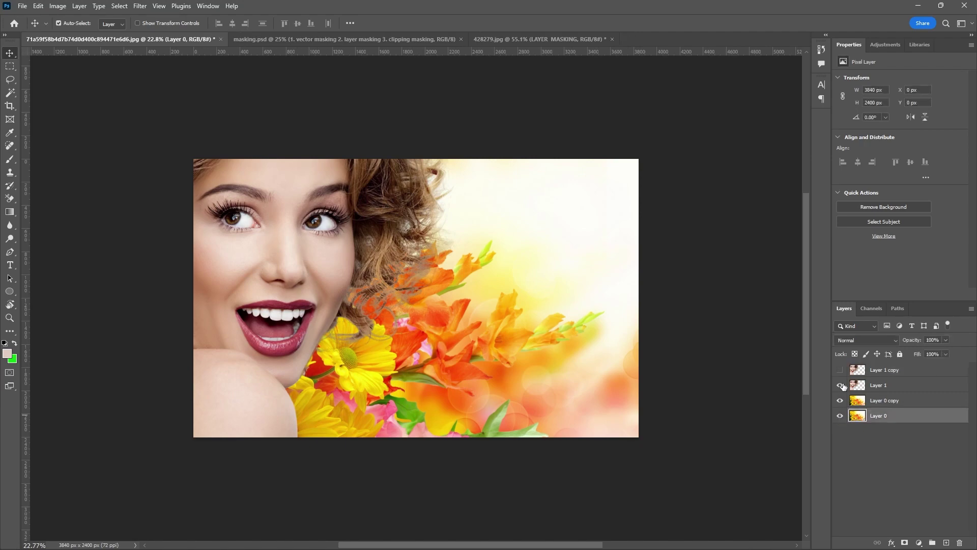
left_click(840, 416)
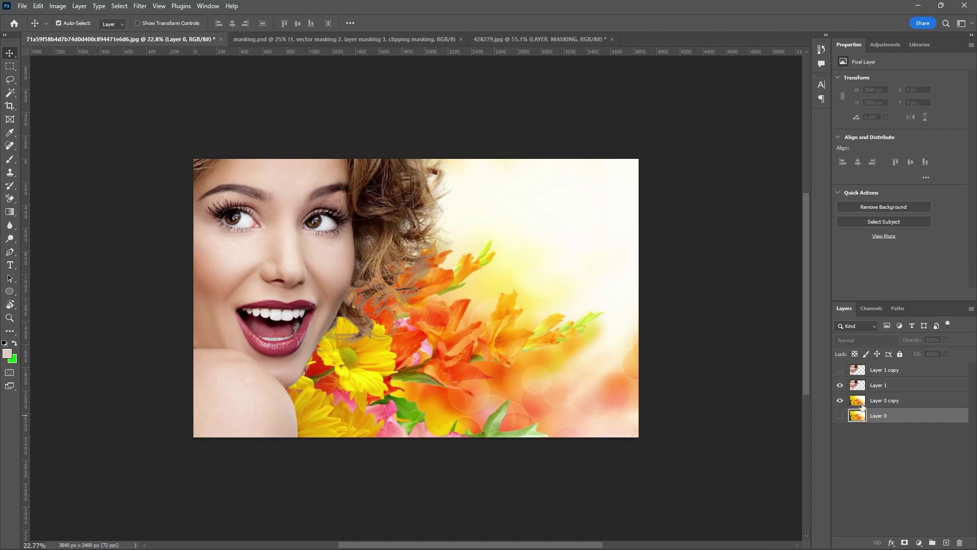
left_click(891, 388)
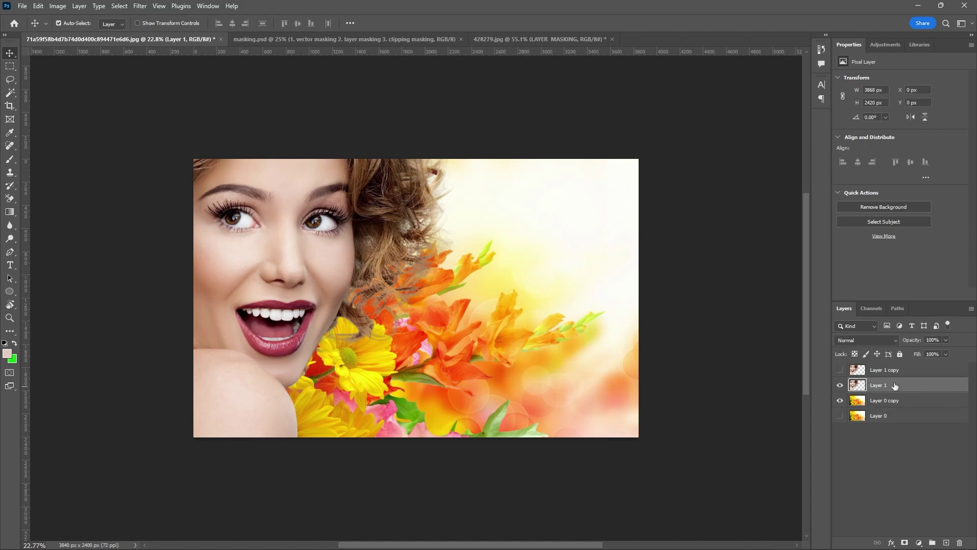
left_click_drag(900, 387, 905, 406)
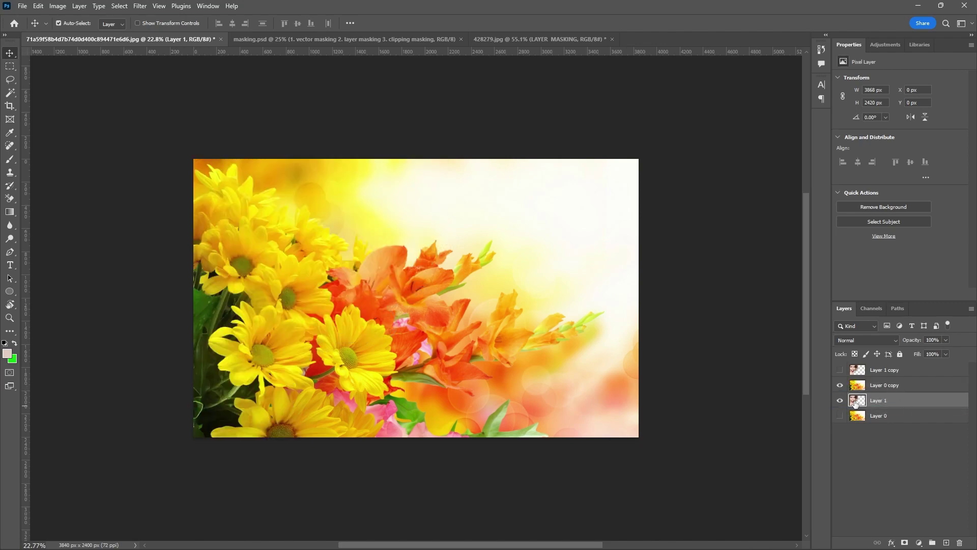
Load the outline of the woman's Layer 1 as a selection and use it to add a layer mask to Layer 0 copy
key("ctrl")
left_click(857, 403, "ctrl")
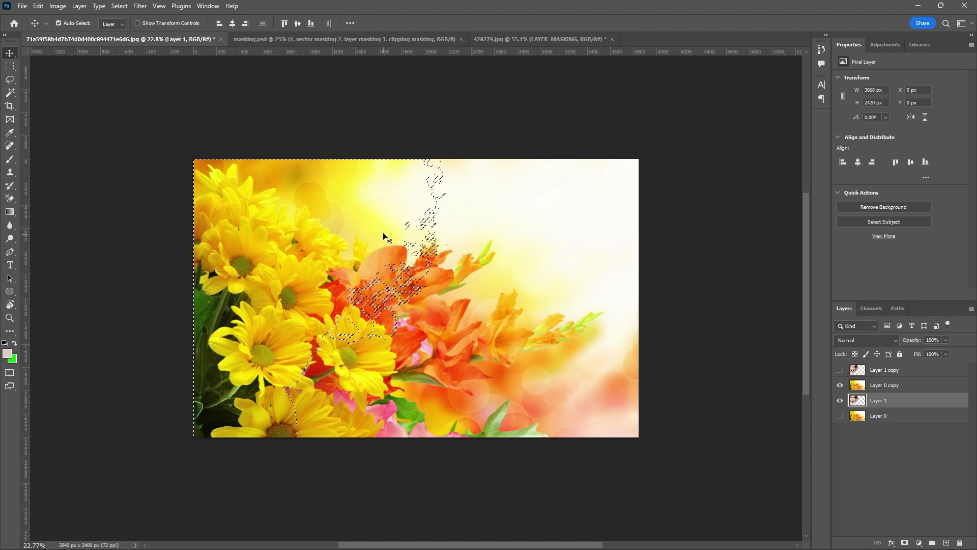
left_click(896, 385)
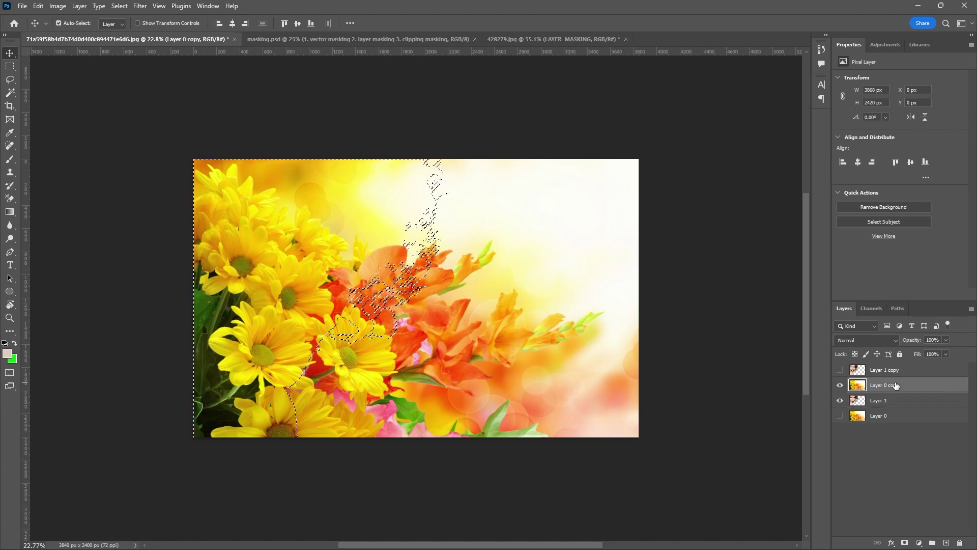
left_click(904, 543)
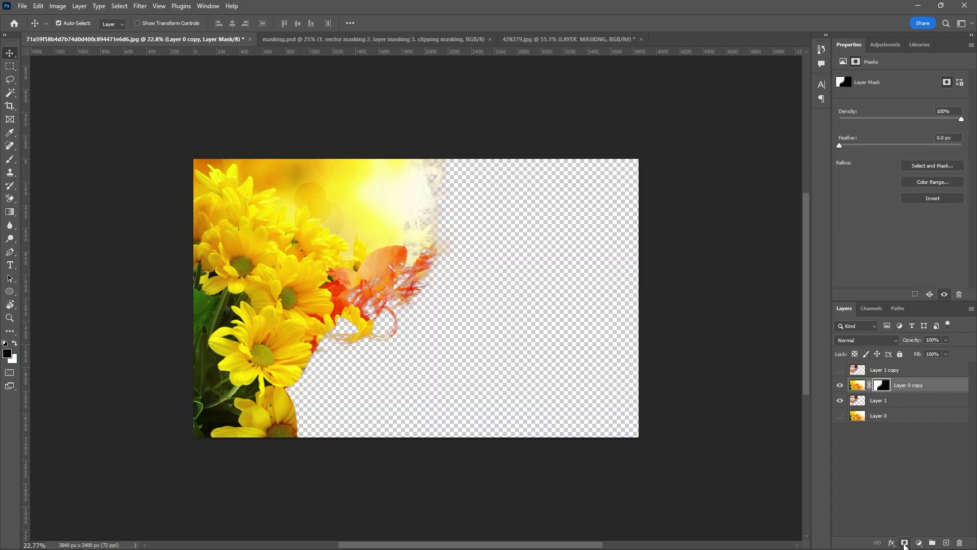
left_click(568, 206)
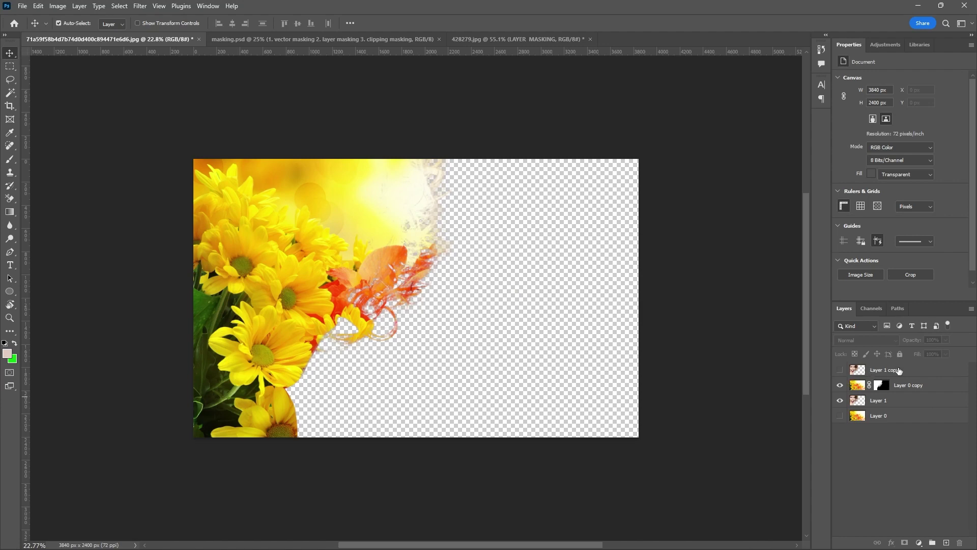
Show Layer 1 copy above the masked flowers, comparing the picture with and without it
left_click(840, 370)
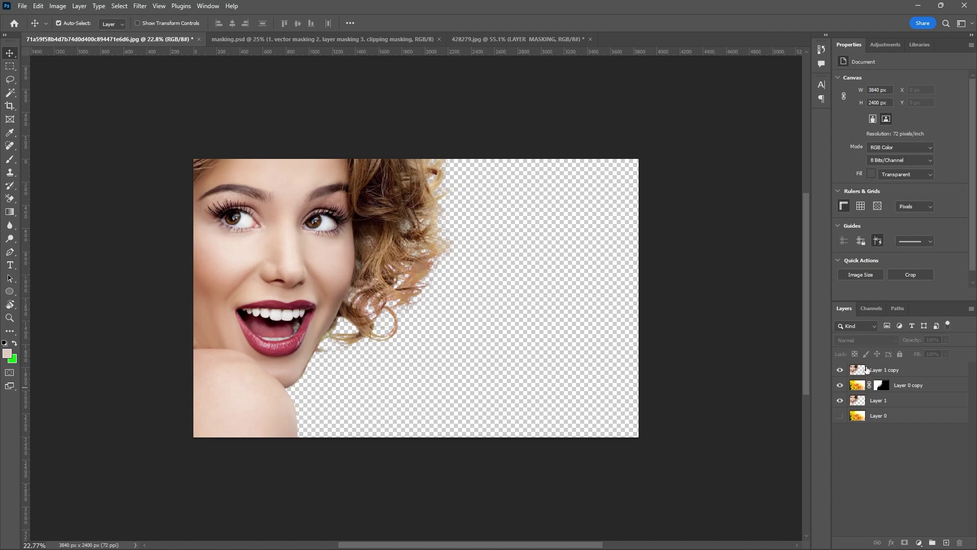
left_click(840, 372)
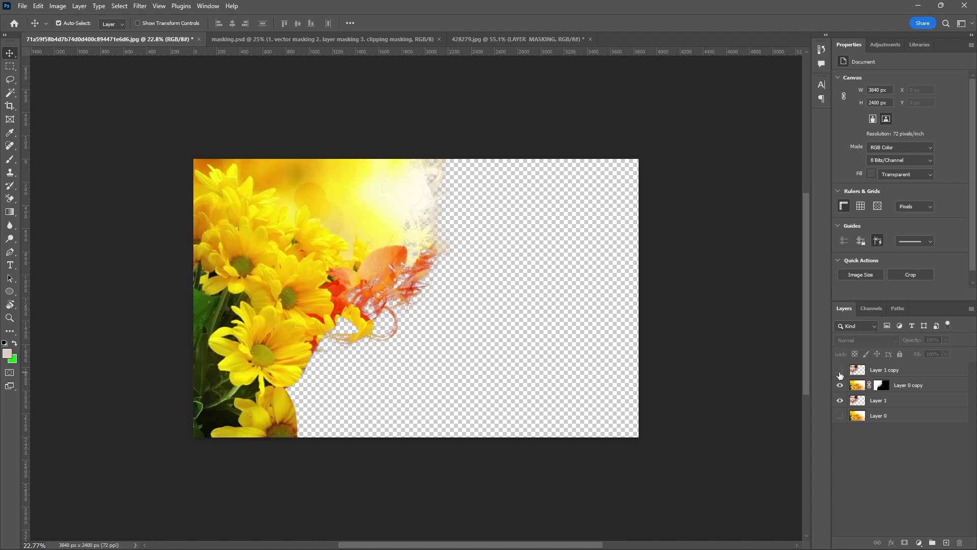
left_click(839, 371)
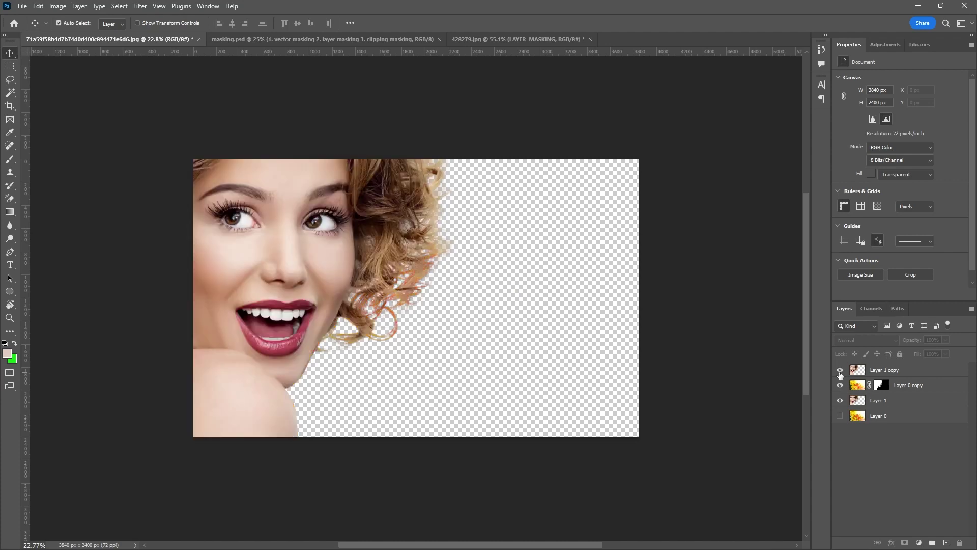
Preview different blend modes on Layer 1 copy, keep it at Normal, and compare the picture with the layer hidden and shown
left_click(887, 372)
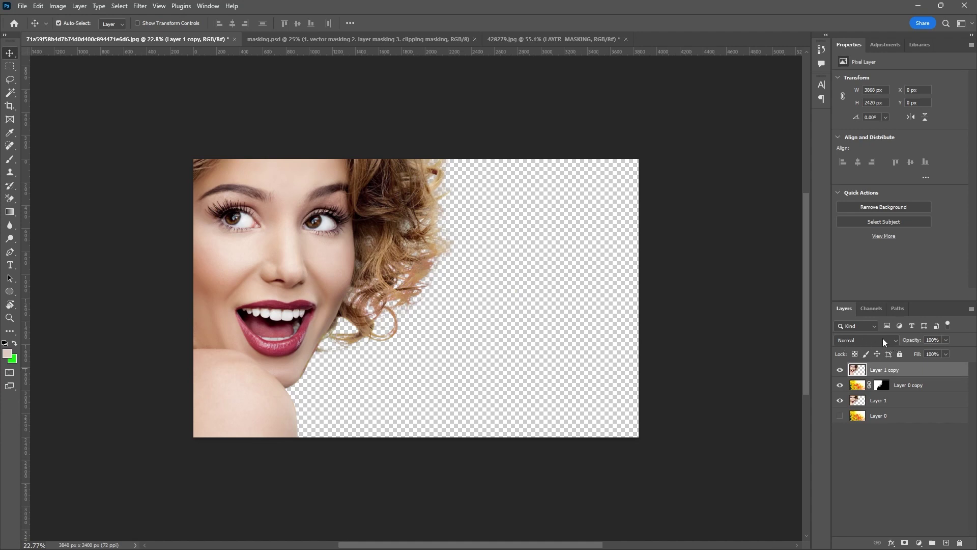
left_click(896, 342)
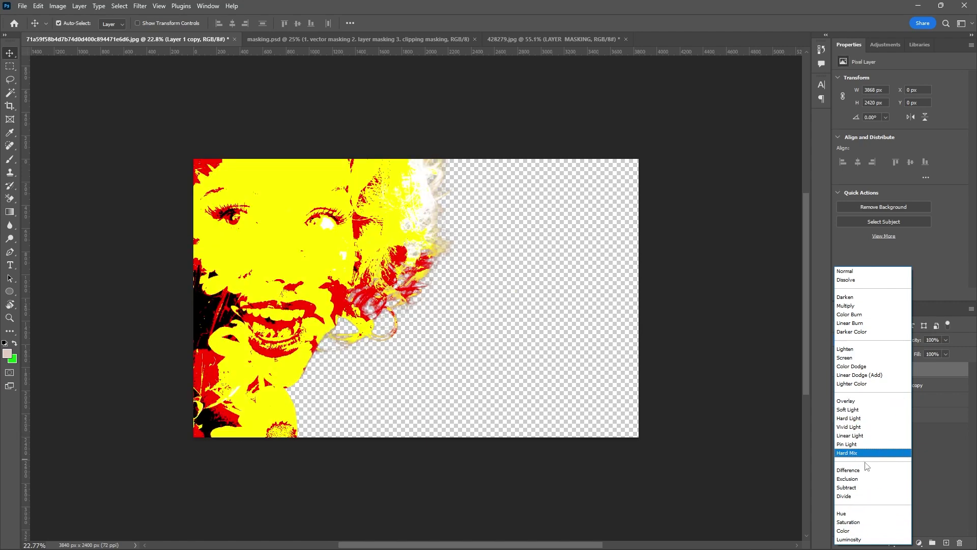
left_click(859, 271)
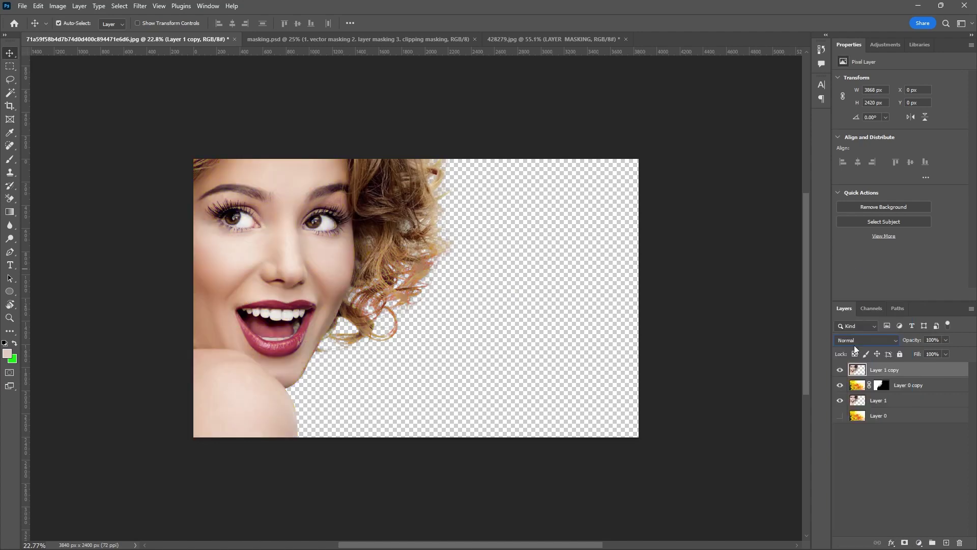
left_click(840, 372)
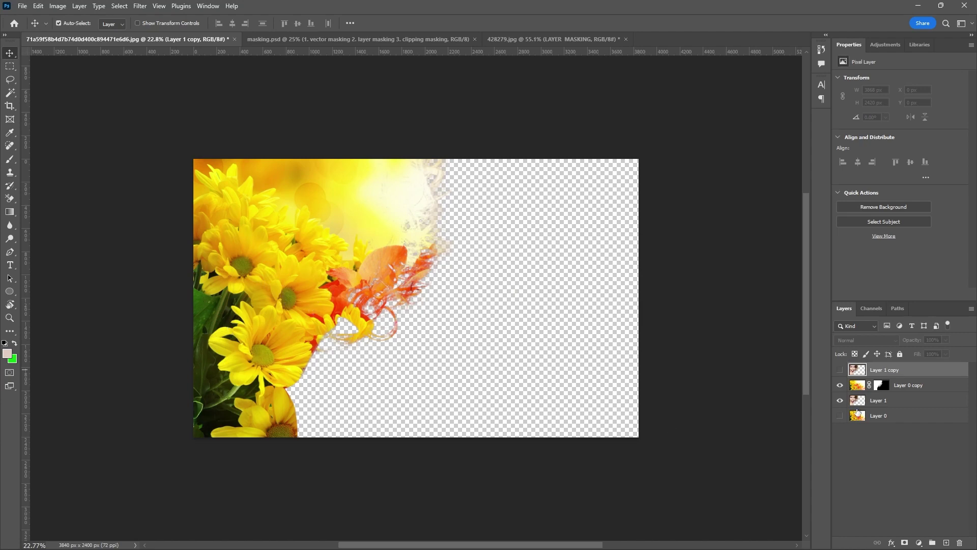
left_click(839, 370)
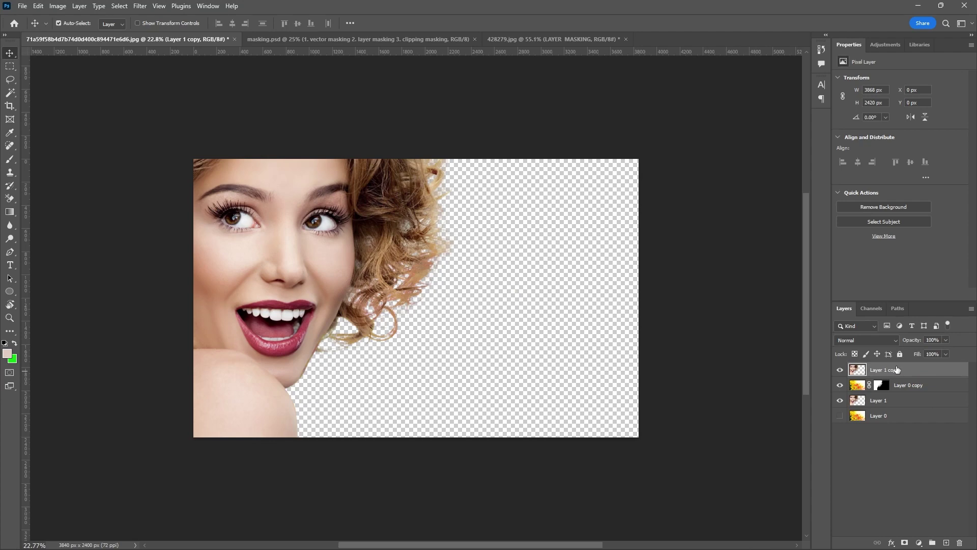
Set the blend mode of Layer 1 copy to Multiply and show the original flower picture on Layer 0
left_click(896, 338)
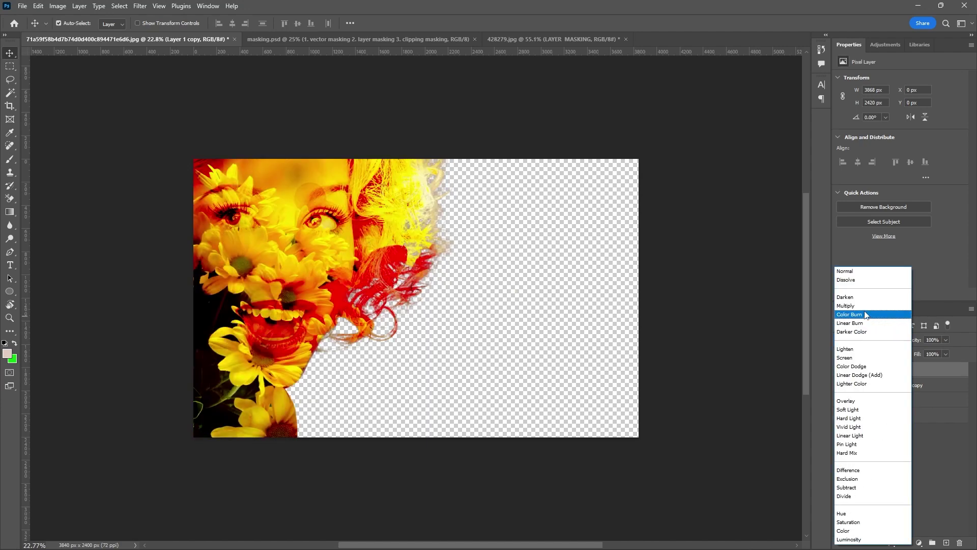
left_click(862, 305)
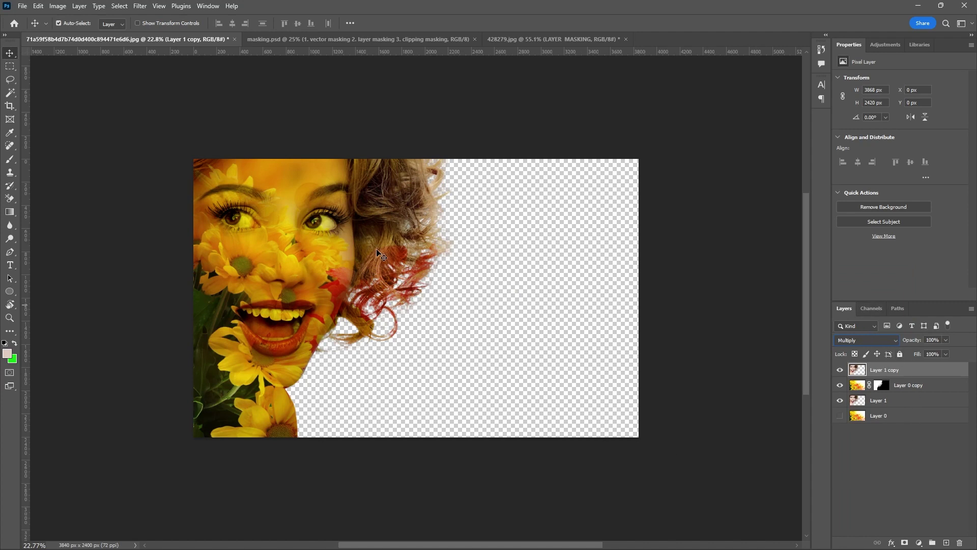
scroll(382, 253, "up", 3)
scroll(383, 253, "down", 2)
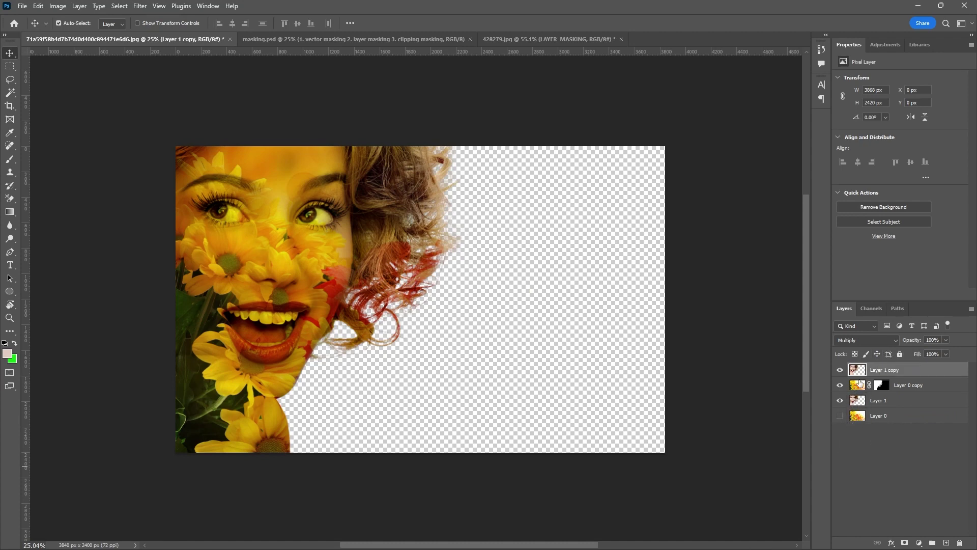
left_click(839, 417)
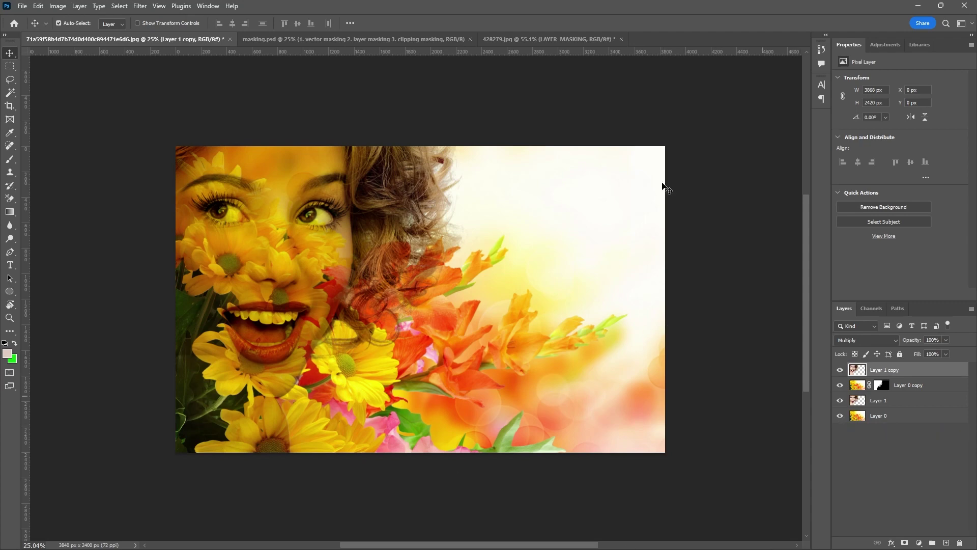
In 428279.jpg, link the LAYER MASKING text layer with the masked Layer 0
left_click(414, 39)
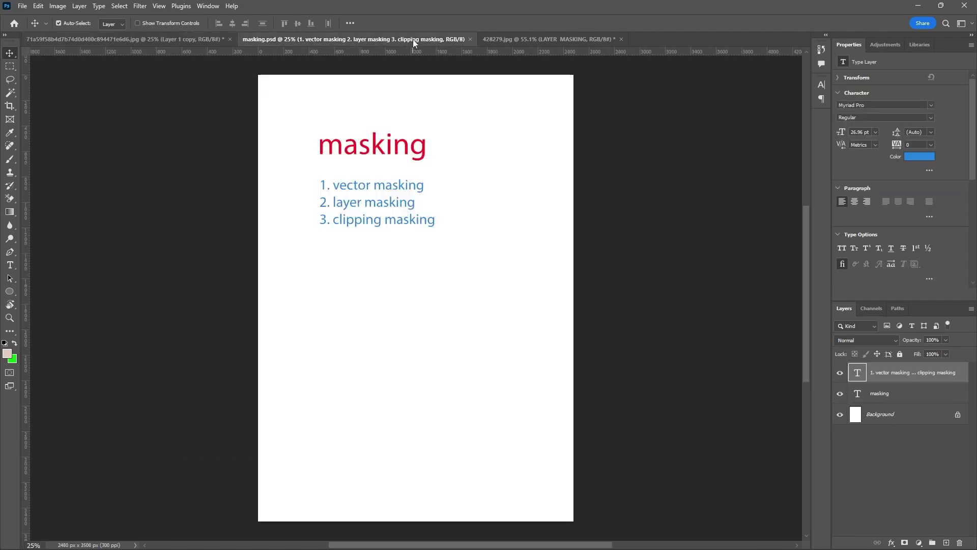
left_click(526, 39)
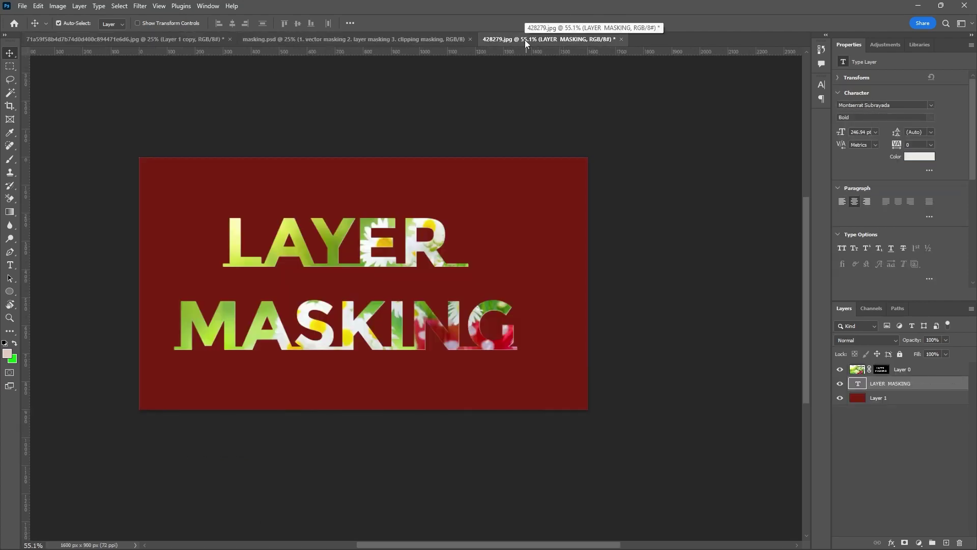
left_click(916, 374, "shift")
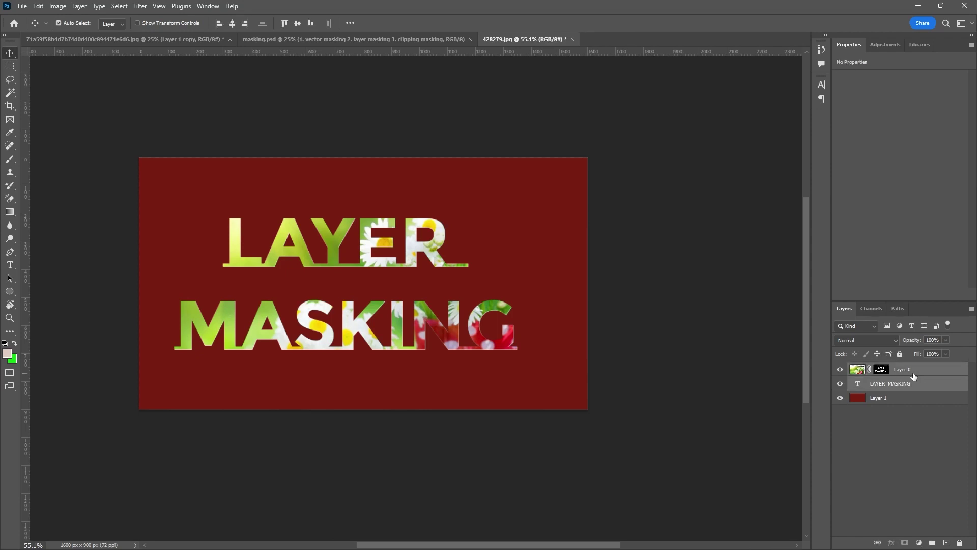
left_click(877, 543)
Copy the linked LAYER MASKING layers into the flower document and place them over the white area in the picture's upper right
left_click_drag(439, 237, 553, 190)
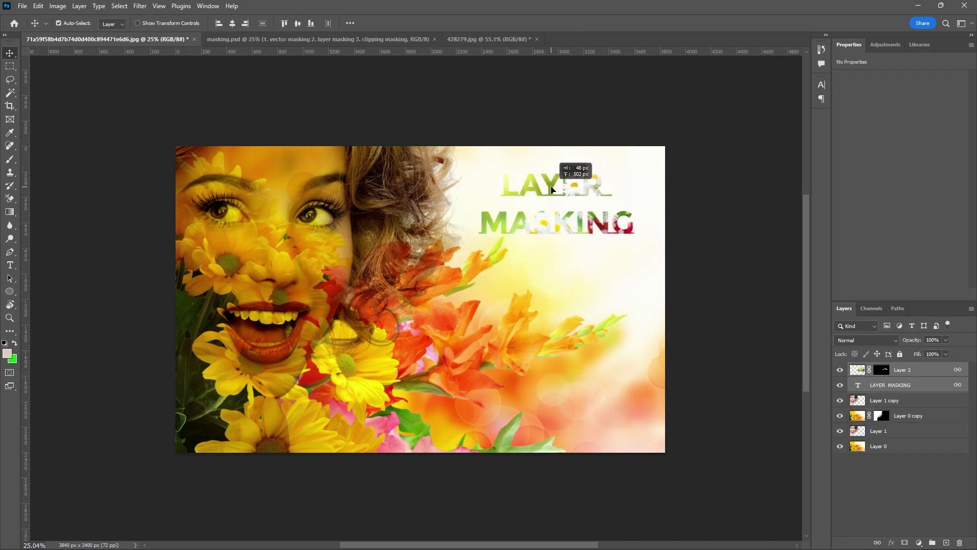
left_click_drag(552, 189, 554, 192)
scroll(621, 182, "up", 1)
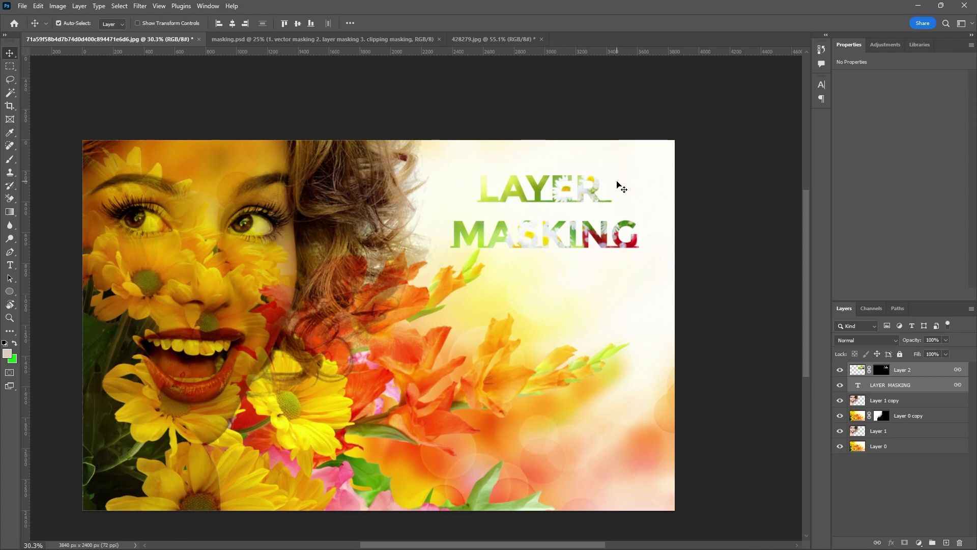
scroll(604, 213, "down", 1)
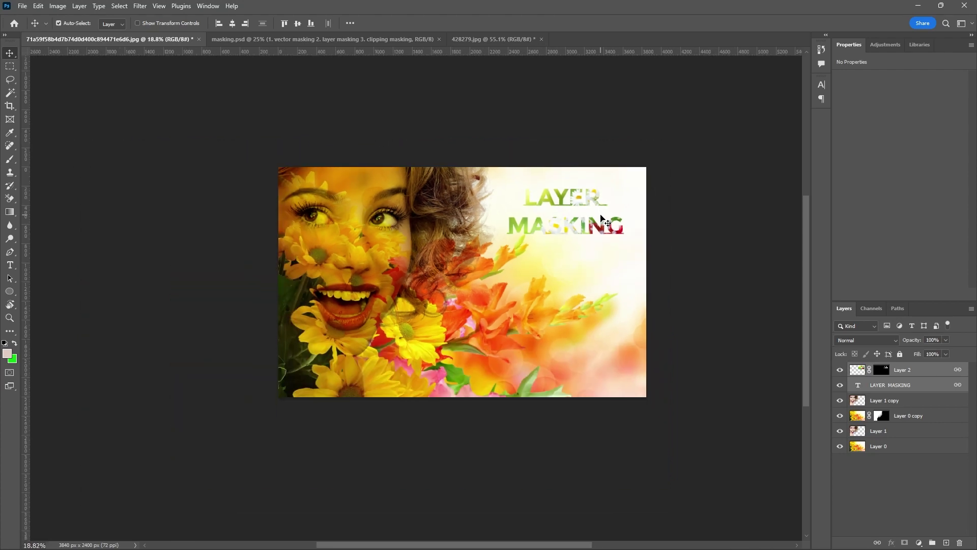
scroll(593, 203, "up", 1)
scroll(565, 209, "up", 2)
left_click_drag(548, 205, 557, 185)
scroll(631, 168, "down", 2)
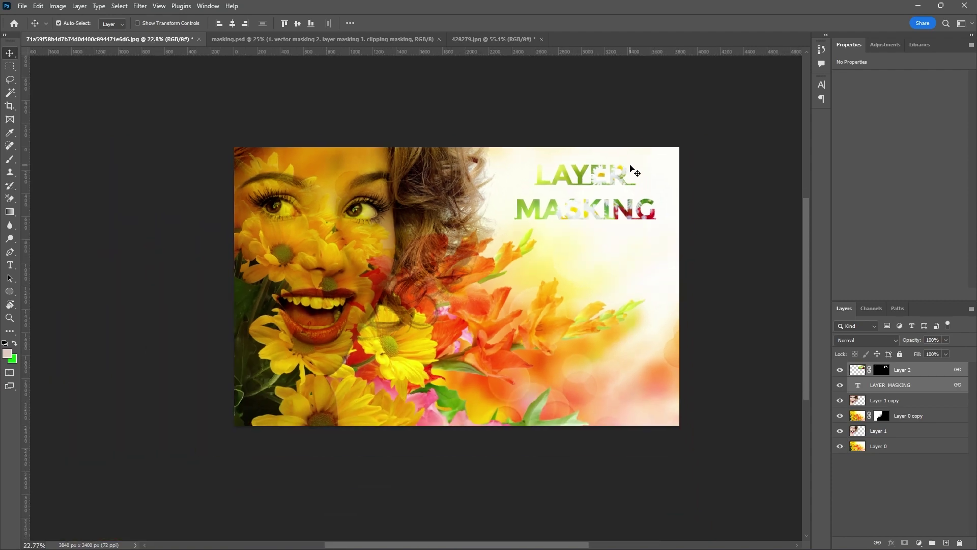
scroll(634, 170, "down", 1)
scroll(656, 155, "up", 1)
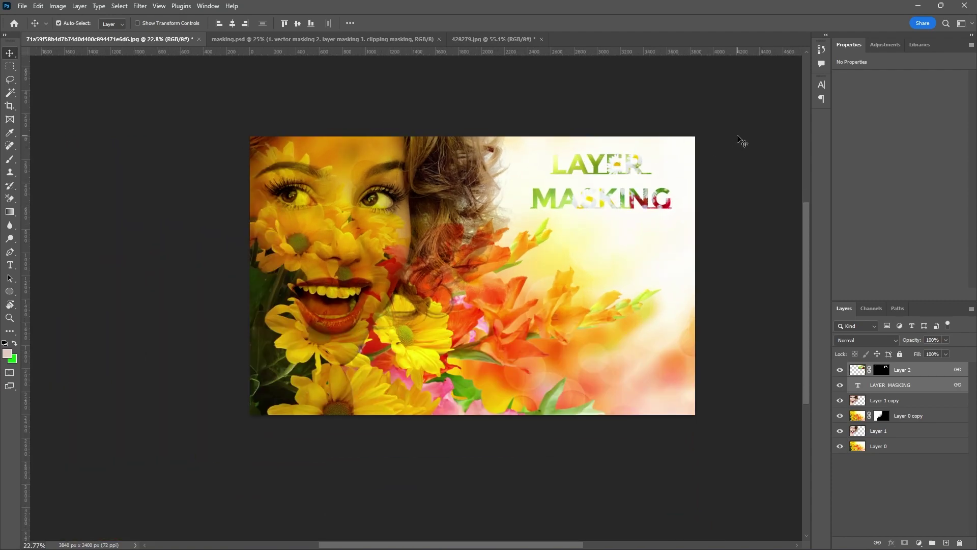
scroll(739, 140, "up", 2)
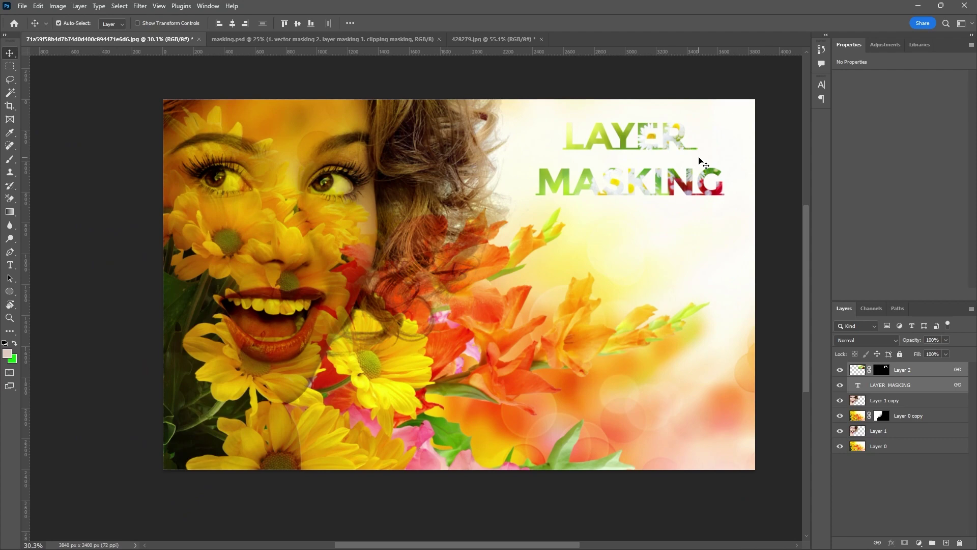
Review the masking types in masking.psd and the layer stack in 428279.jpg, and return to the flower document
left_click(353, 40)
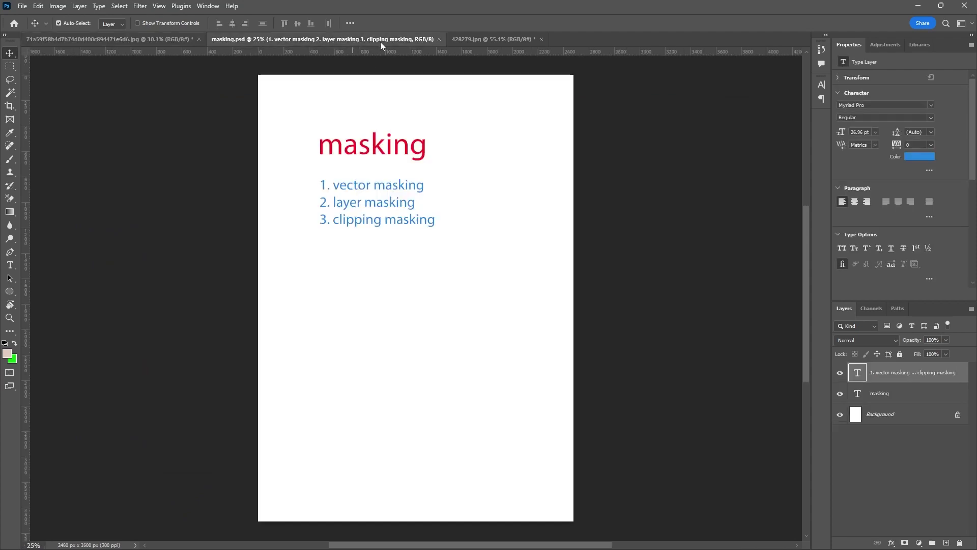
left_click(510, 38)
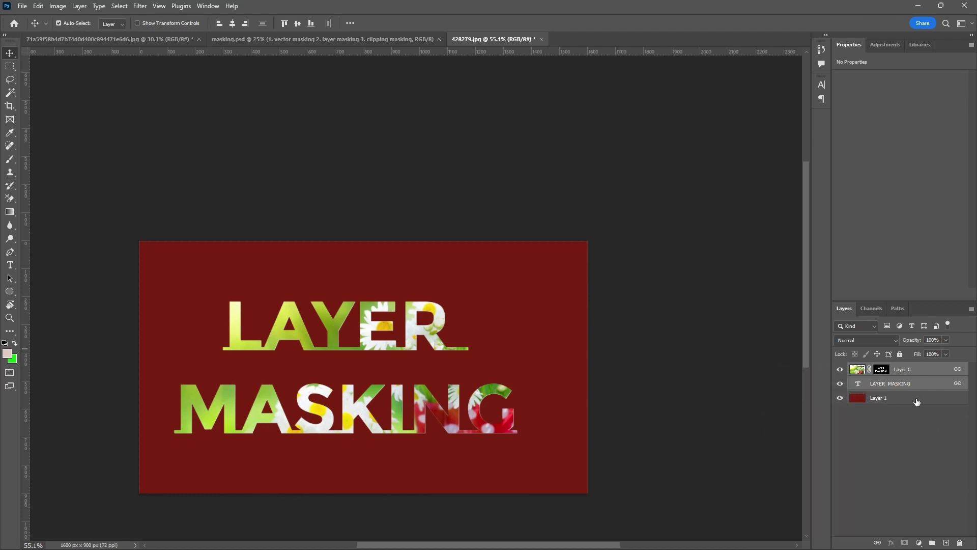
left_click(288, 38)
left_click(163, 37)
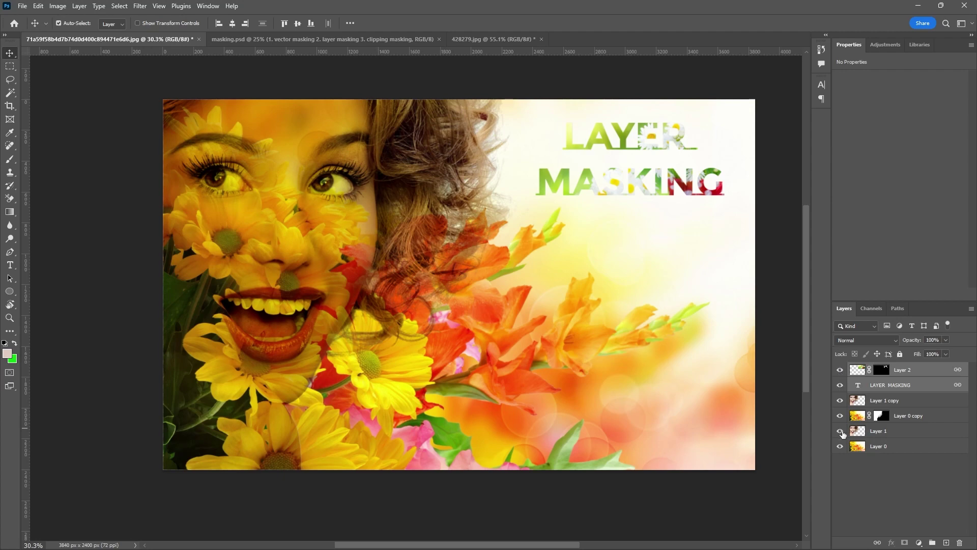
Hide Layer 1 copy, Layer 0 copy, Layer 2, the LAYER MASKING text and Layer 0 to isolate the woman's Layer 1
left_click(839, 401)
left_click(839, 415)
left_click(840, 369)
left_click(840, 385)
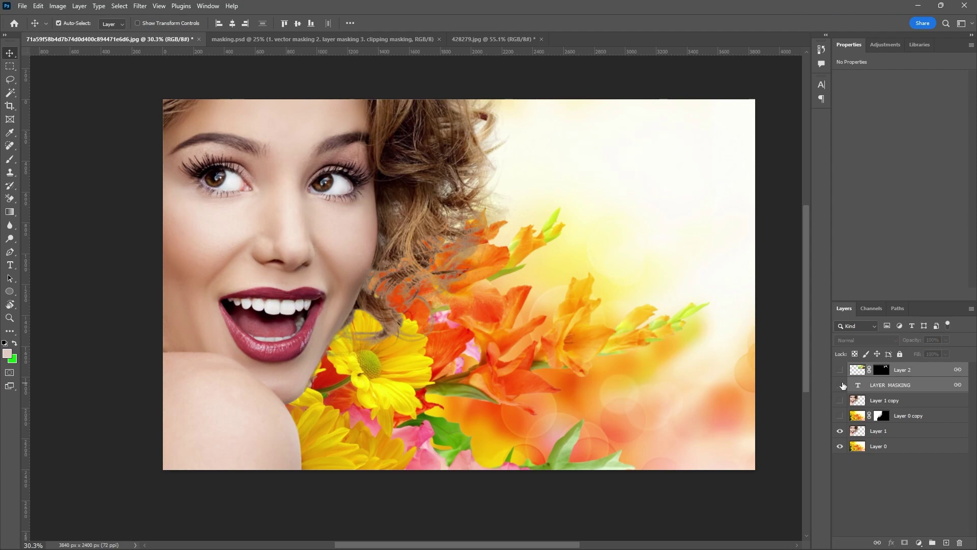
left_click(840, 447)
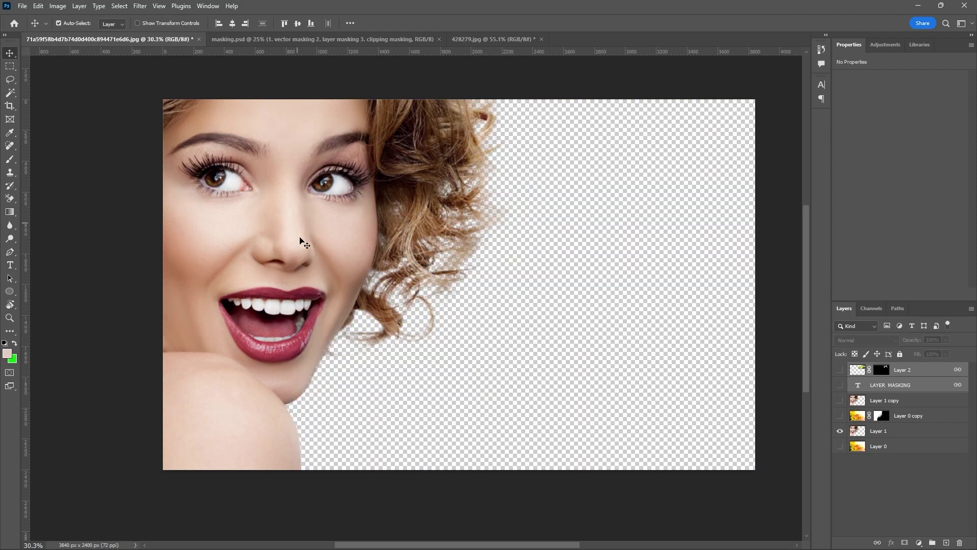
Show the masked Layer 0 copy and Layer 1 copy again, and reapply Multiply to Layer 1 copy
left_click(840, 416)
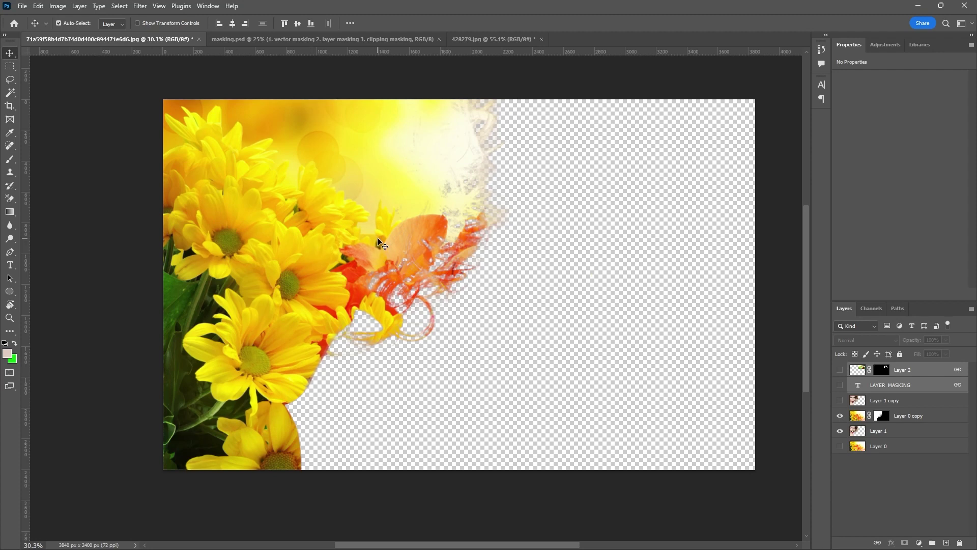
left_click(839, 401)
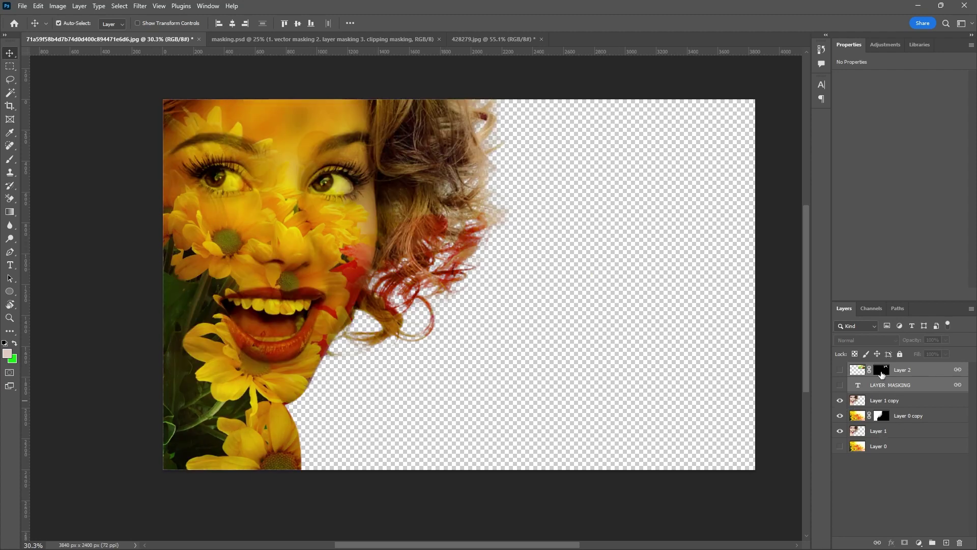
left_click(892, 405)
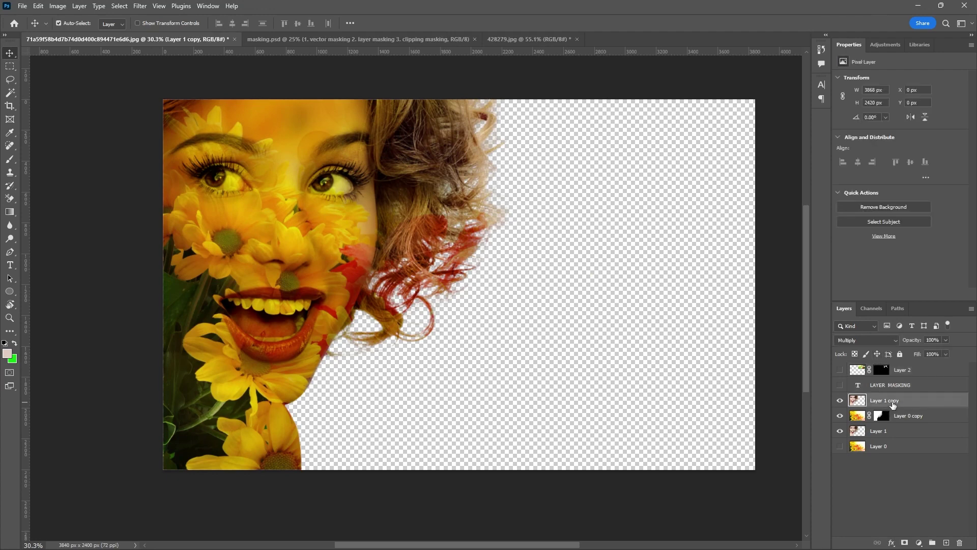
left_click(893, 340)
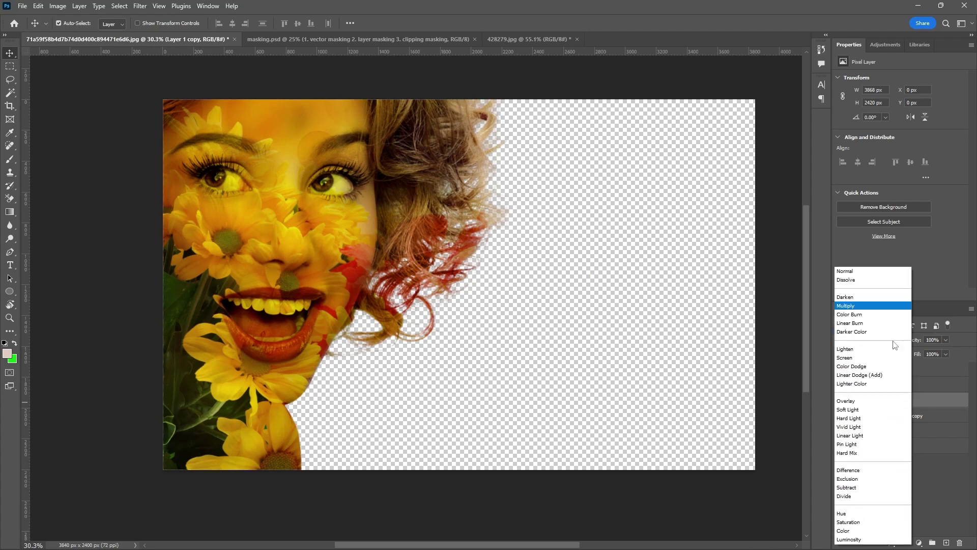
left_click(863, 305)
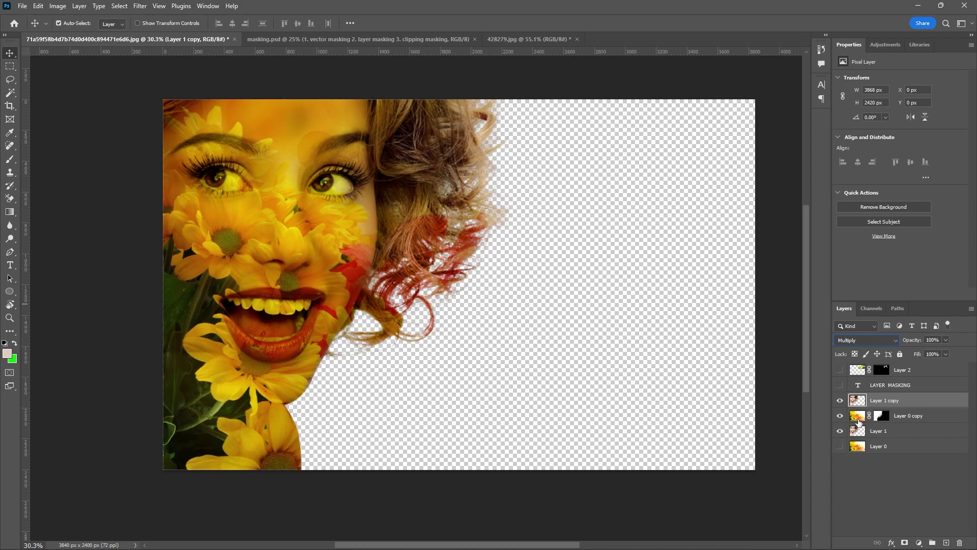
Show Layer 0, Layer 2 and the LAYER MASKING text again to review the complete composition
left_click(839, 446)
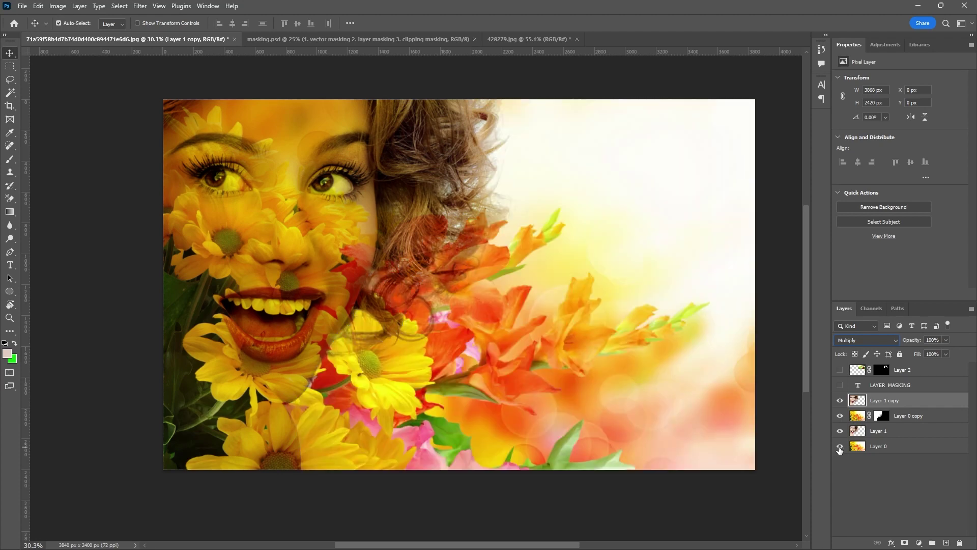
left_click(839, 370)
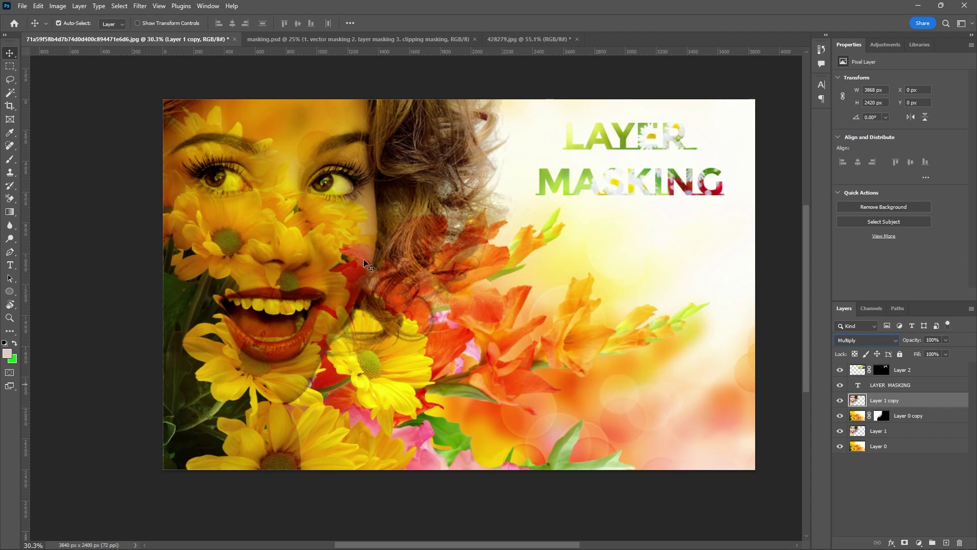
scroll(418, 248, "down", 3)
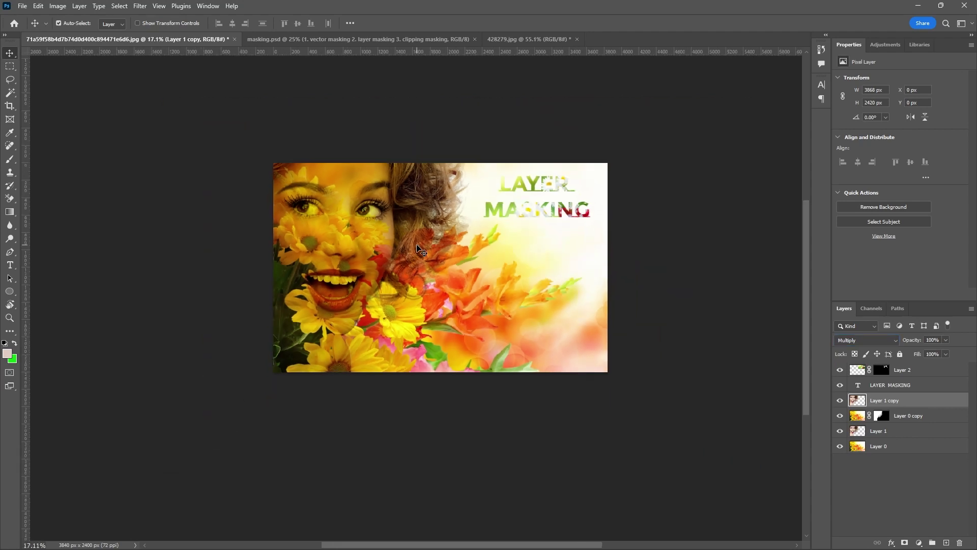
scroll(648, 218, "up", 3)
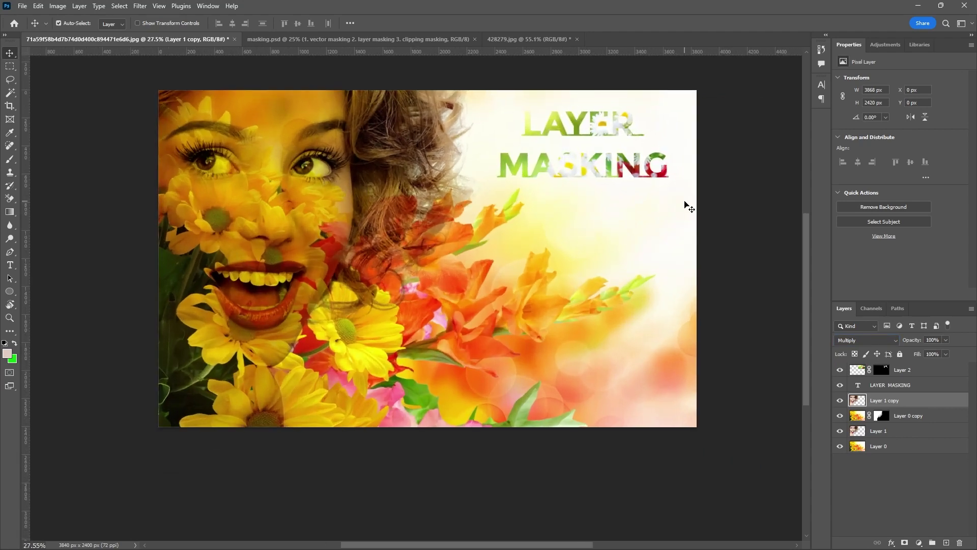